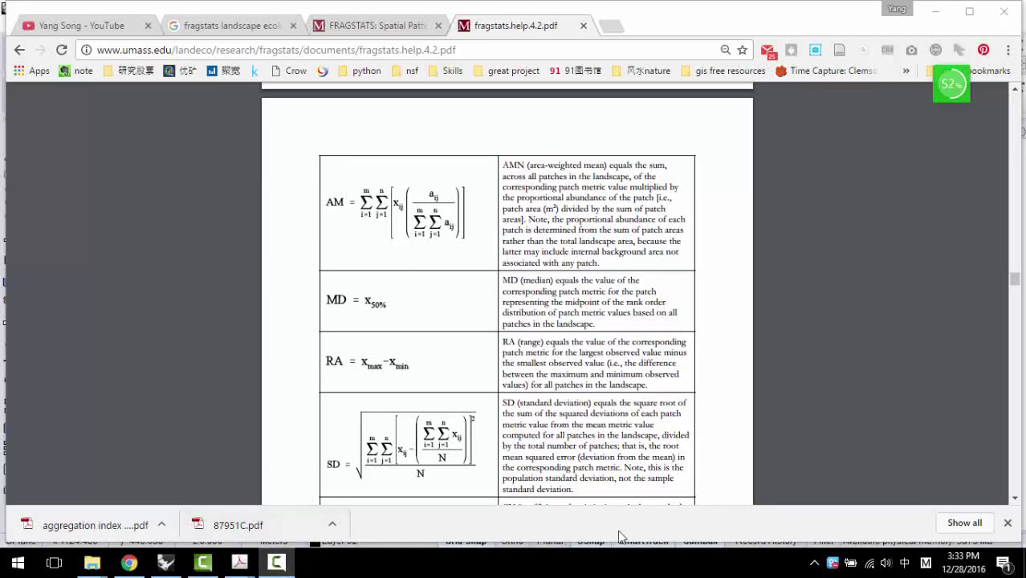
Step: Show the hidden system tray icons, then open and hide the screen recorder panel
left_click(814, 563)
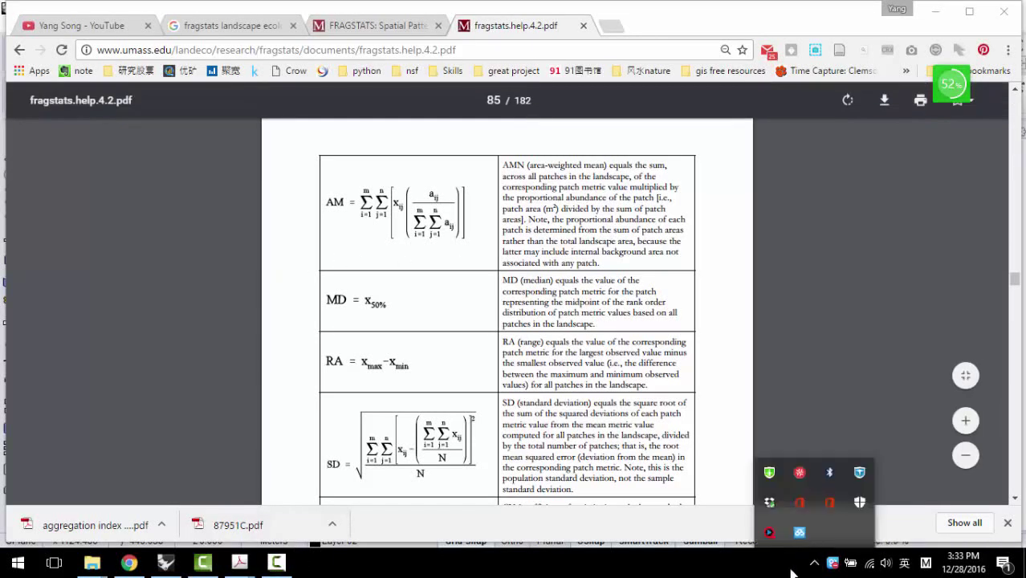
left_click(280, 565)
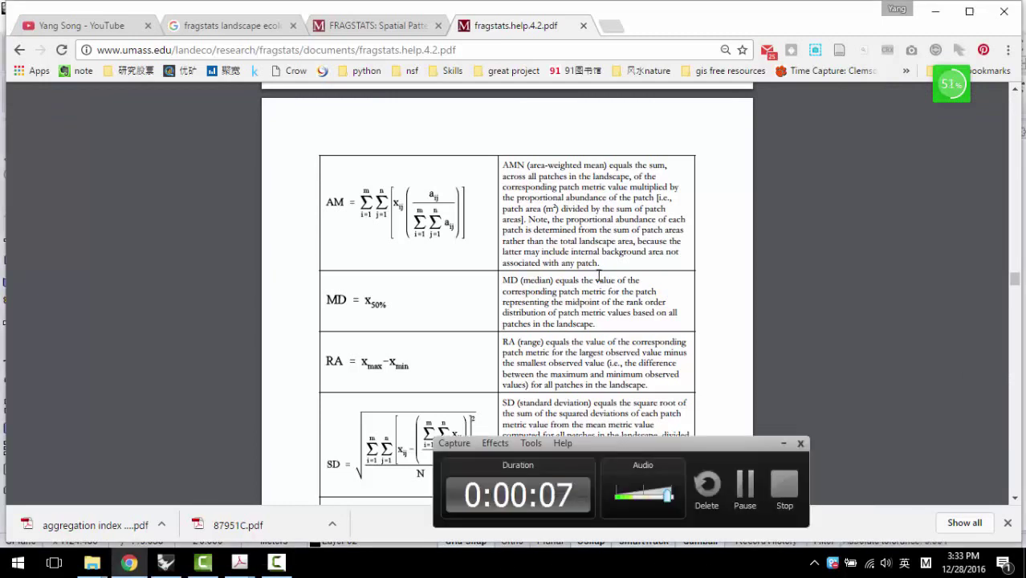
left_click(784, 443)
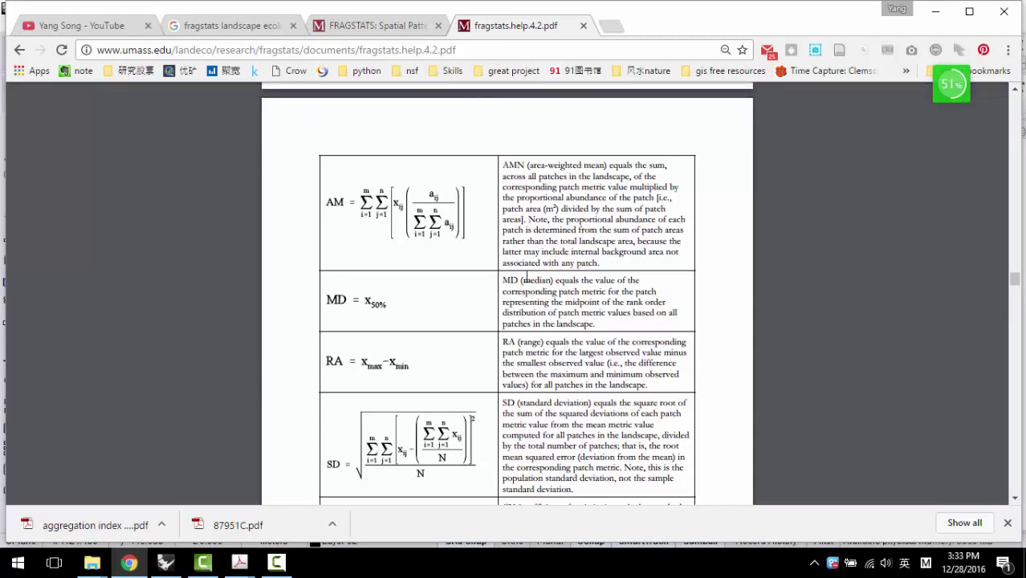
Step: On the FRAGSTATS home page tab, highlight the program title and the heading word FRAGSTATS
key("ctrl+shift+Tab")
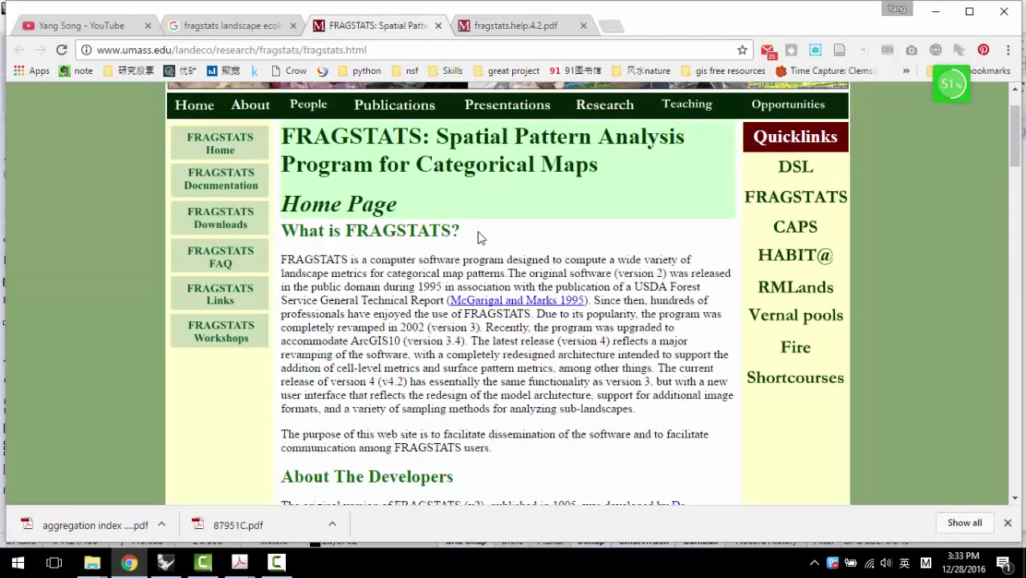
scroll(477, 232, "up", 1)
left_click_drag(432, 214, 525, 239)
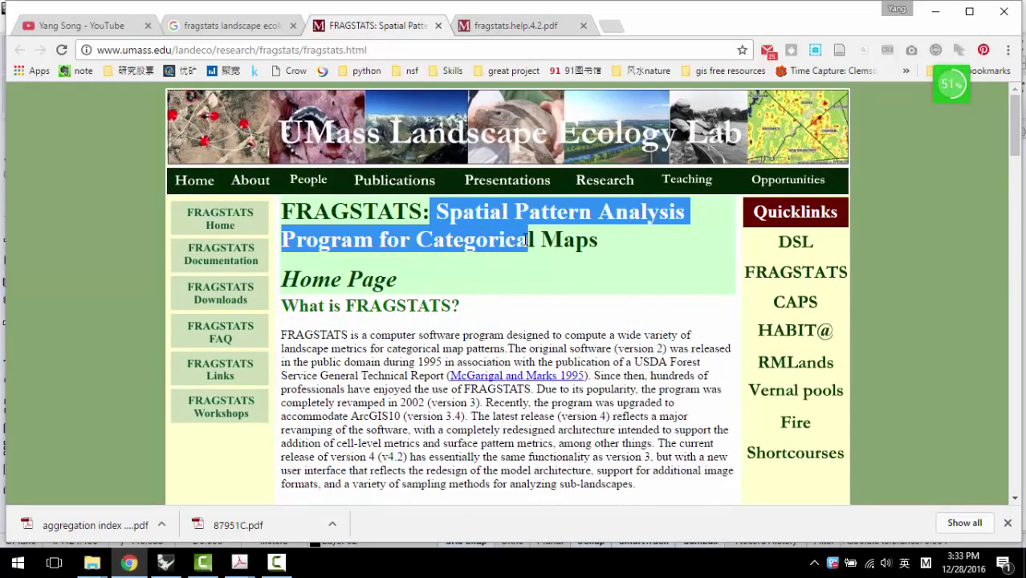
left_click(568, 233)
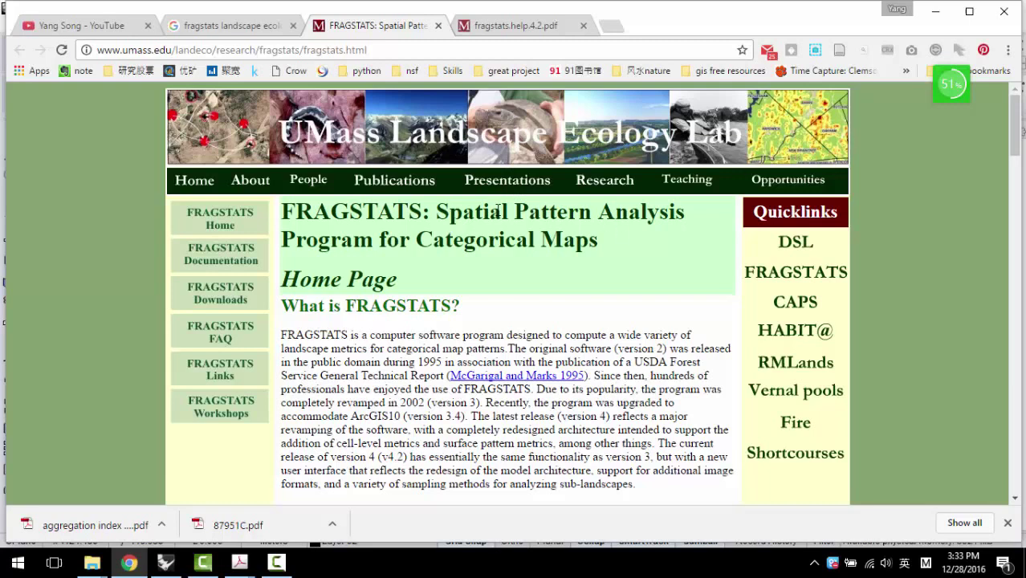
scroll(496, 221, "down", 1)
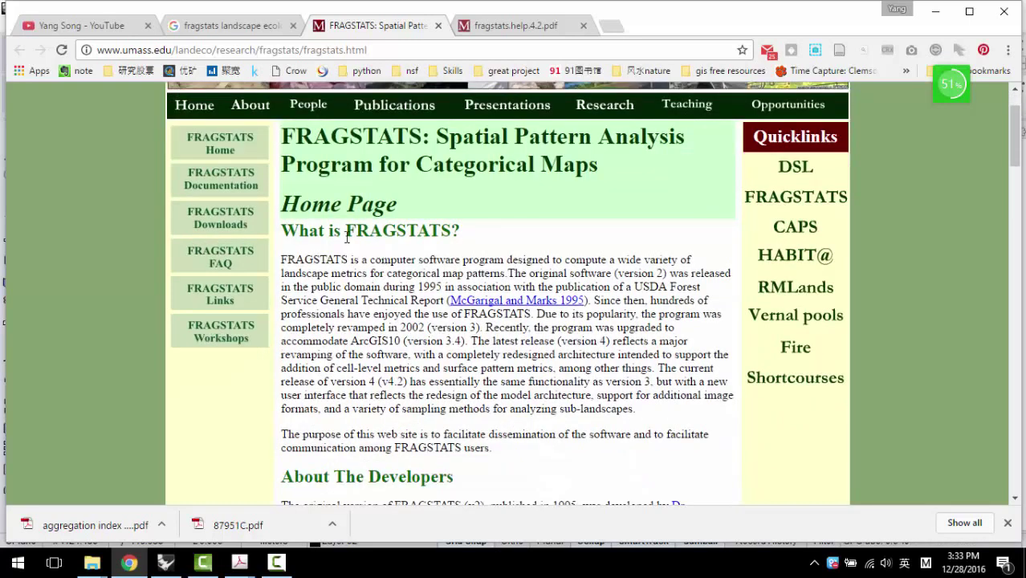
left_click_drag(345, 232, 453, 229)
left_click(453, 229)
scroll(550, 230, "down", 2)
scroll(552, 231, "up", 2)
Step: Return to fragstats.help.4.2.pdf and scroll to its Table of Contents
left_click(507, 27)
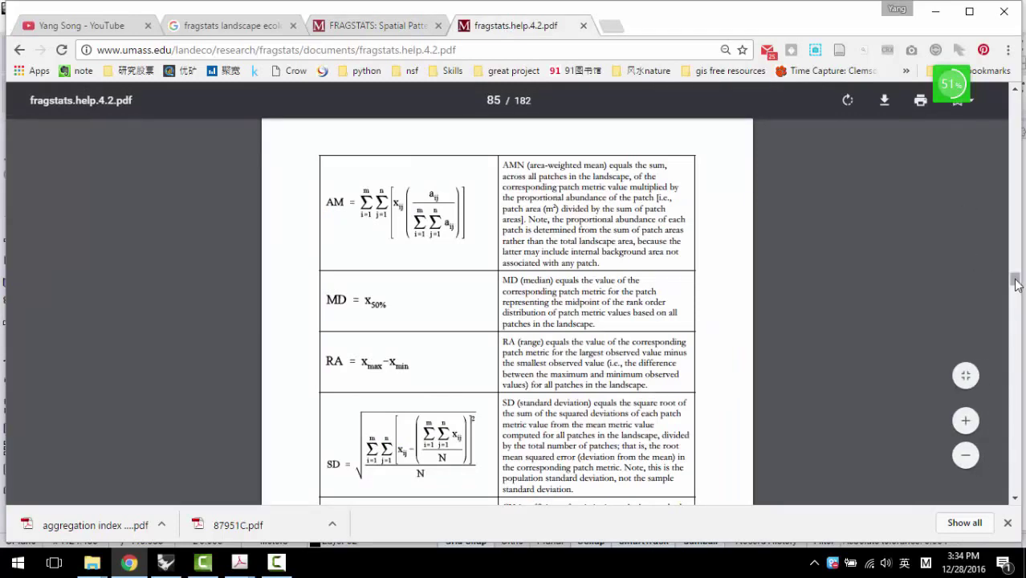
left_click_drag(1015, 280, 1015, 93)
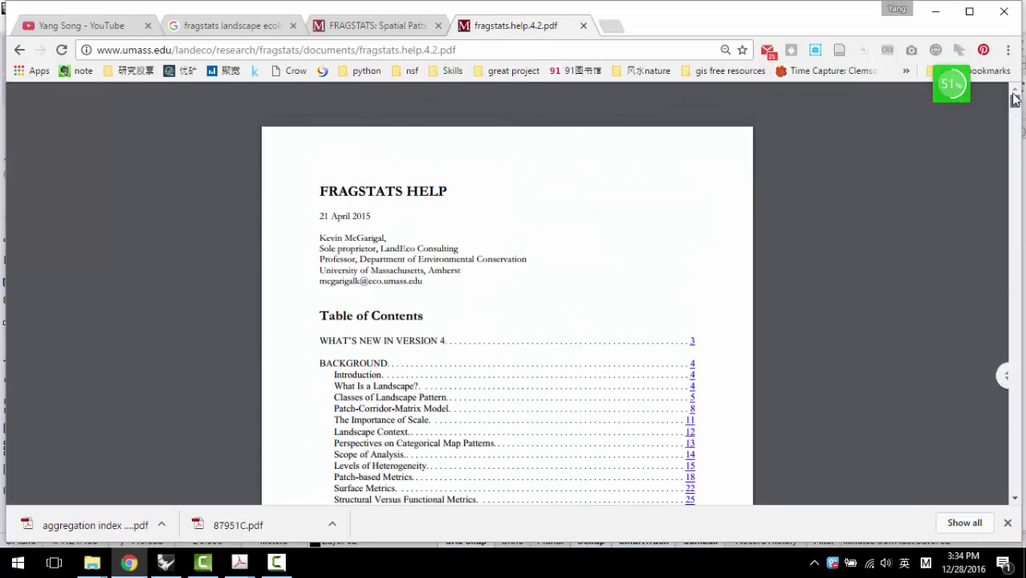
scroll(423, 210, "down", 2)
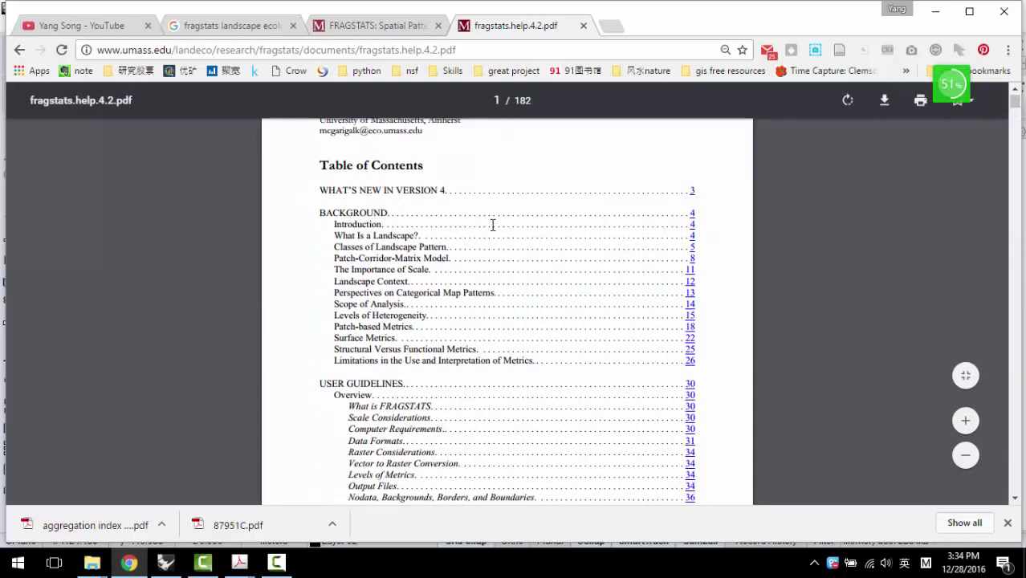
scroll(490, 222, "down", 3)
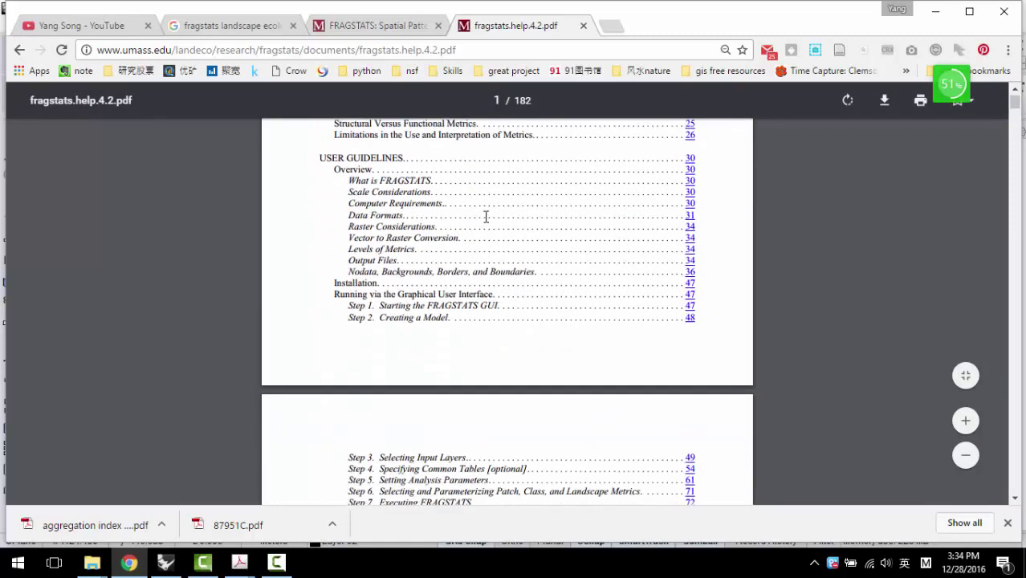
scroll(486, 216, "down", 2)
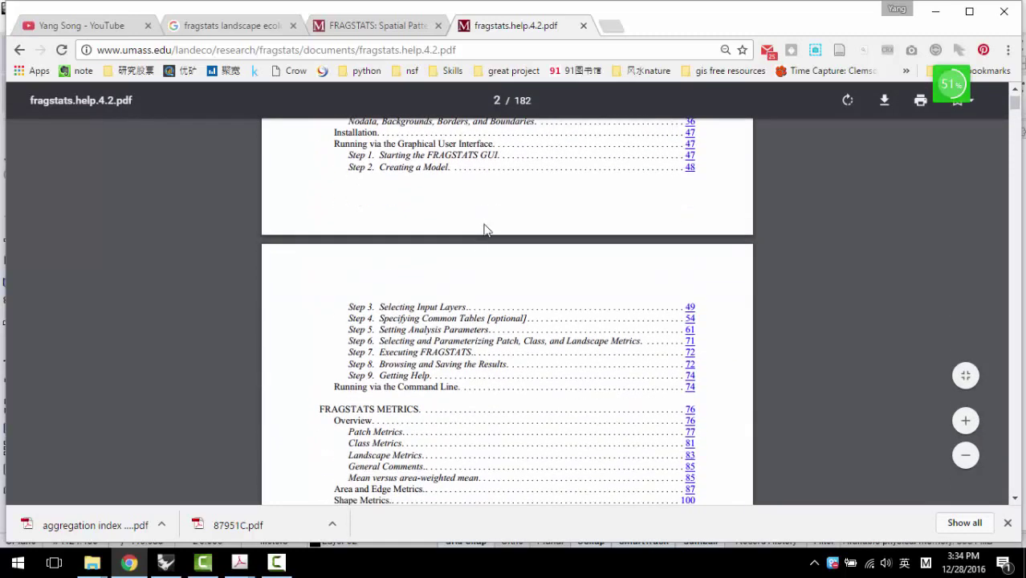
scroll(490, 257, "down", 4)
scroll(506, 266, "up", 2)
Step: Highlight the FRAGSTATS METRICS contents entries, from Overview through Diversity Metrics
left_click_drag(353, 282, 445, 363)
left_click(459, 363)
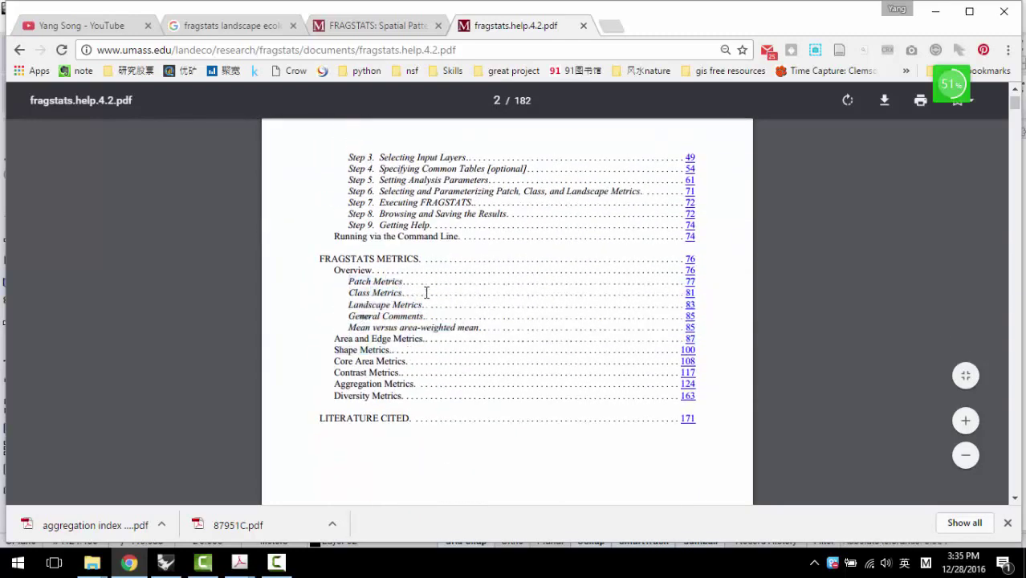
left_click_drag(321, 259, 488, 372)
left_click(388, 270)
left_click_drag(336, 270, 446, 400)
left_click(381, 402)
Step: Jump to the metrics Overview on page 76 and scroll to page 81, where Class Metrics begin
left_click(691, 270)
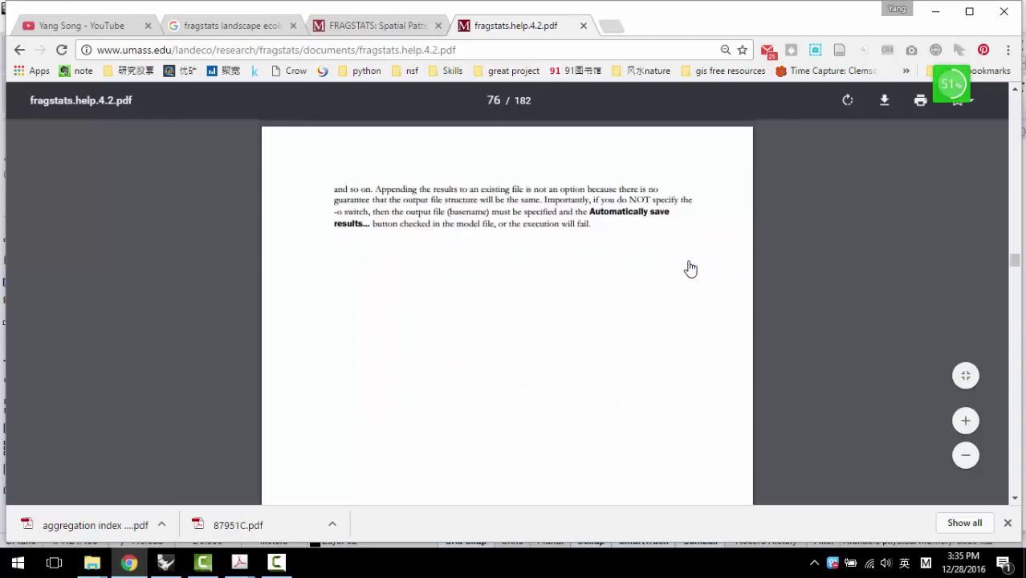
scroll(651, 298, "down", 20)
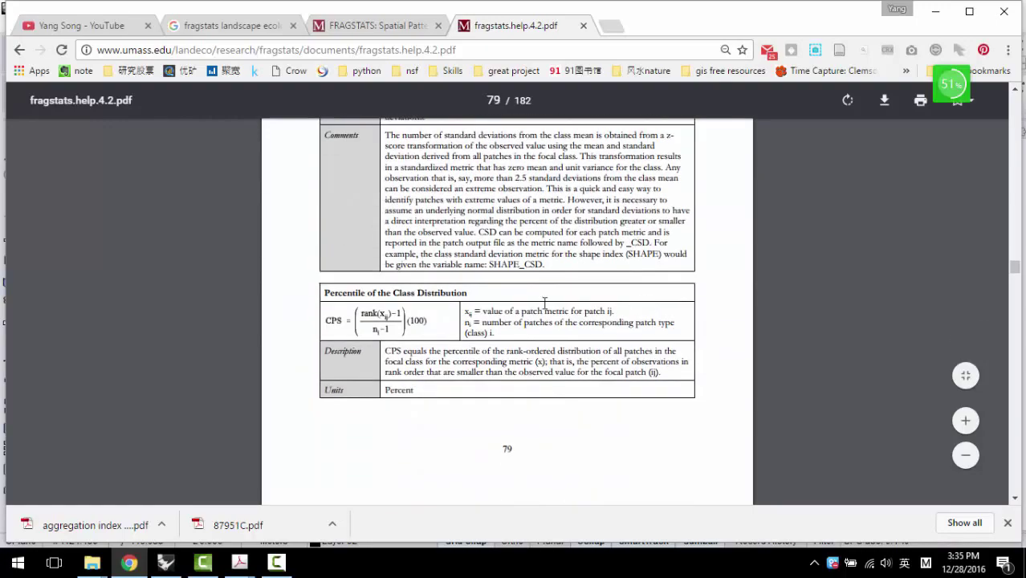
scroll(541, 302, "up", 6)
scroll(454, 264, "down", 10)
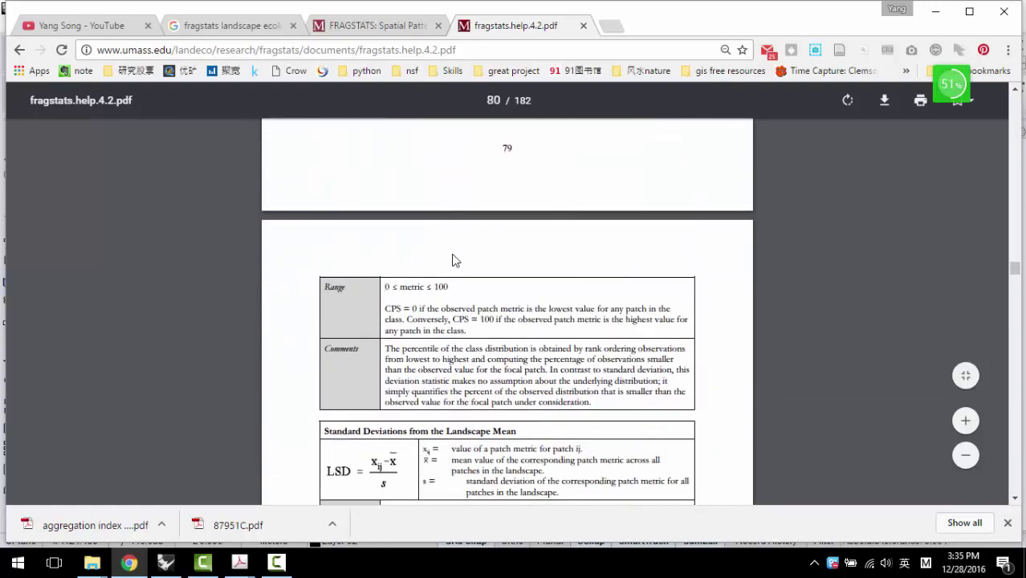
scroll(458, 267, "up", 5)
scroll(464, 304, "up", 2)
scroll(466, 304, "down", 9)
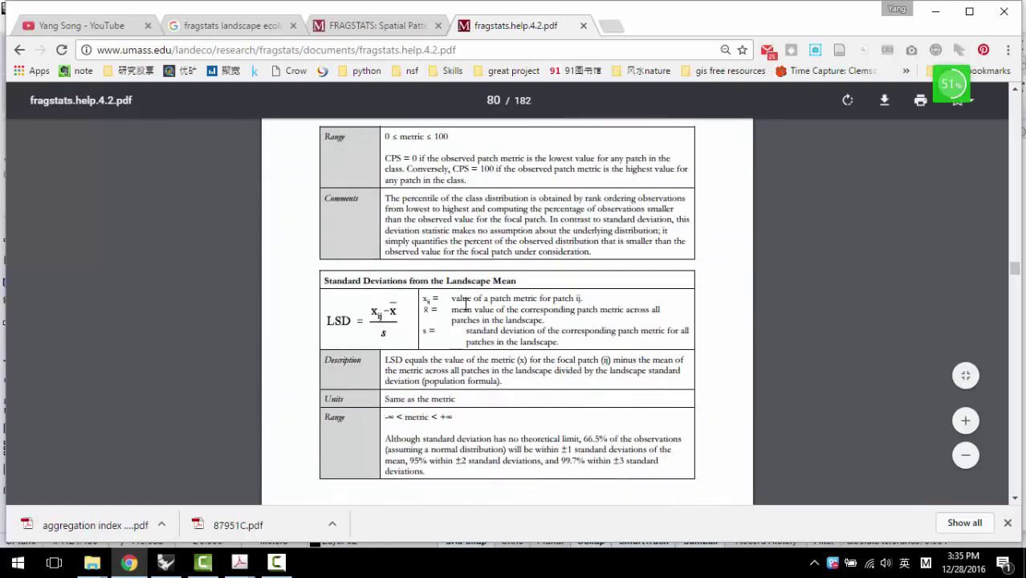
scroll(464, 297, "down", 4)
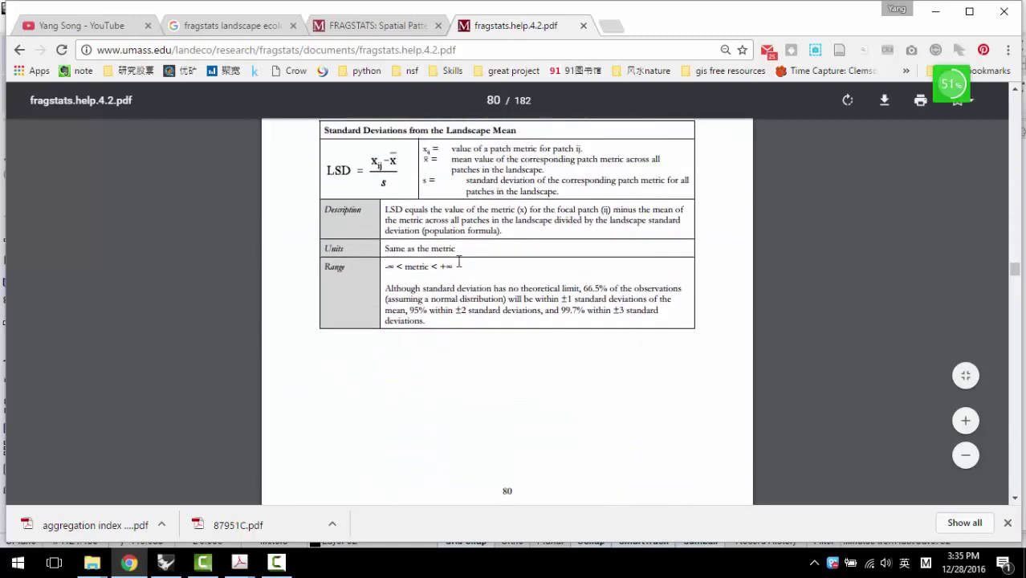
scroll(458, 266, "up", 2)
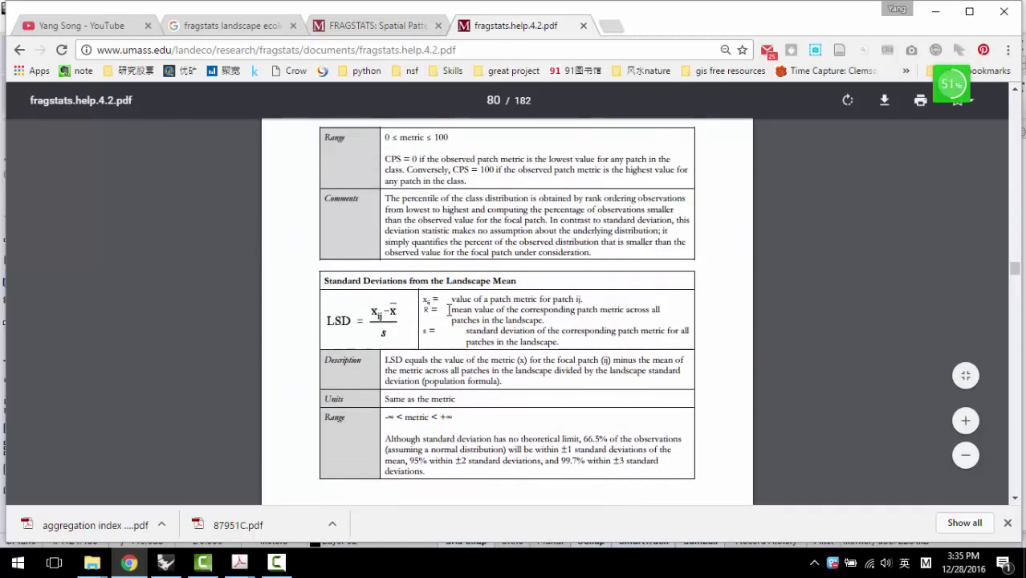
scroll(449, 317, "down", 12)
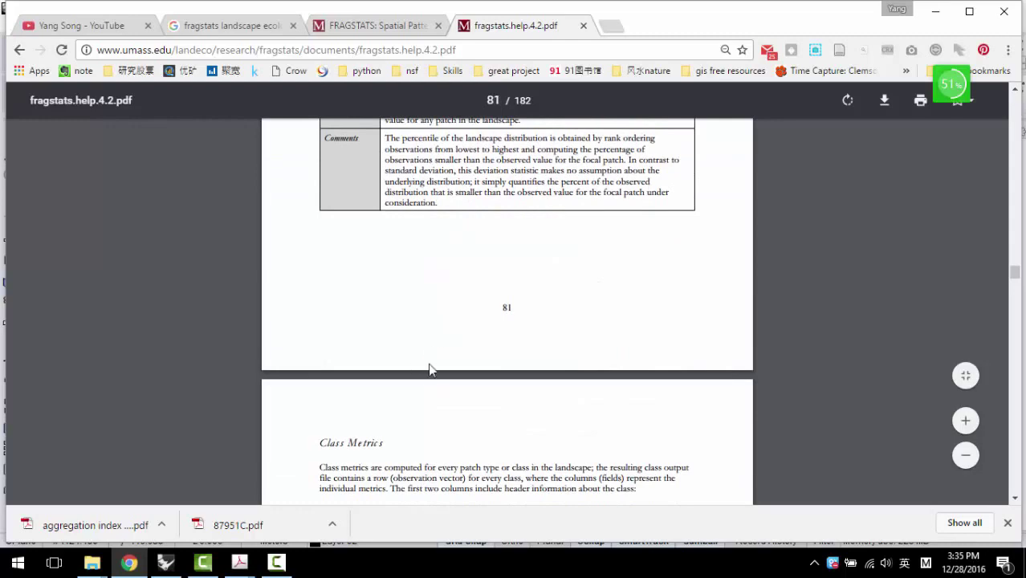
Step: Bring chapter9_metrics.pdf to the front at page 4's distribution statistics slide
mouse_move(239, 562)
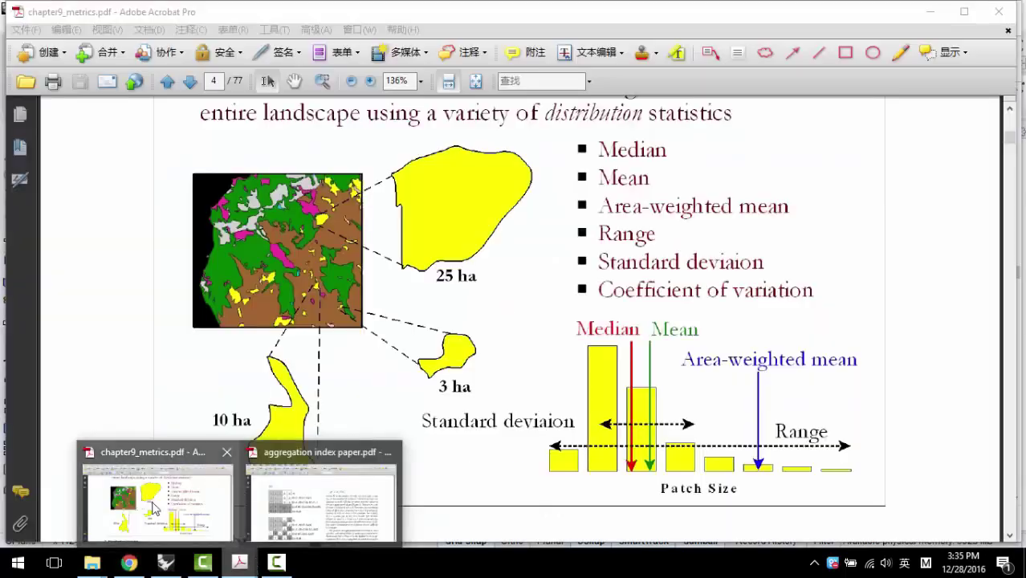
left_click(155, 509)
scroll(486, 327, "up", 15)
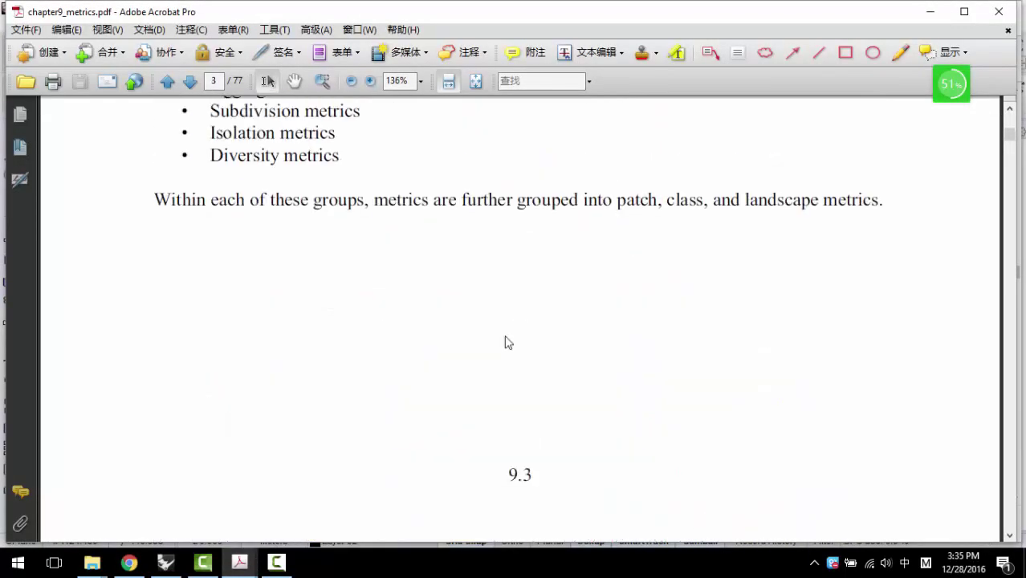
scroll(506, 343, "up", 12)
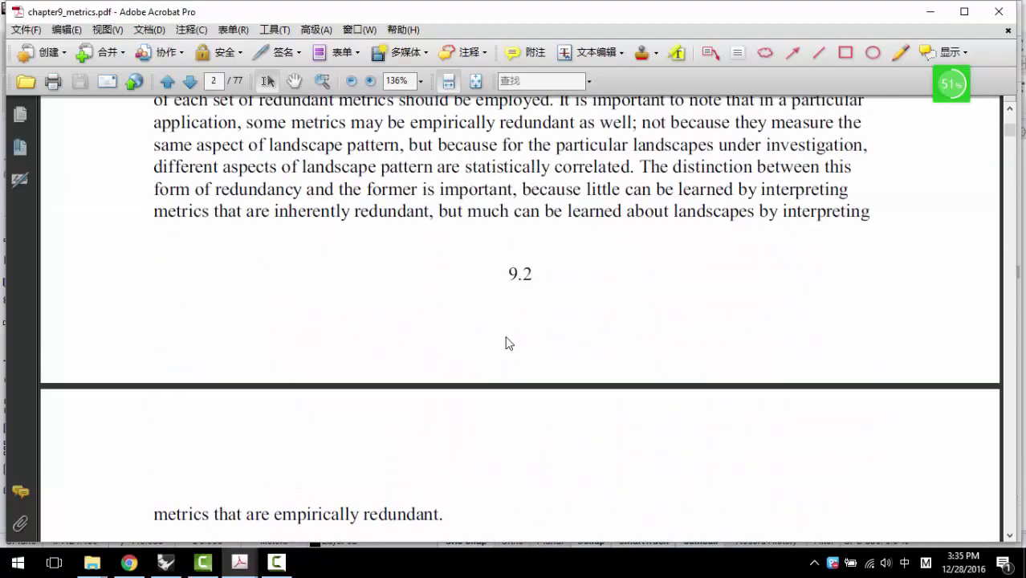
scroll(506, 335, "up", 5)
scroll(506, 336, "down", 17)
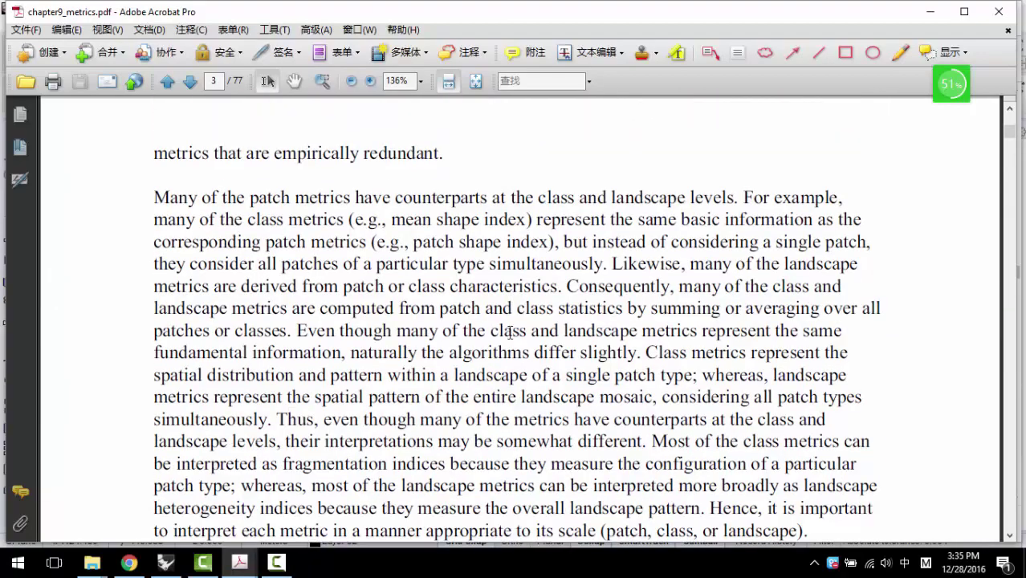
scroll(506, 341, "down", 10)
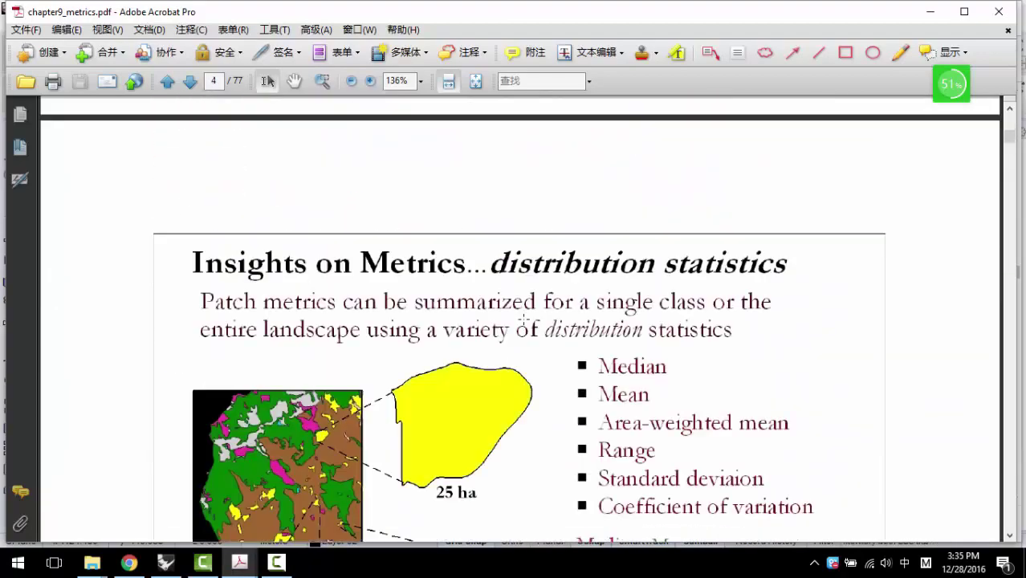
scroll(570, 335, "down", 2)
scroll(571, 332, "down", 2)
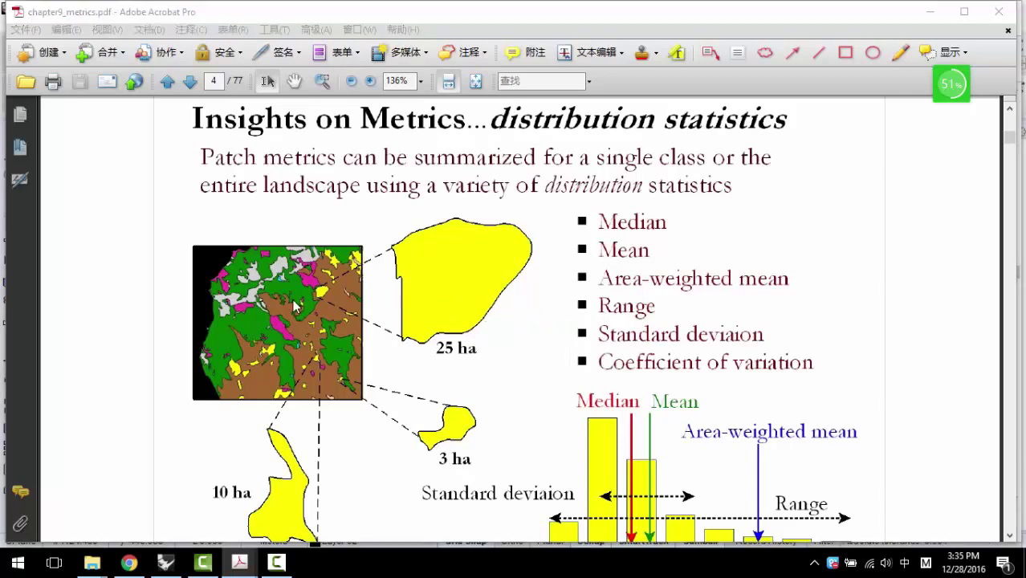
Step: Dismiss the Save As dialog that opened by mistake
key("ctrl+shift+s")
type("apter9_metrics.pdfa")
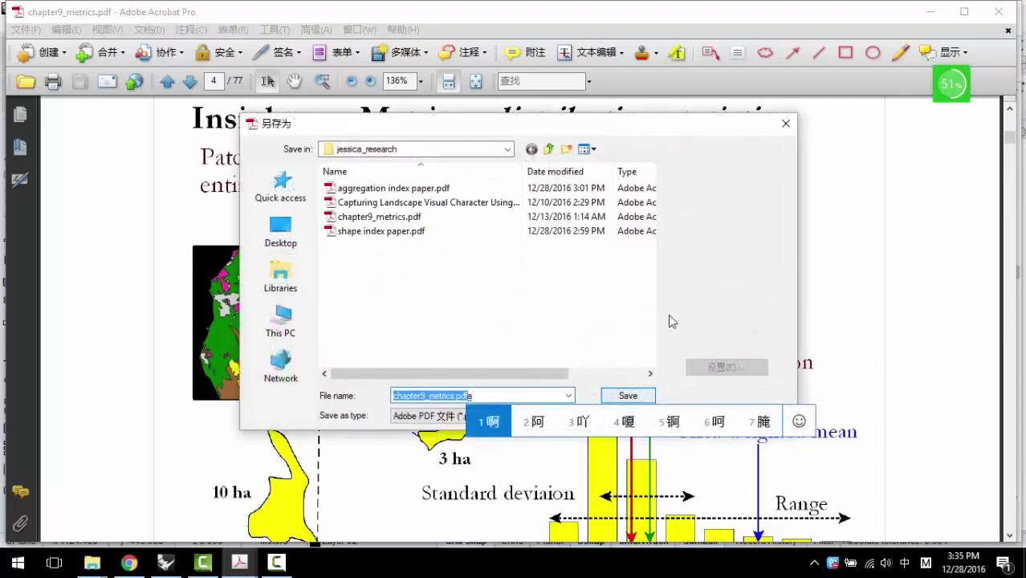
left_click(630, 396)
Step: Capture a 258×221 screenshot of the page 4 land-cover map
key("ctrl+alt+a")
left_click_drag(187, 231, 378, 397)
left_click_drag(319, 383, 315, 388)
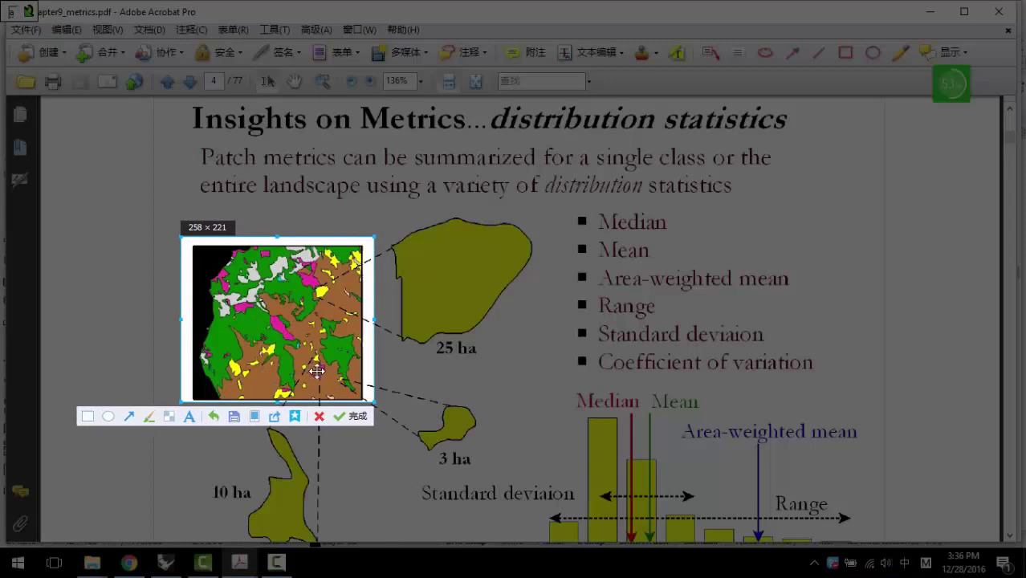
double_click(294, 304)
Step: Read through the mean versus area-weighted mean slides, then minimize Acrobat
scroll(471, 283, "down", 2)
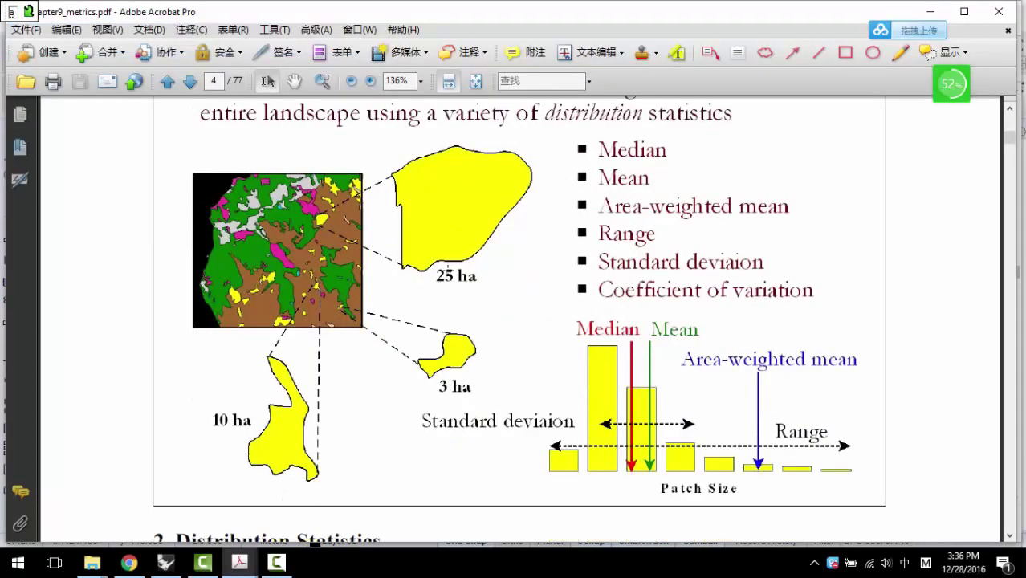
scroll(466, 277, "down", 10)
scroll(466, 277, "up", 1)
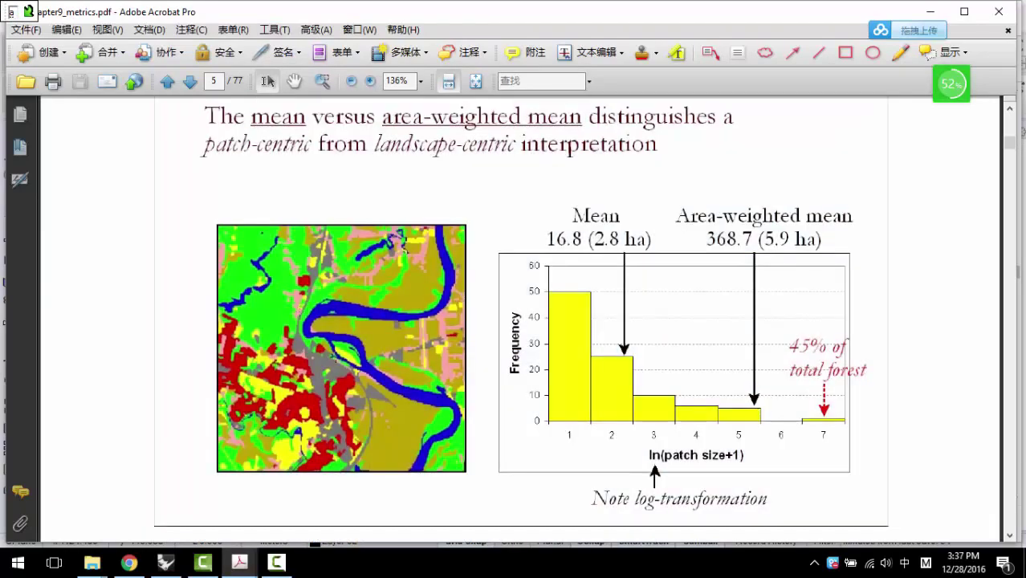
scroll(353, 345, "down", 15)
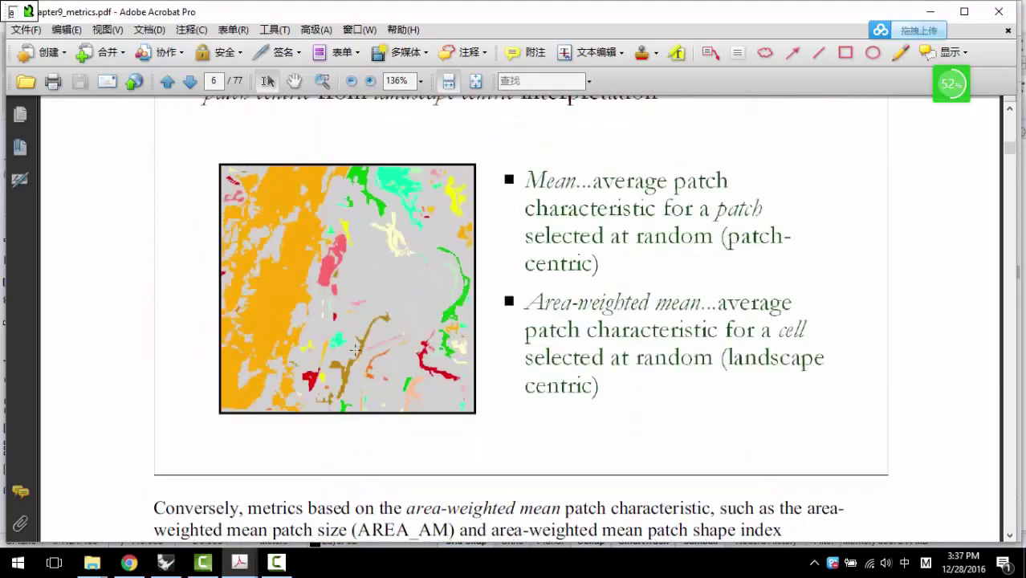
scroll(401, 263, "up", 3)
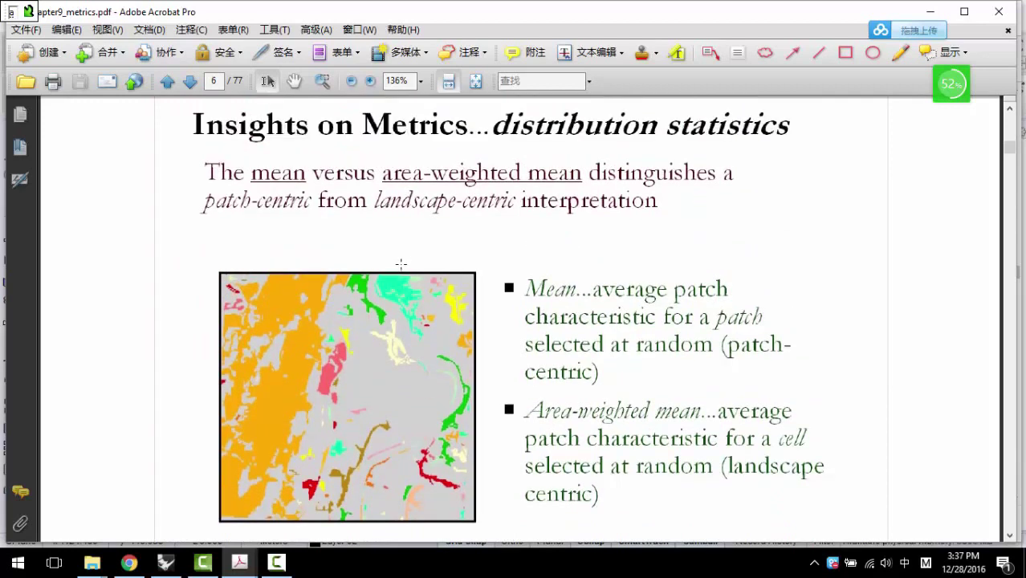
scroll(401, 263, "down", 1)
scroll(360, 298, "down", 2)
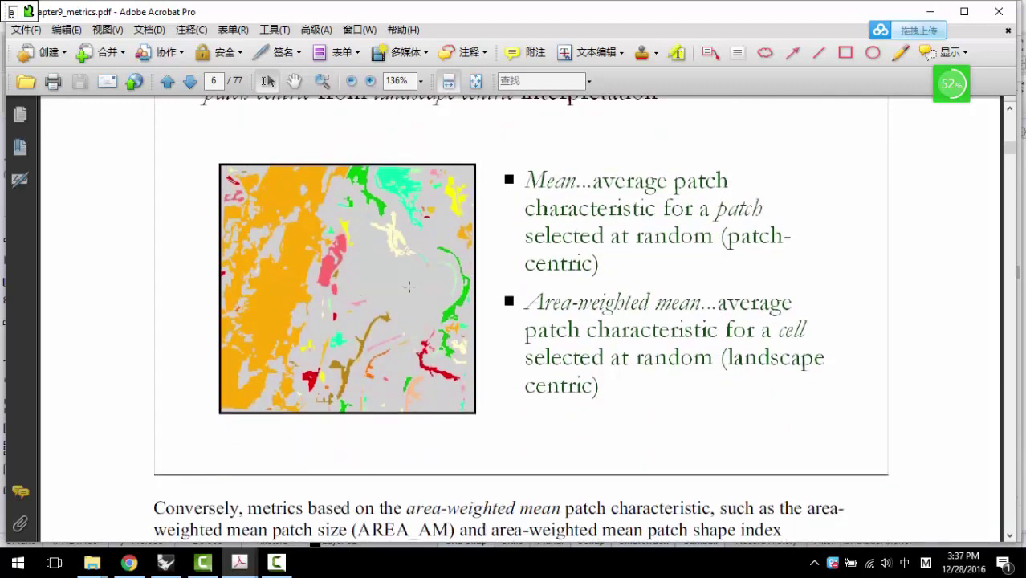
left_click(930, 11)
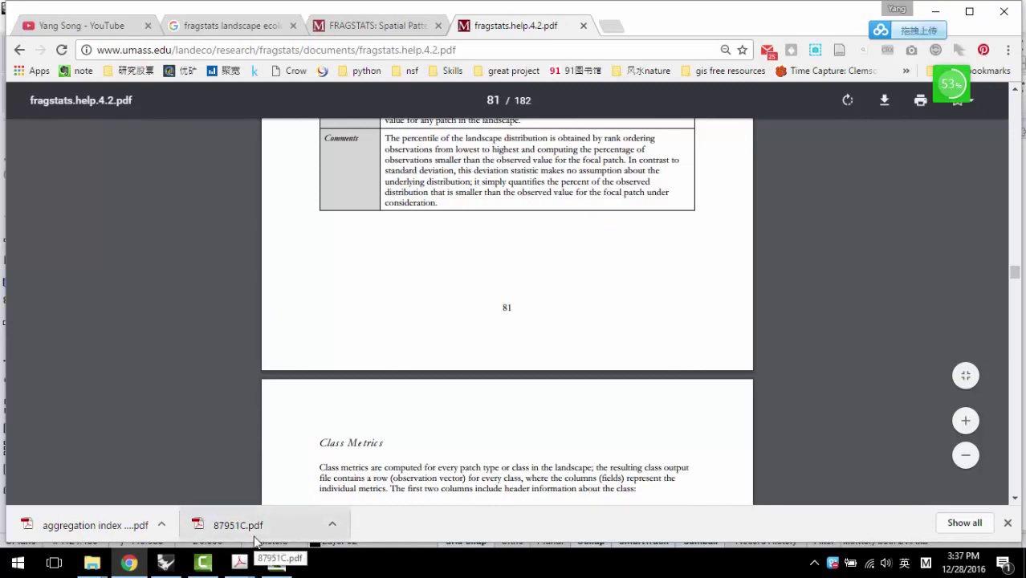
Step: Glance at the FRAGSTATS home page, then return to the help PDF's Table of Contents
left_click(375, 27)
scroll(439, 305, "down", 5)
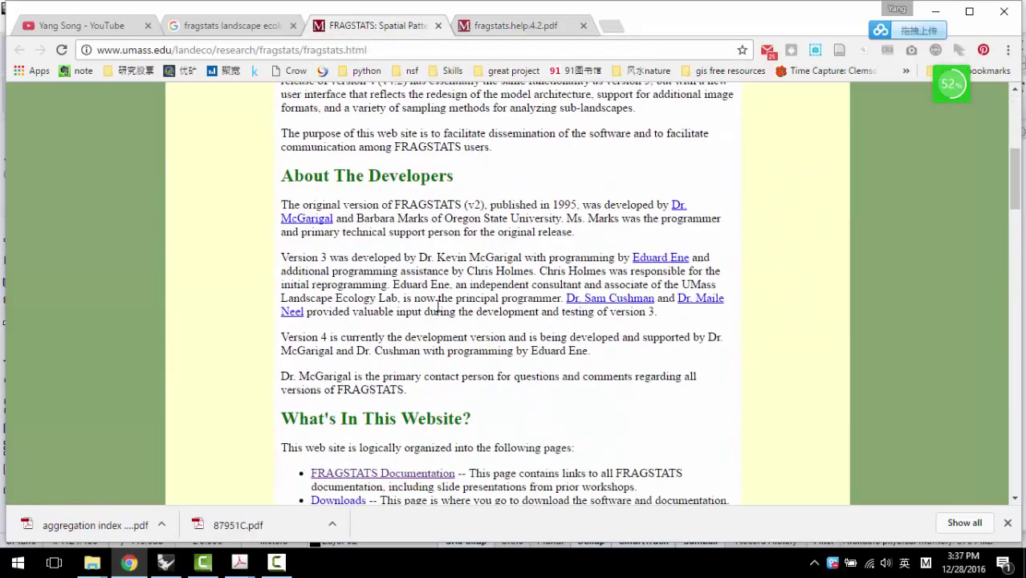
scroll(438, 306, "down", 3)
left_click(503, 24)
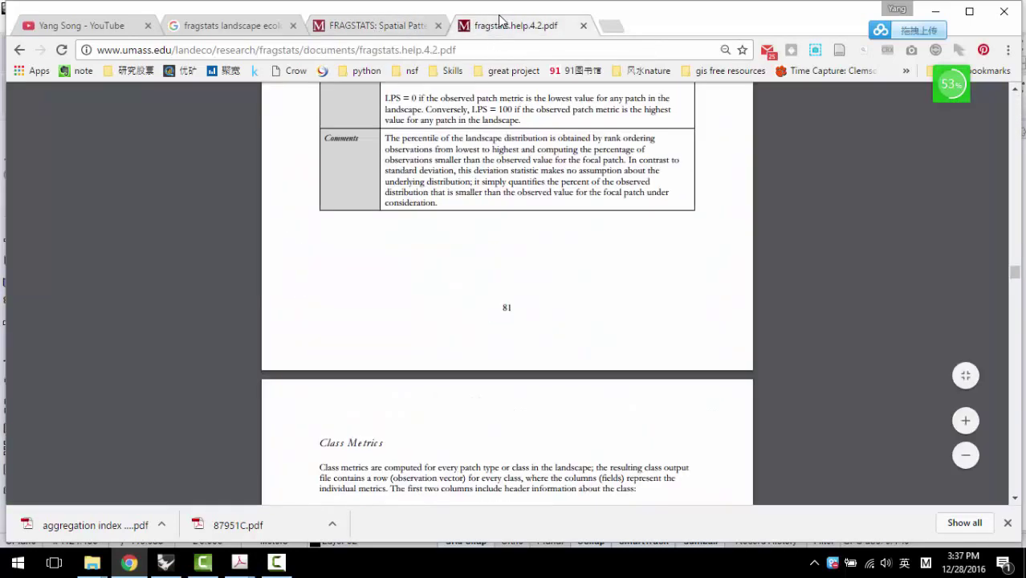
scroll(703, 287, "up", 10)
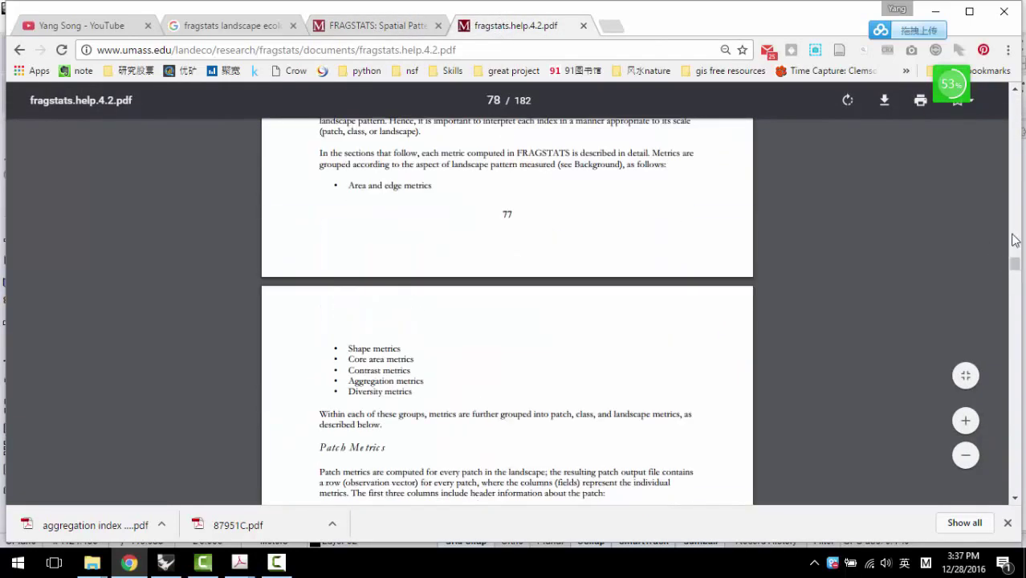
left_click_drag(1016, 263, 1017, 109)
Step: Highlight contents entries from Levels of Heterogeneity and Data Formats through Landscape Metrics
left_click_drag(334, 293, 392, 319)
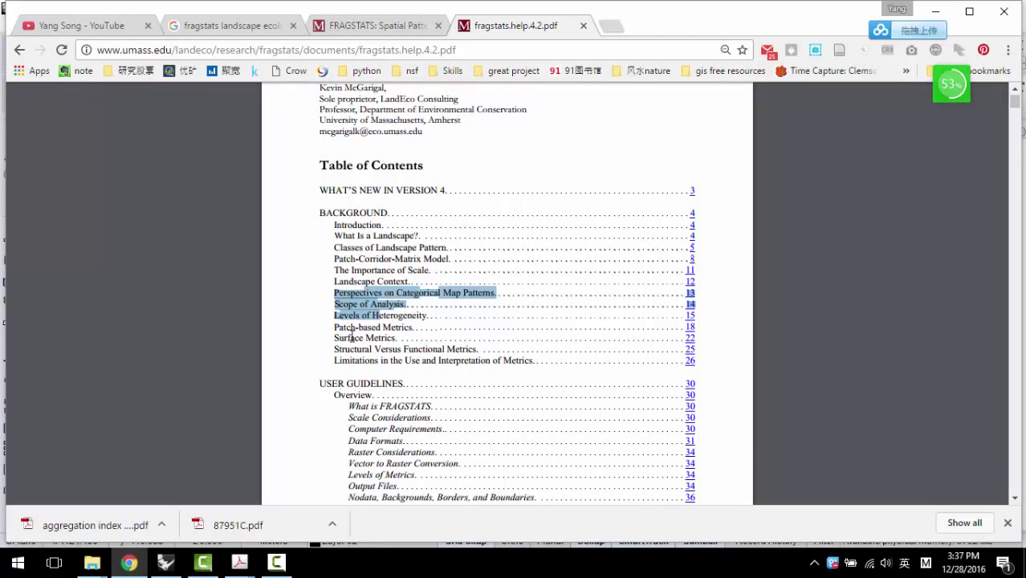
scroll(320, 338, "down", 3)
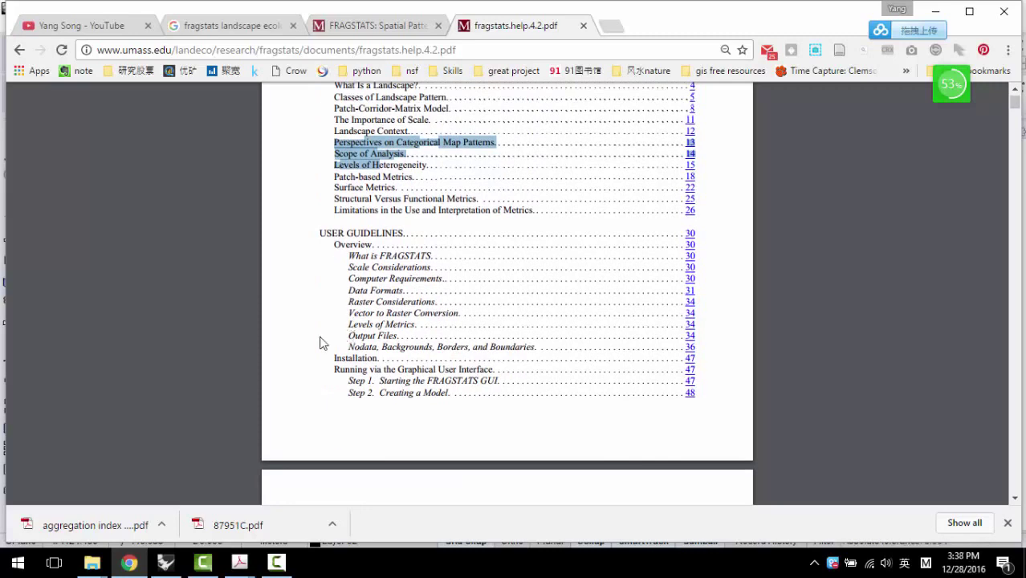
left_click_drag(349, 255, 419, 294)
left_click_drag(348, 301, 465, 313)
scroll(421, 306, "down", 6)
scroll(428, 303, "down", 3)
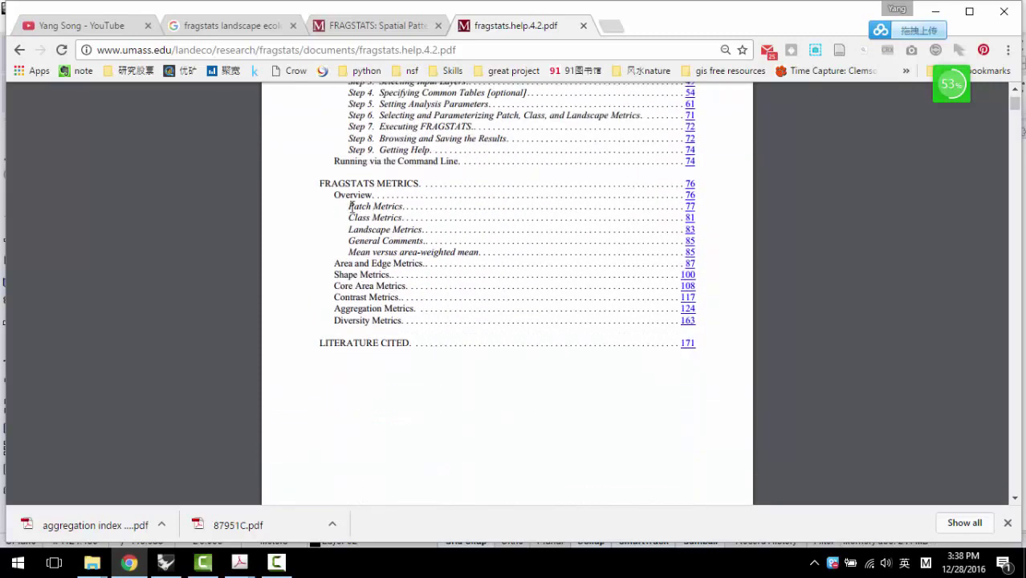
left_click_drag(348, 206, 401, 207)
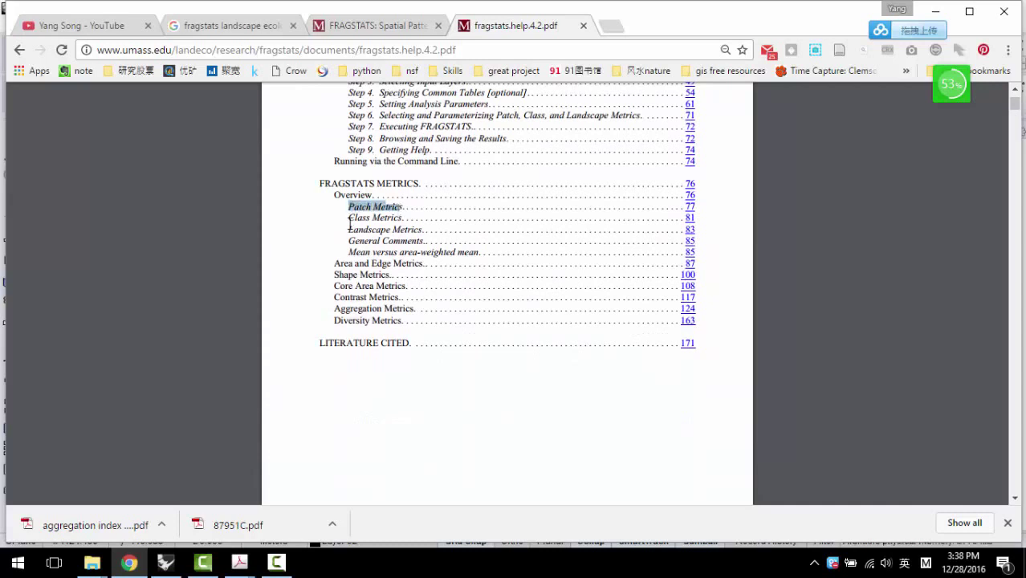
left_click_drag(348, 229, 411, 267)
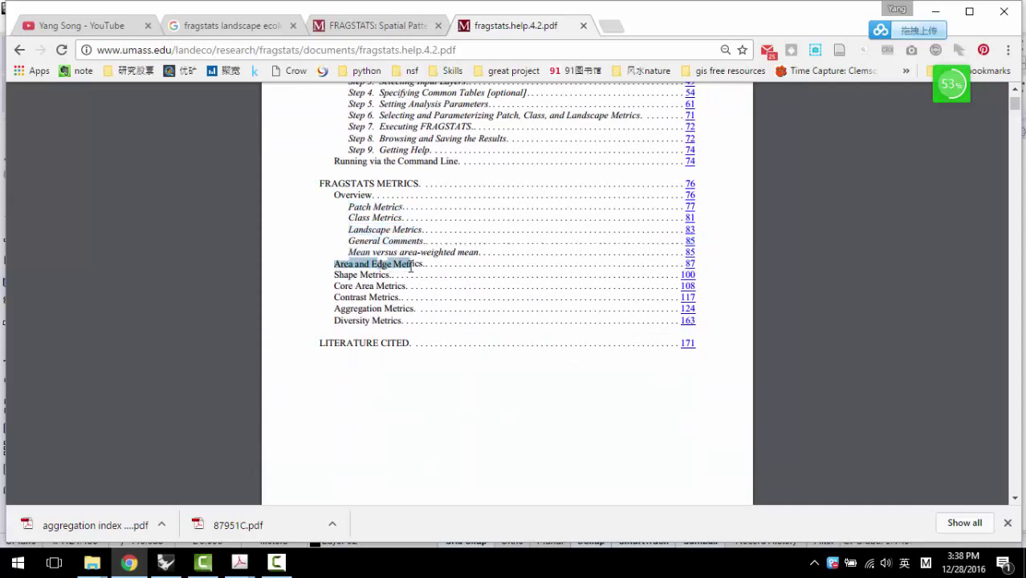
left_click(334, 276)
left_click(334, 299)
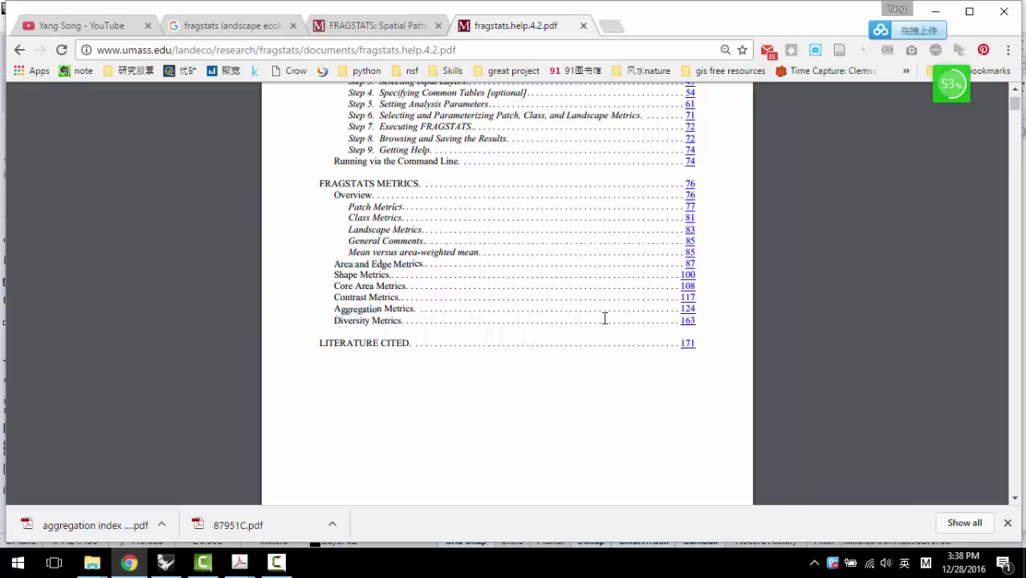
scroll(605, 318, "up", 3)
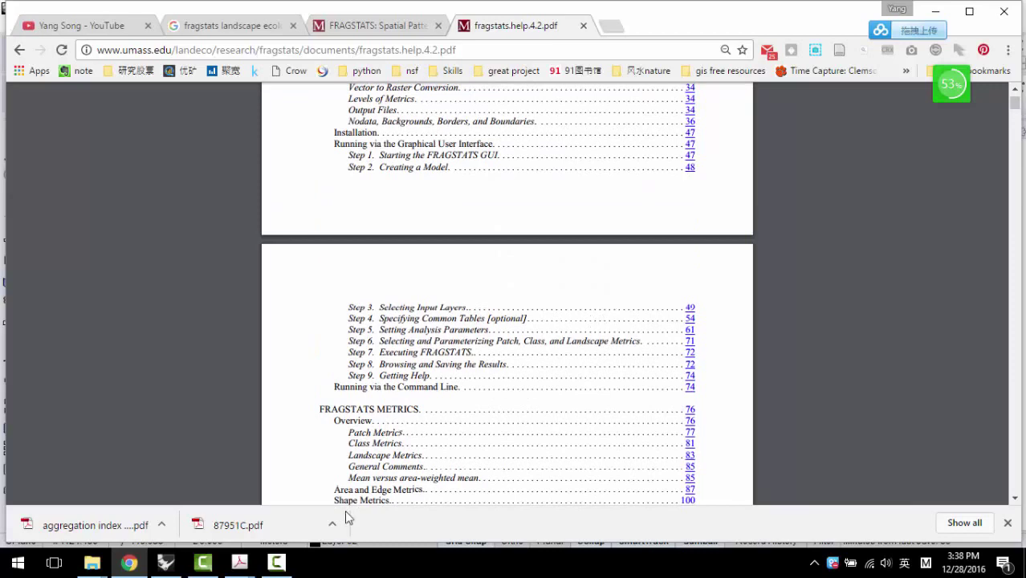
Step: Bring the jessica_research folder window to the front
mouse_move(240, 562)
mouse_move(317, 493)
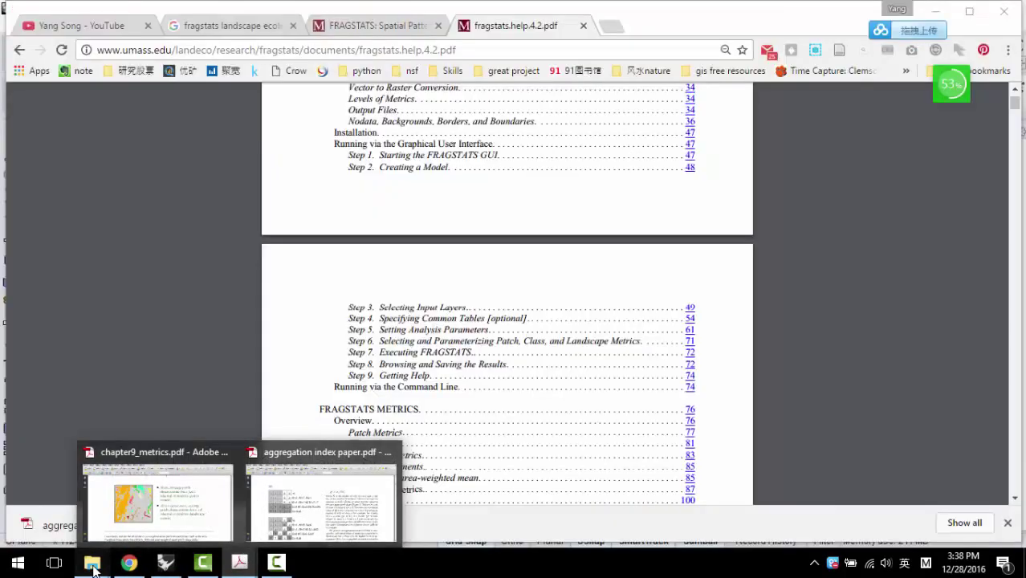
mouse_move(92, 566)
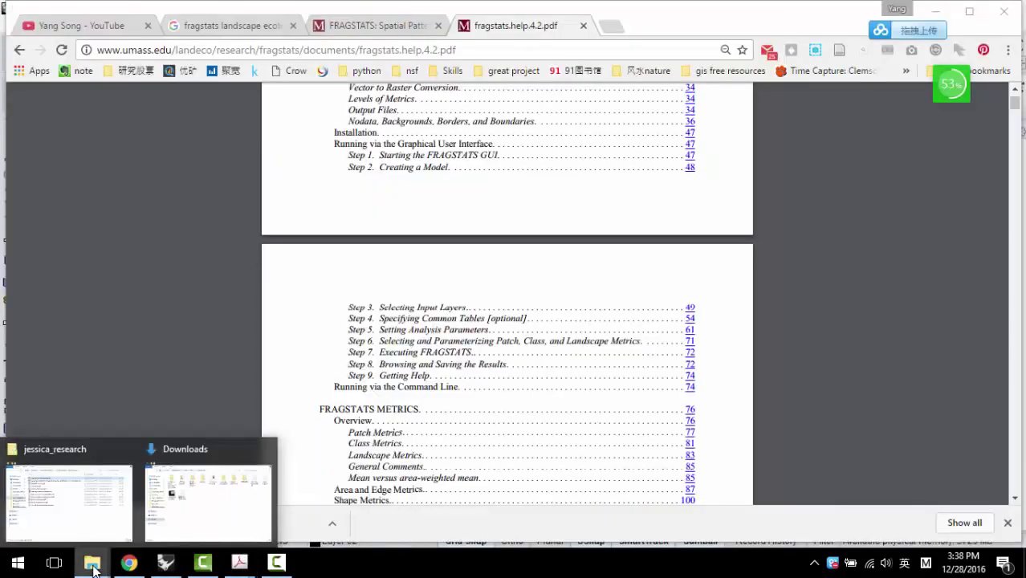
left_click(100, 491)
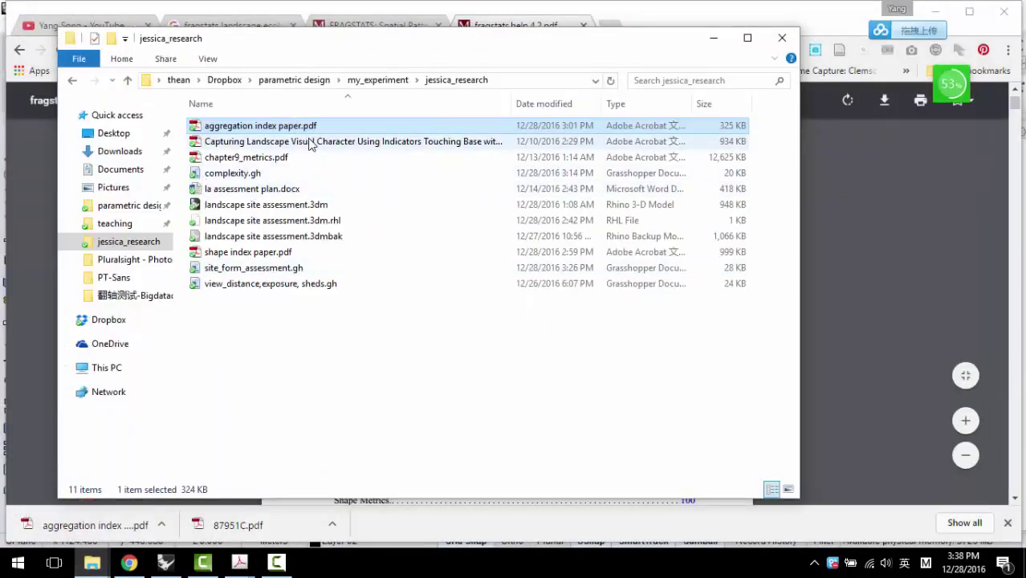
Step: Open the Capturing Landscape Visual Character paper and highlight 'Aesthetic Theory' in its title
double_click(309, 142)
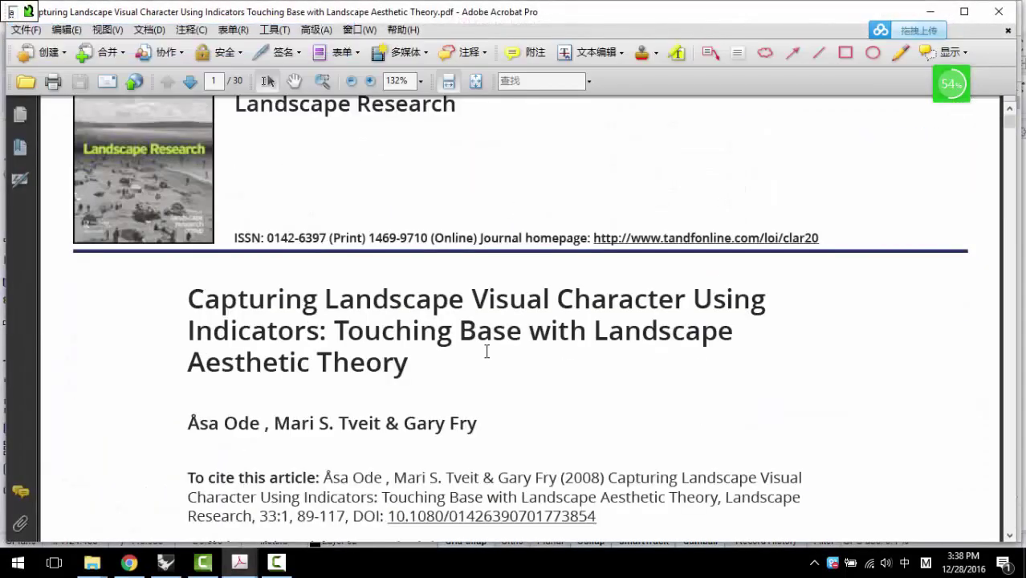
left_click_drag(323, 299, 493, 336)
left_click(369, 367)
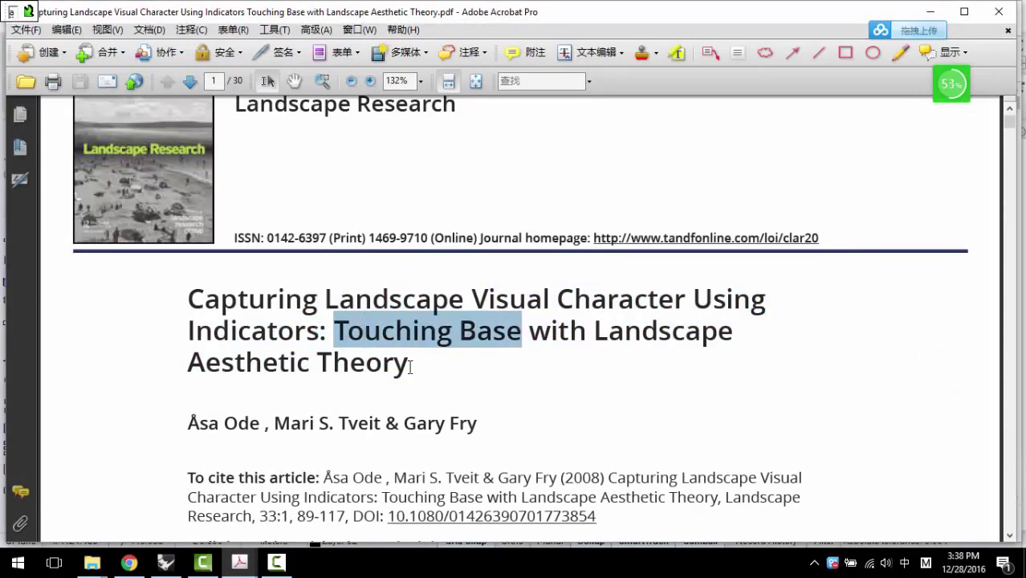
left_click(317, 367)
left_click_drag(189, 366, 406, 364)
left_click(459, 374)
Step: Scroll to Table 2 on page 5 and highlight the Complexity concept
scroll(489, 367, "down", 10)
scroll(479, 332, "down", 15)
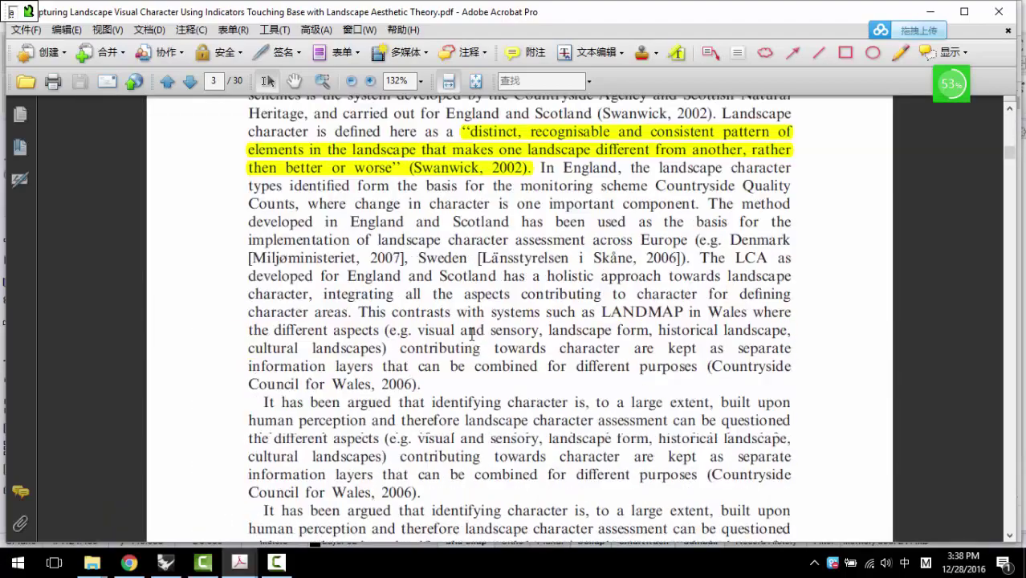
scroll(275, 318, "up", 1)
scroll(290, 318, "down", 20)
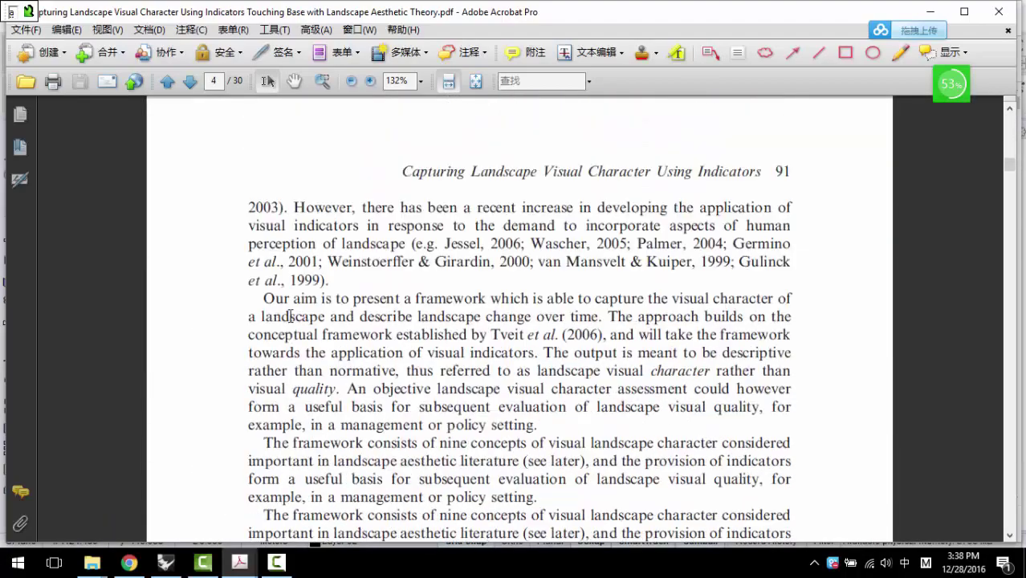
scroll(291, 318, "down", 4)
scroll(264, 222, "up", 1)
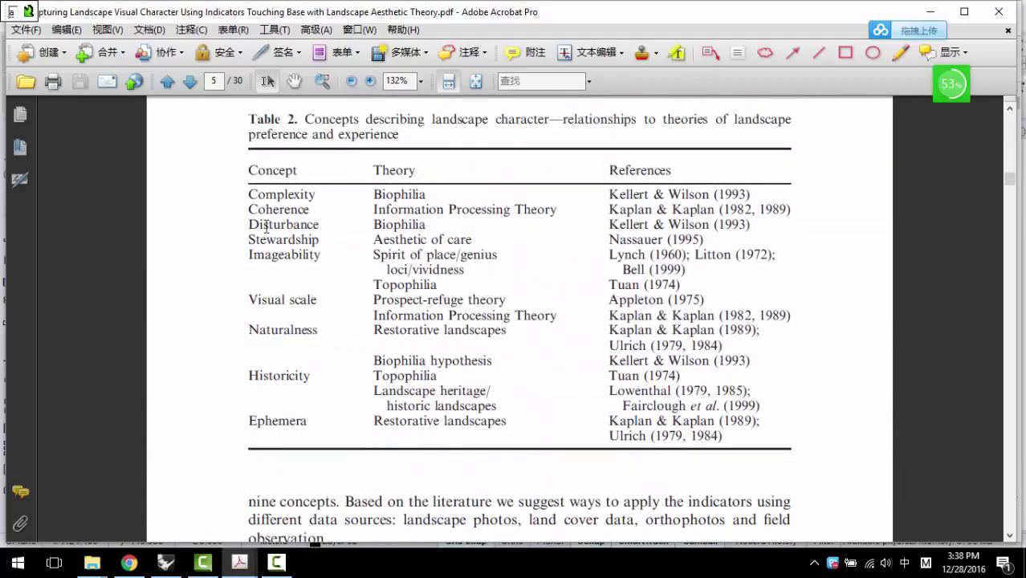
left_click_drag(249, 195, 303, 198)
left_click(258, 210)
Step: Highlight the Imageability and Ephemera concepts, then select the word Coherence
left_click_drag(263, 255, 270, 256)
left_click(261, 304)
left_click_drag(257, 422, 267, 424)
double_click(281, 210)
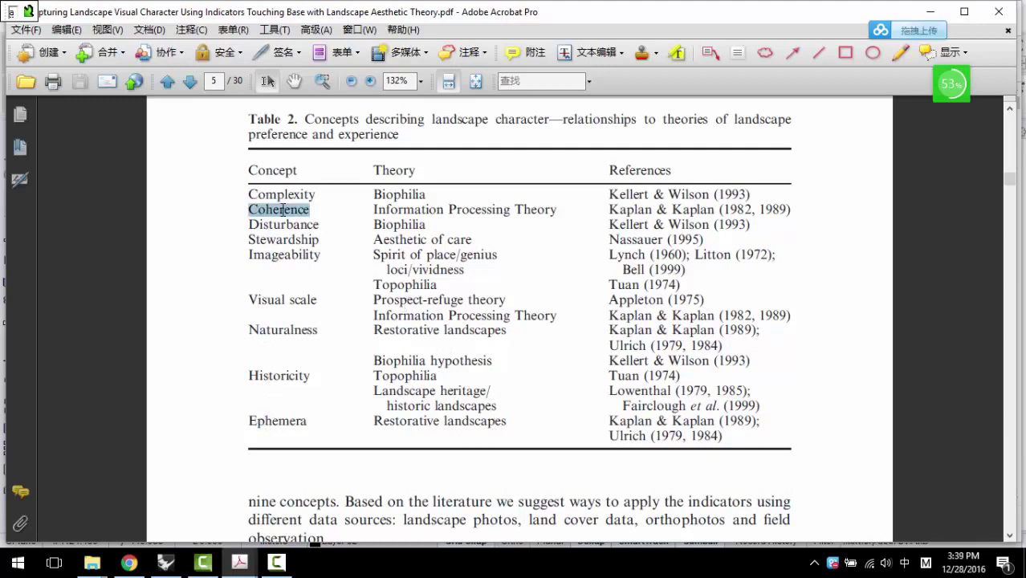
scroll(362, 314, "down", 5)
scroll(357, 317, "up", 4)
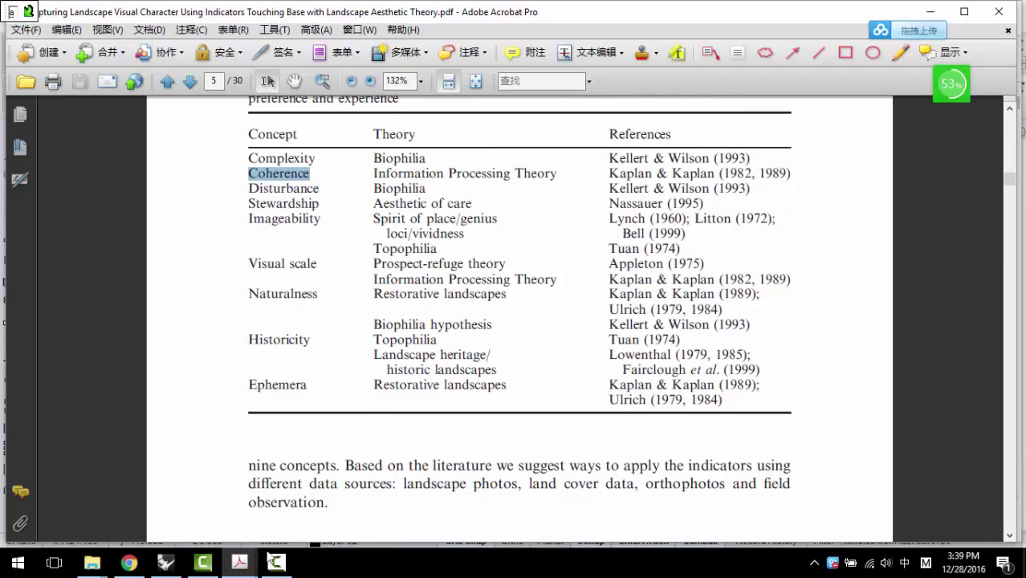
Step: Bring Chrome's FRAGSTATS web page back to the front
left_click(129, 563)
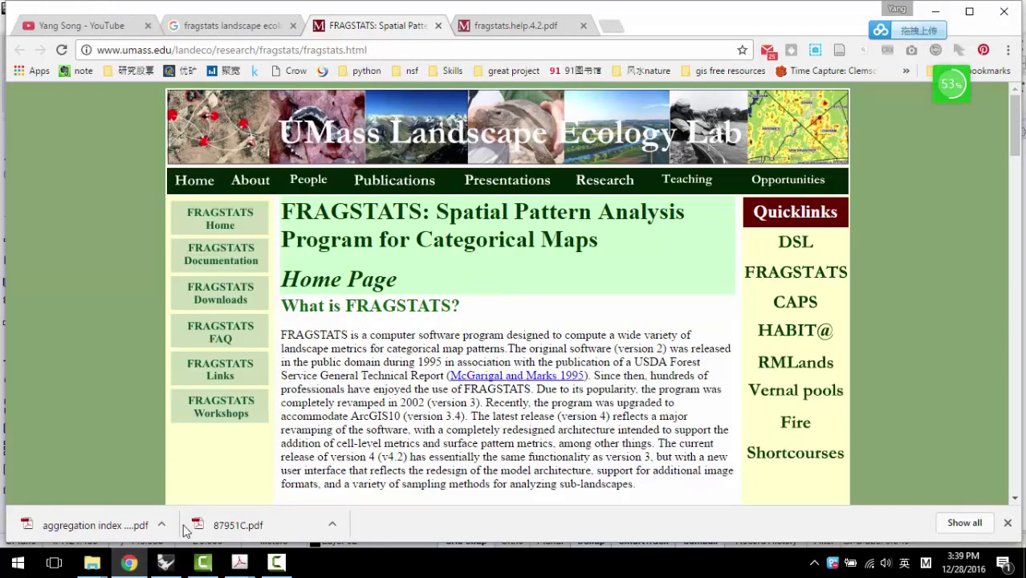
mouse_move(171, 564)
Step: Switch to Rhino, shift the Grasshopper window, and pan to the colour-gradient components
left_click(166, 563)
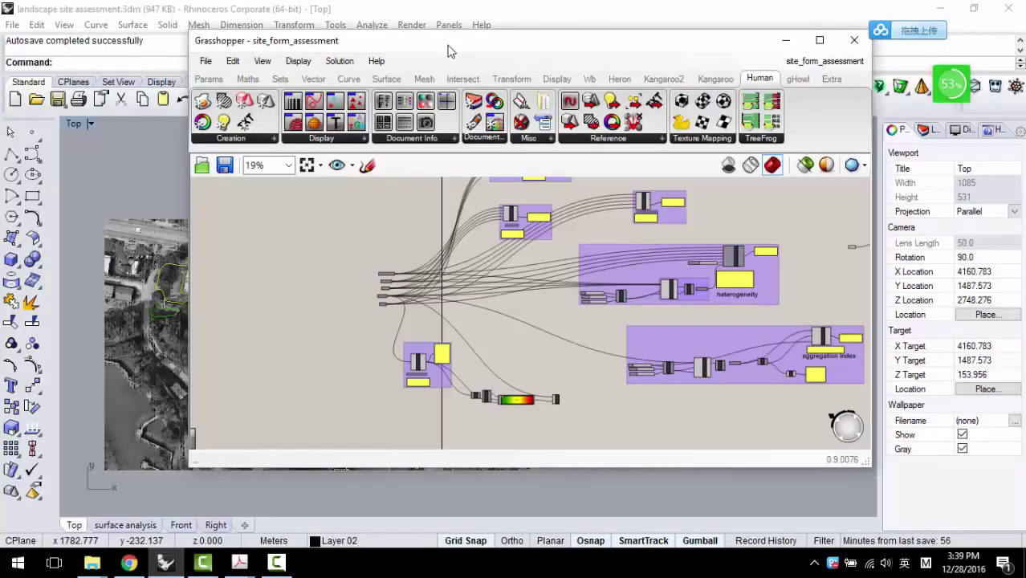
left_click_drag(460, 54, 870, 96)
scroll(259, 385, "down", 3)
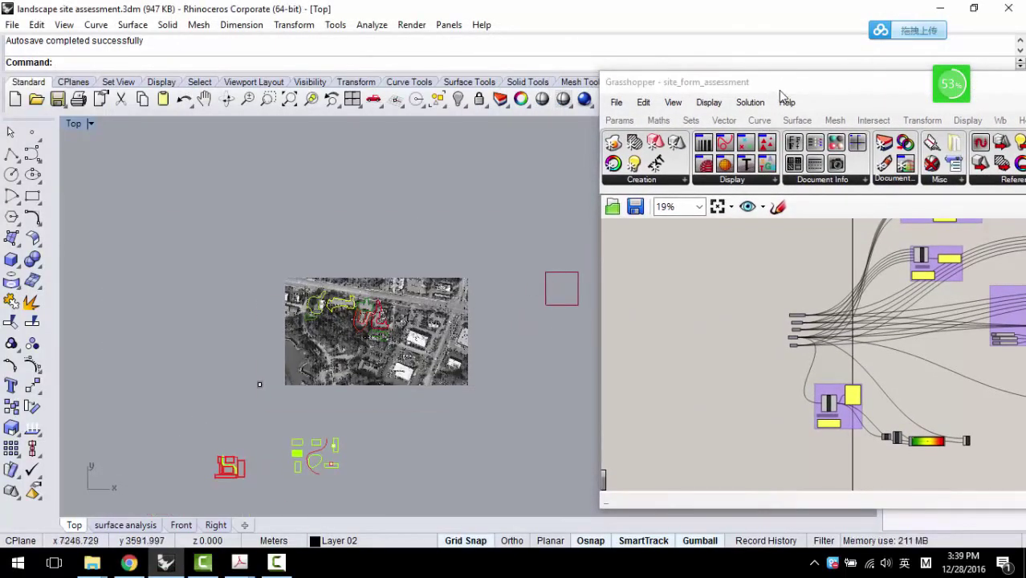
left_click_drag(783, 94, 422, 183)
right_click_drag(886, 477, 577, 351)
scroll(613, 460, "up", 5)
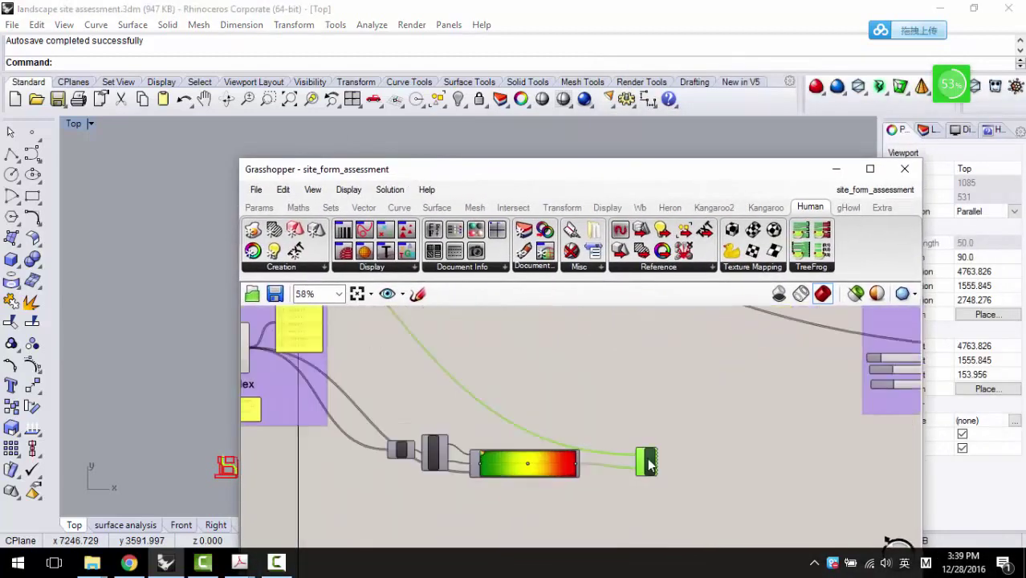
Step: Turn off the green output component's preview and centre the aerial site image
right_click(651, 464)
left_click(712, 429)
left_click_drag(583, 172, 680, 446)
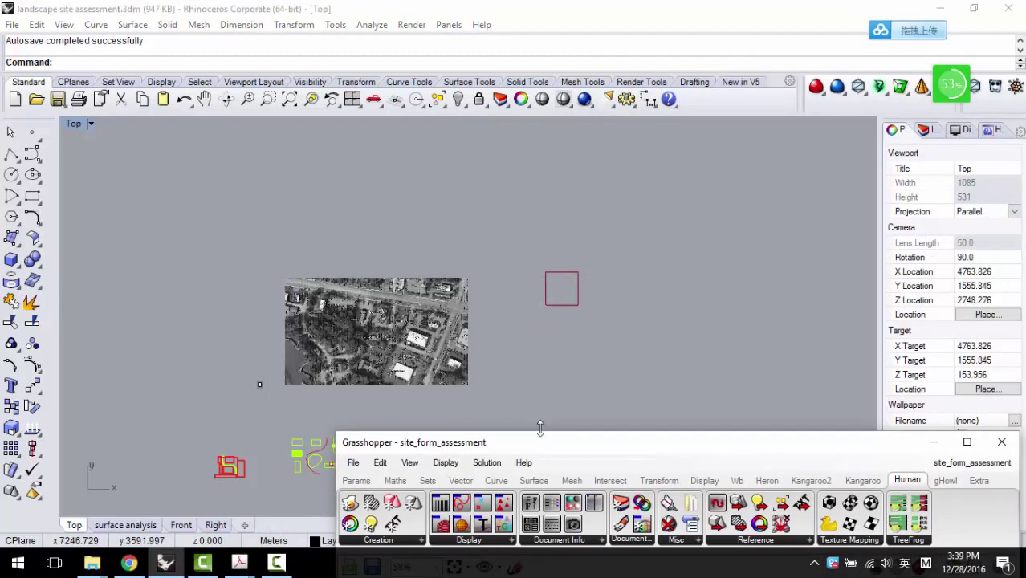
right_click_drag(446, 403, 500, 349)
scroll(438, 270, "up", 4)
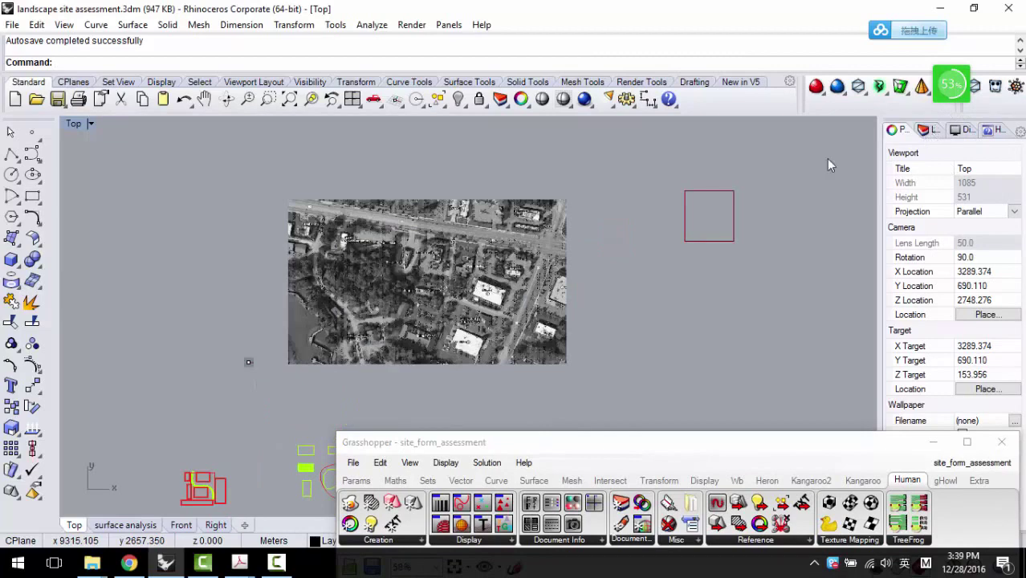
scroll(426, 291, "up", 4)
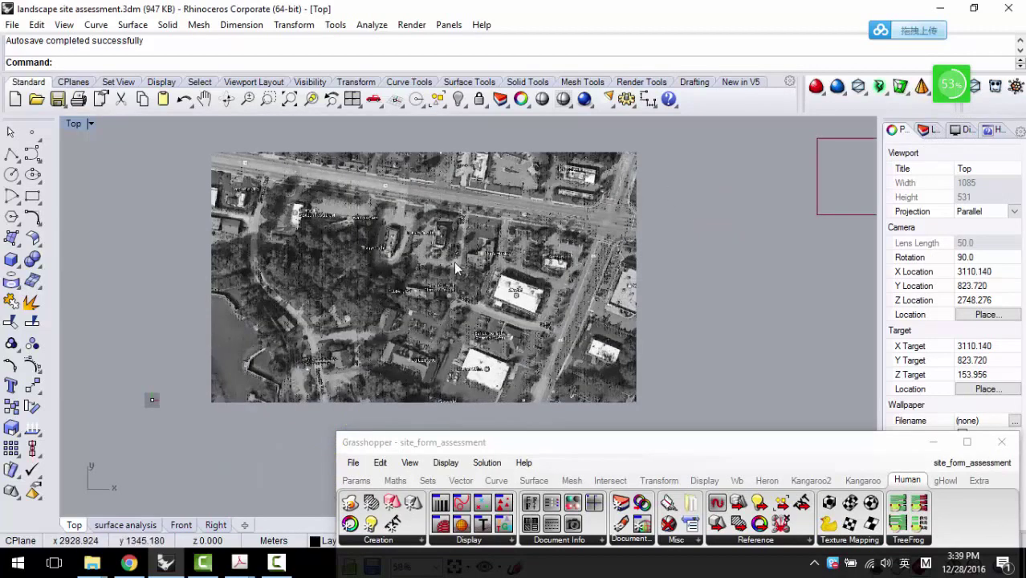
Step: Capture the aerial image and sketch a red loop along the road and path
key("ctrl+alt+a")
mouse_move(182, 140)
left_mouse_down()
mouse_move(355, 211)
mouse_move(742, 437)
left_mouse_up()
left_click(517, 451)
mouse_move(278, 328)
left_mouse_down()
mouse_move(257, 304)
mouse_move(428, 180)
mouse_move(505, 285)
mouse_move(451, 331)
mouse_move(303, 336)
mouse_move(254, 294)
left_mouse_up()
double_click(365, 239)
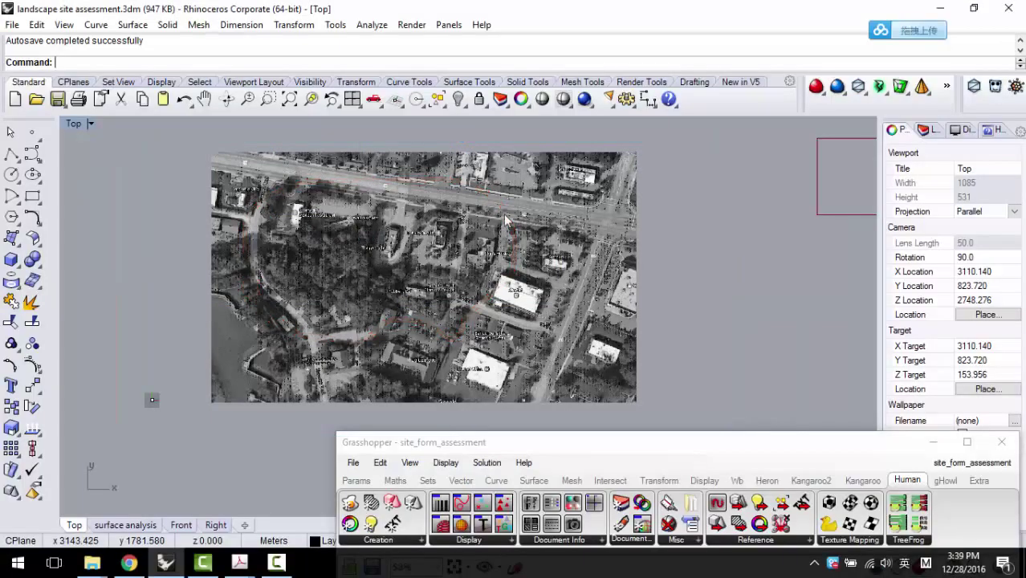
Step: Turn on the site basemap layer and recentre the aerial map on the traced site
left_click(924, 130)
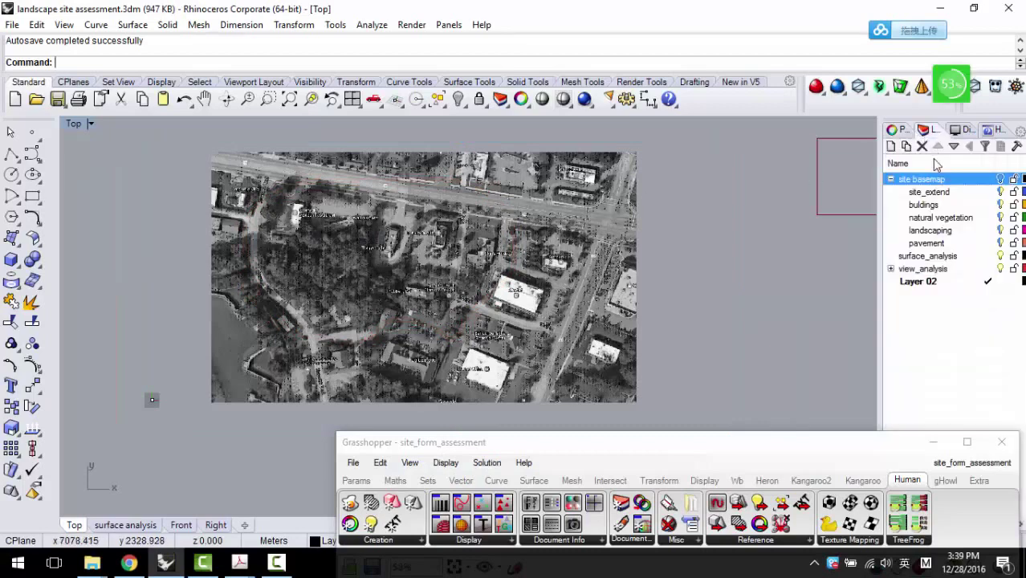
left_click(1000, 179)
scroll(341, 246, "up", 5)
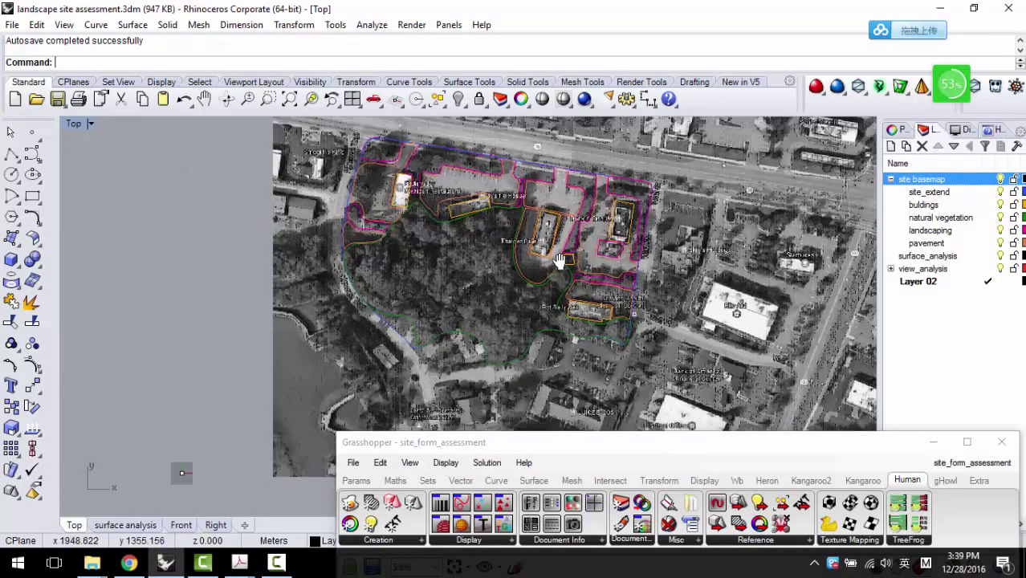
right_click_drag(557, 245, 487, 250)
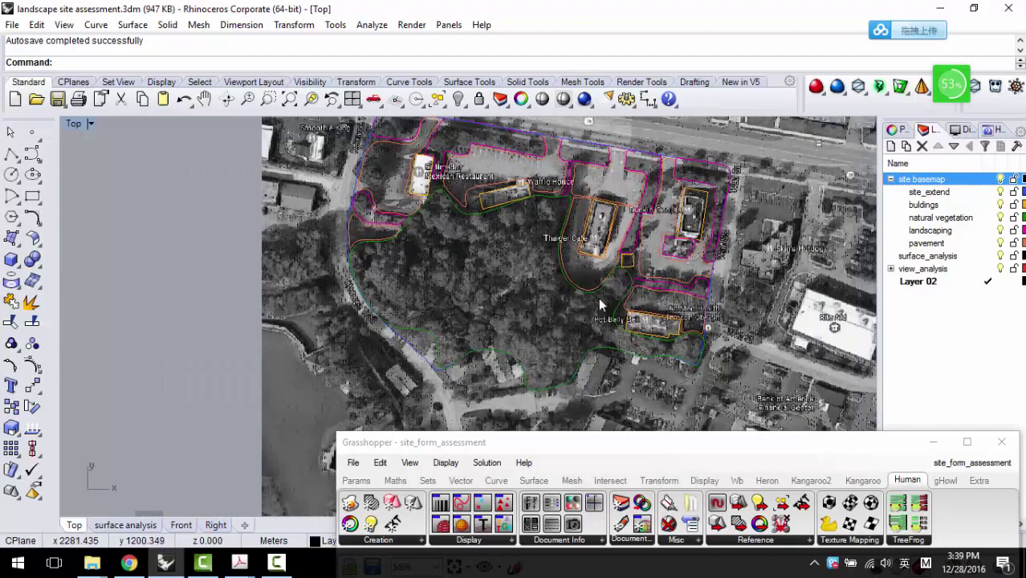
right_click_drag(615, 307, 576, 304)
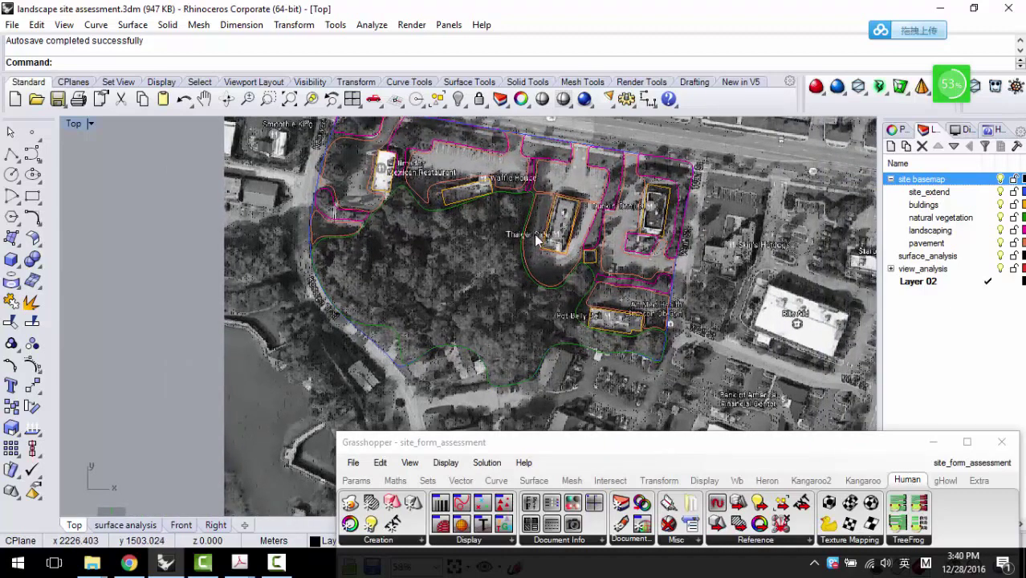
right_click_drag(540, 252, 542, 263)
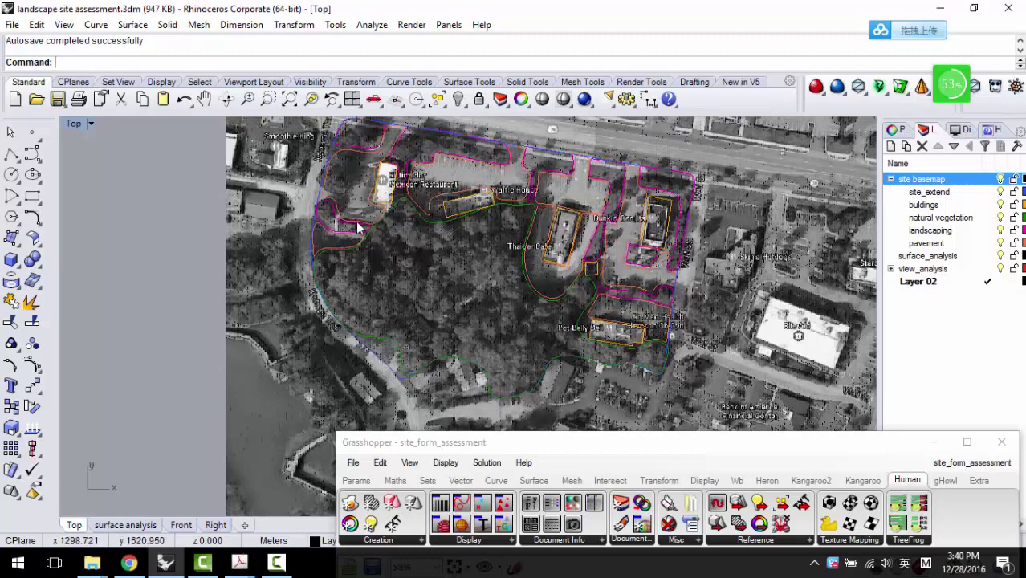
Step: Zoom around the traced site curves, then select the site_extend layer
scroll(315, 213, "up", 2)
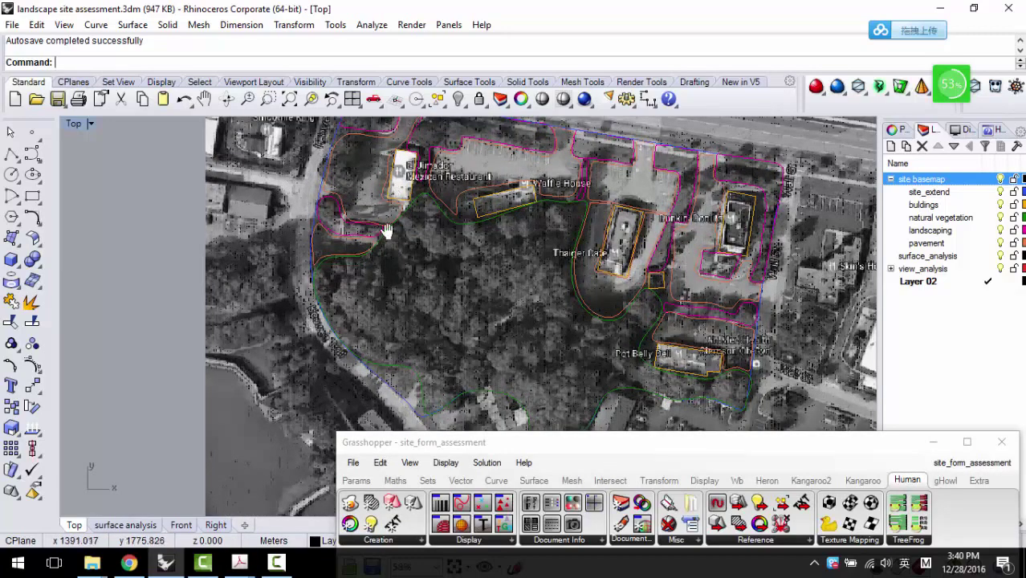
right_click_drag(368, 135, 341, 204)
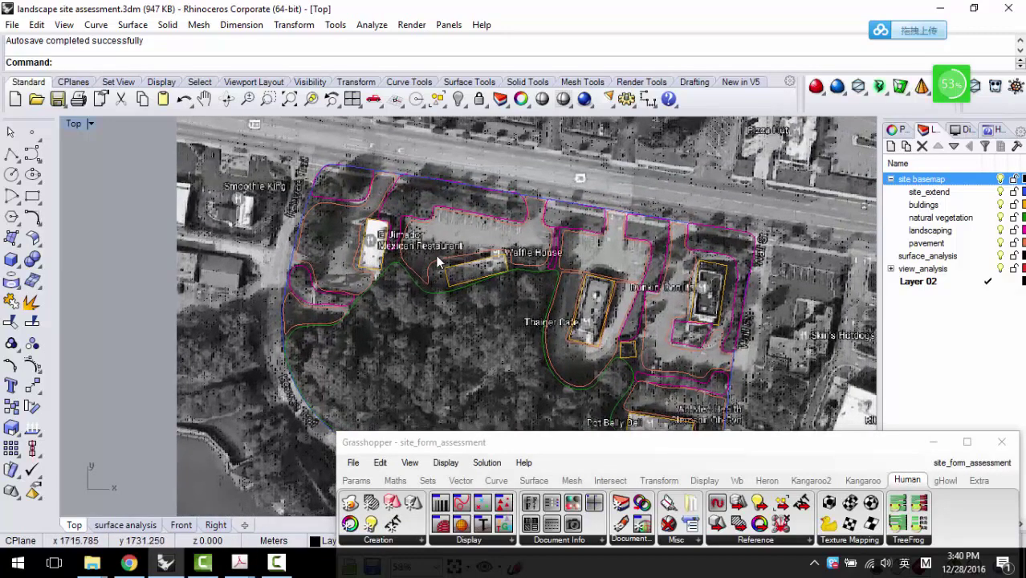
scroll(438, 261, "up", 4)
scroll(470, 273, "down", 6)
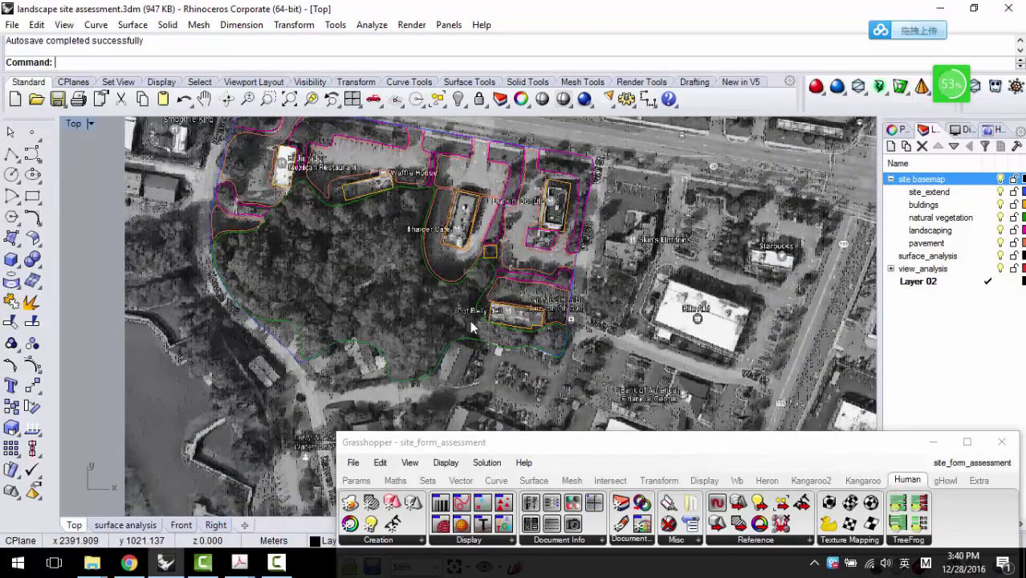
scroll(413, 175, "up", 4)
scroll(424, 202, "up", 4)
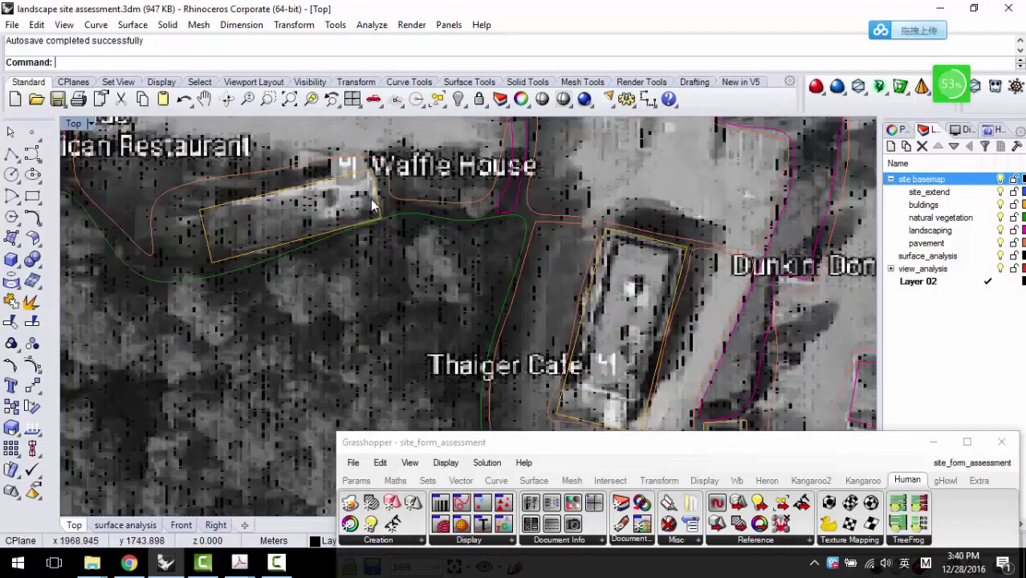
scroll(490, 215, "down", 5)
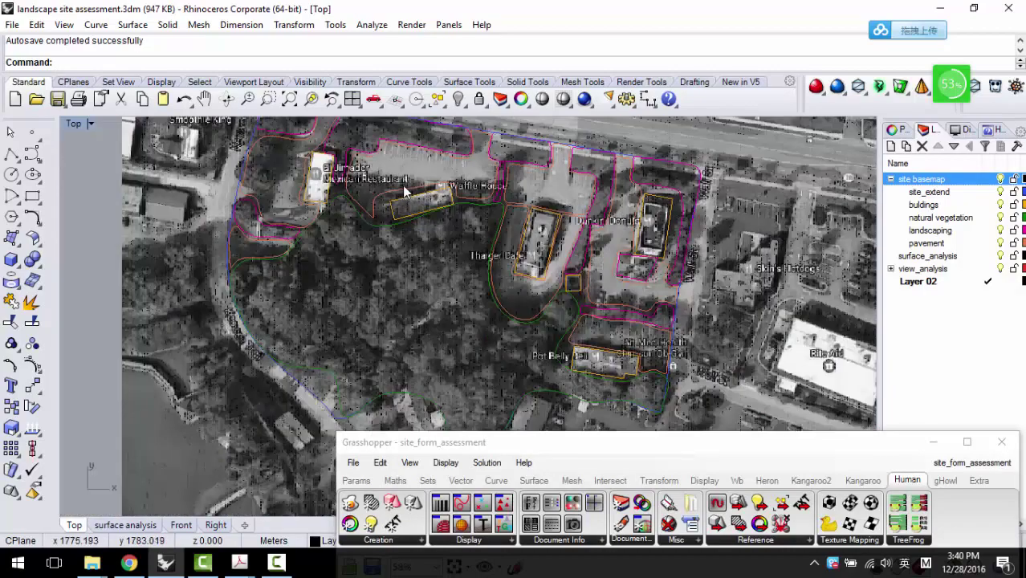
scroll(390, 185, "up", 3)
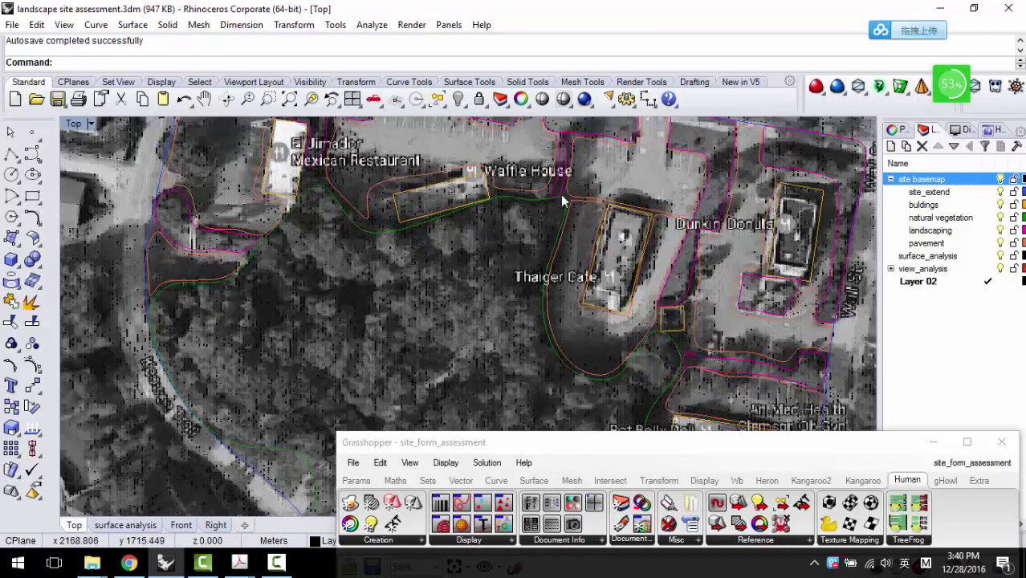
scroll(617, 181, "down", 4)
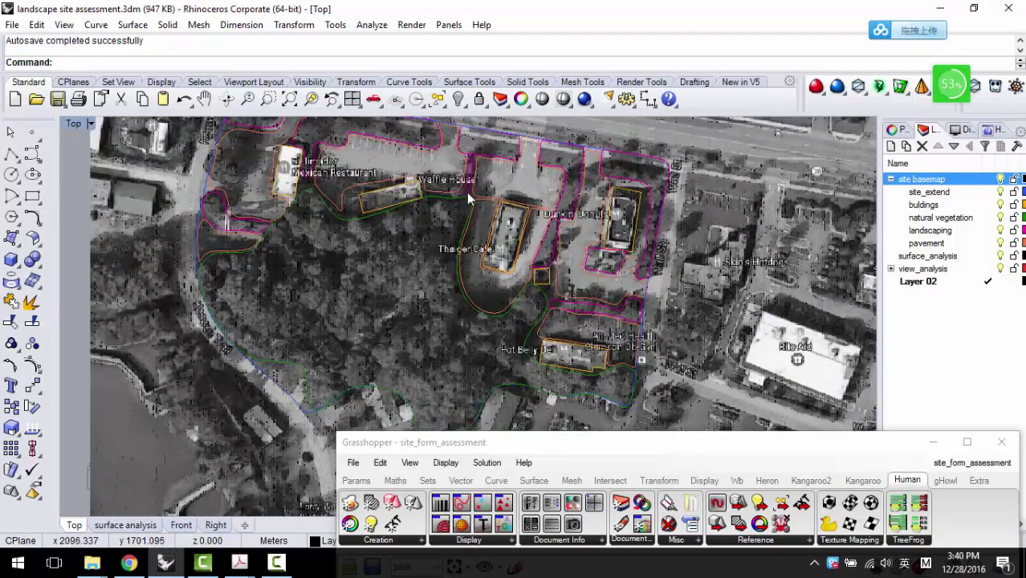
scroll(409, 218, "down", 2)
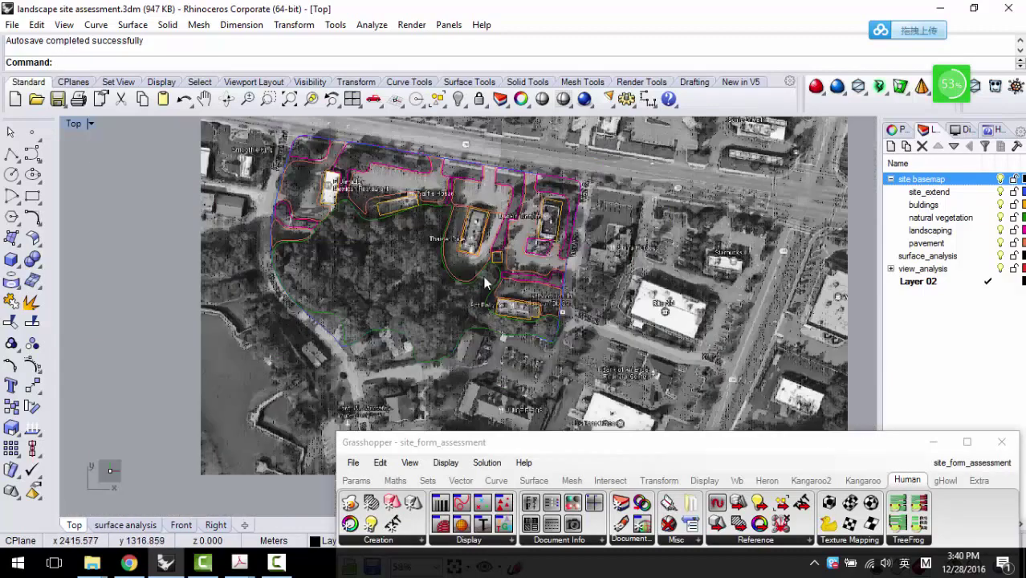
left_click(925, 193)
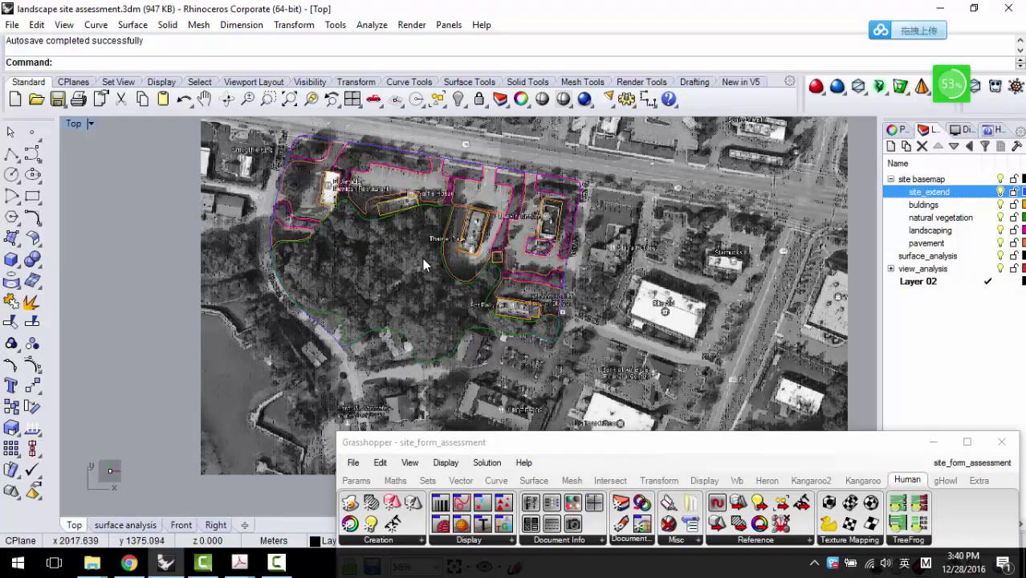
right_click_drag(422, 258, 456, 245)
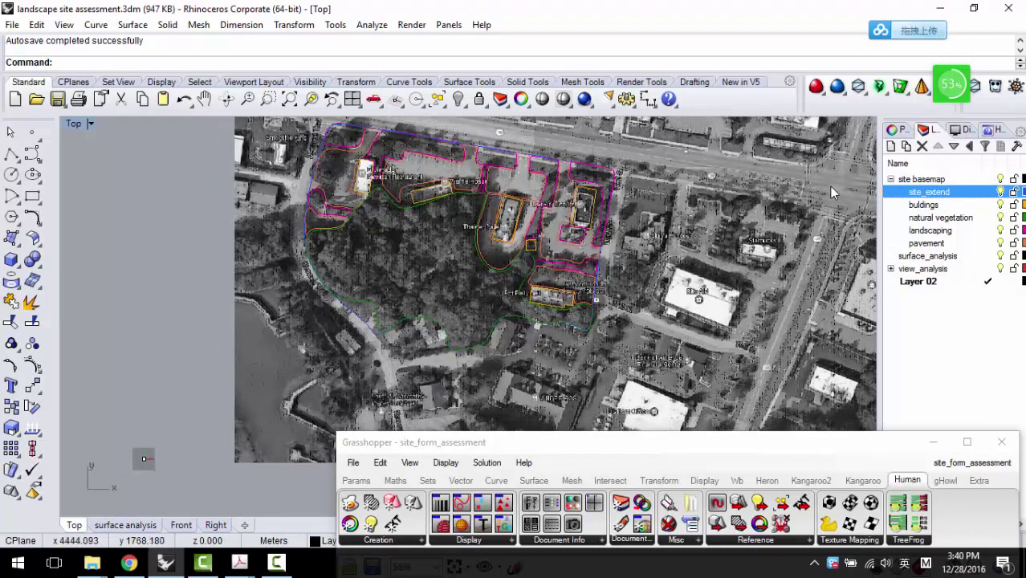
left_click(948, 206)
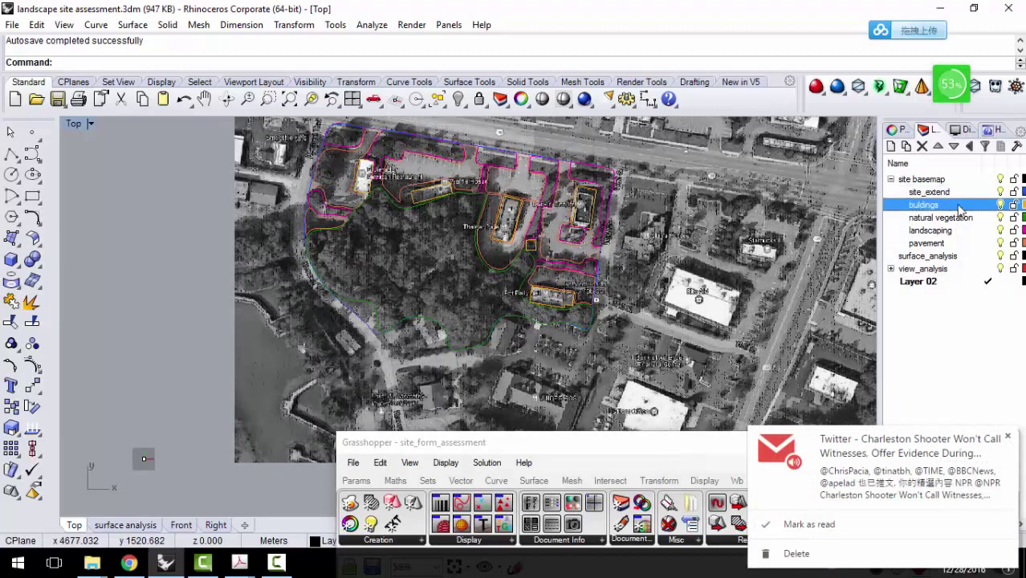
left_click(1008, 205)
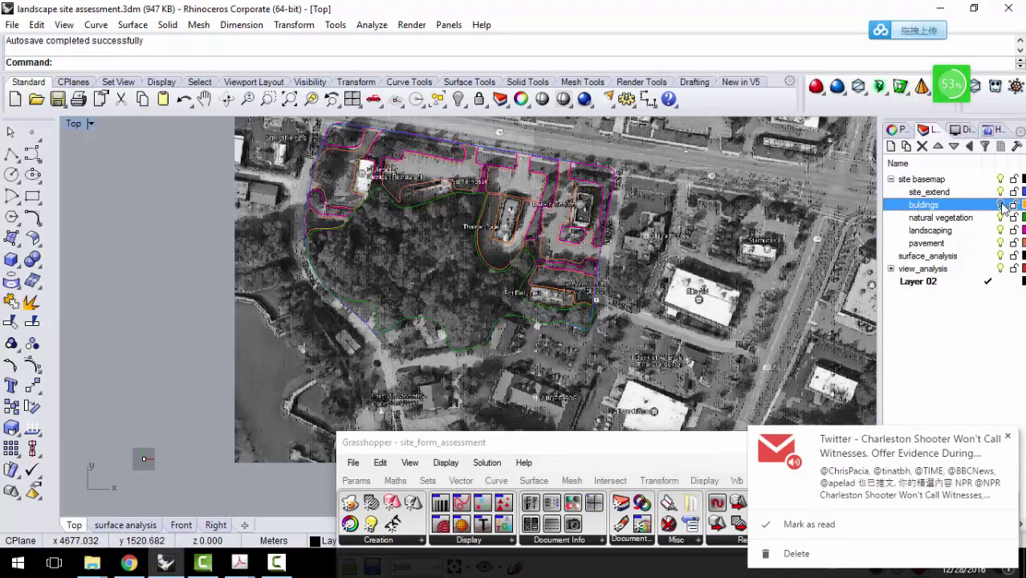
left_click(1000, 206)
left_click(1002, 218)
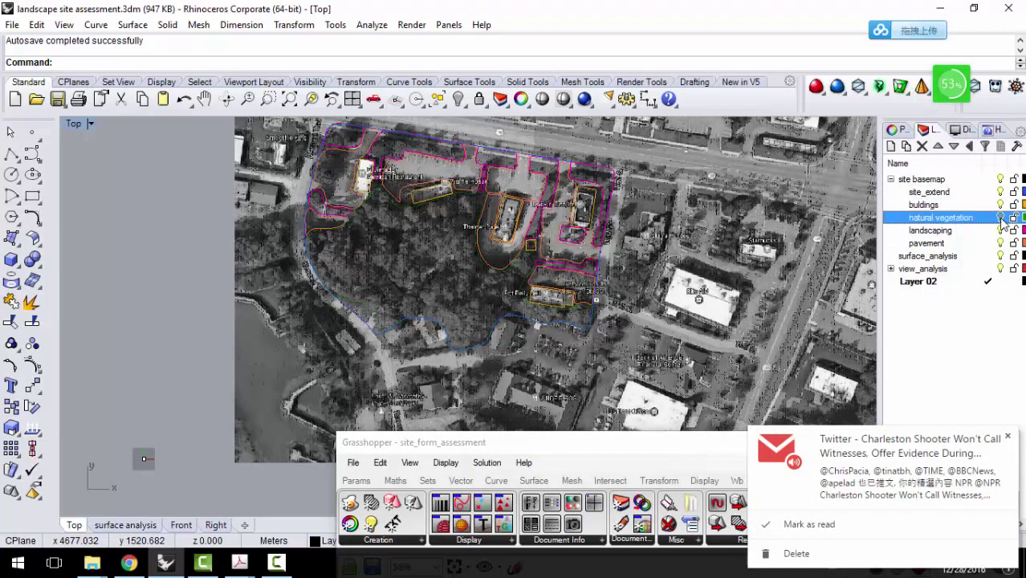
left_click(1002, 219)
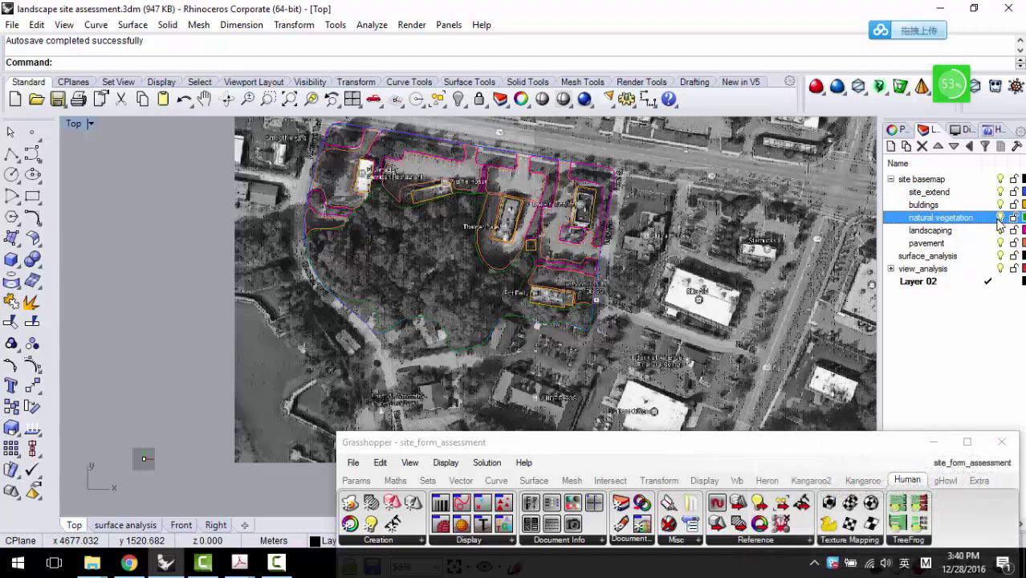
left_click(1002, 231)
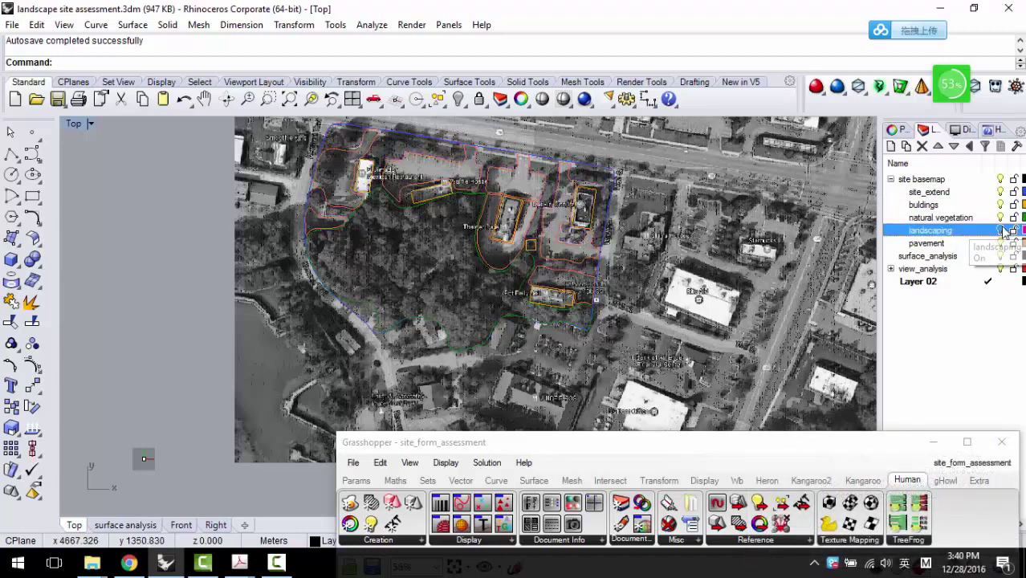
scroll(518, 201, "up", 5)
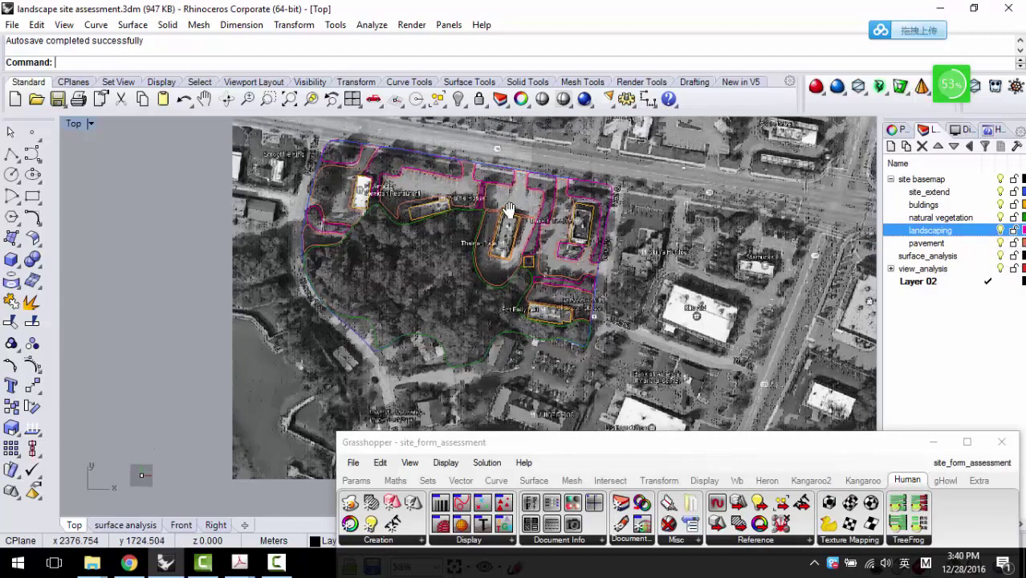
scroll(584, 201, "down", 4)
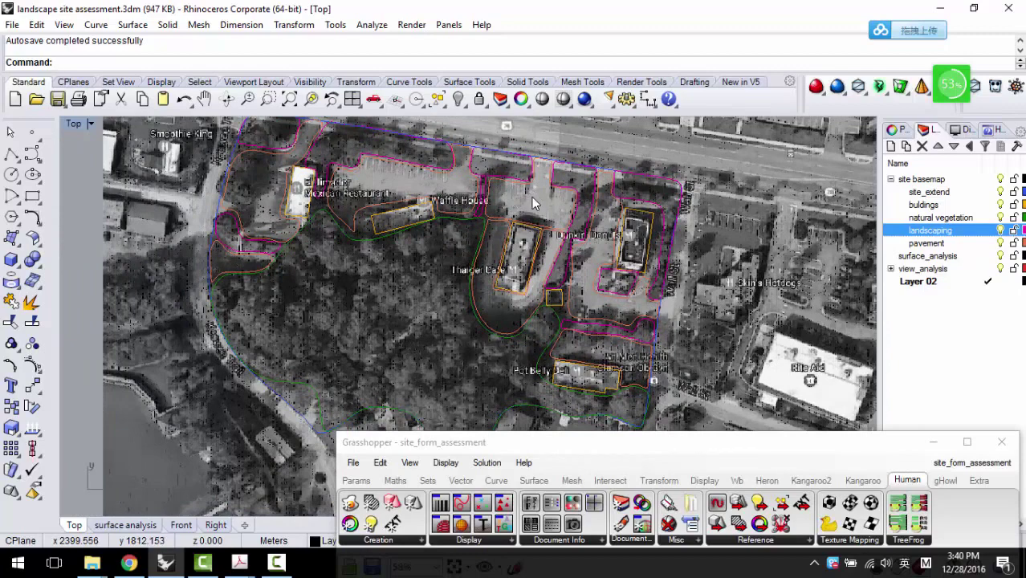
scroll(532, 198, "down", 2)
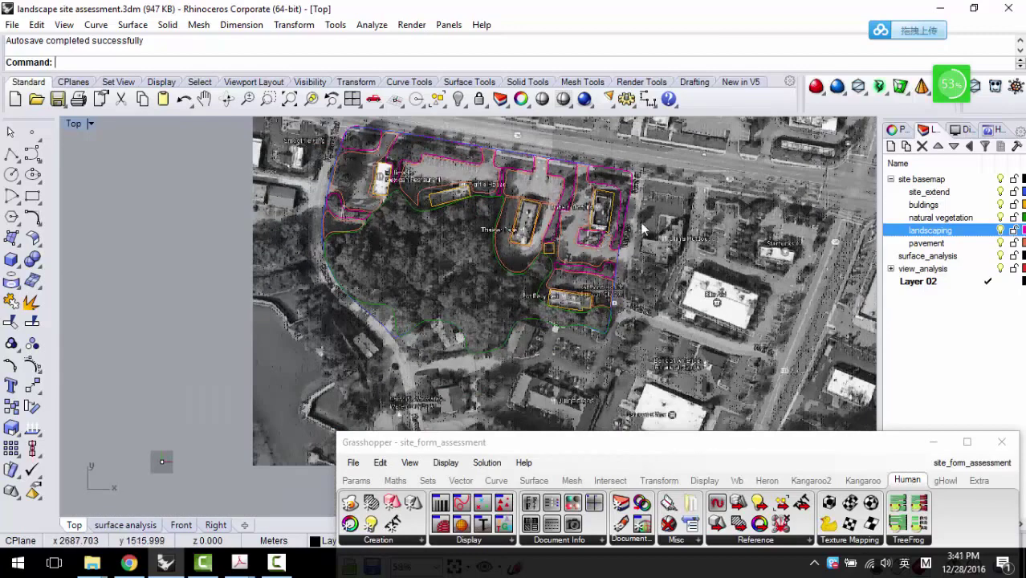
left_click(1002, 245)
left_click(1001, 244)
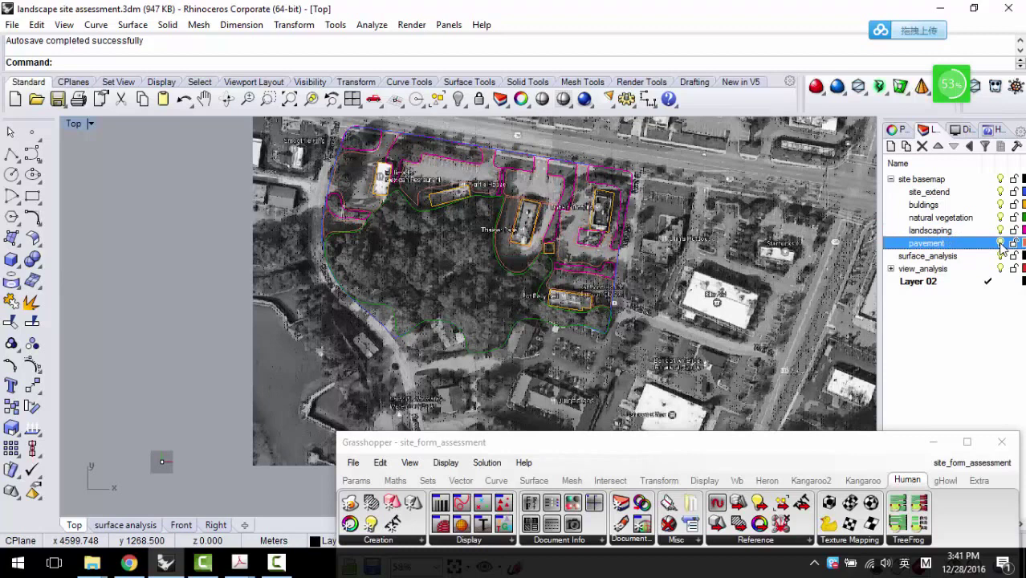
scroll(480, 165, "up", 2)
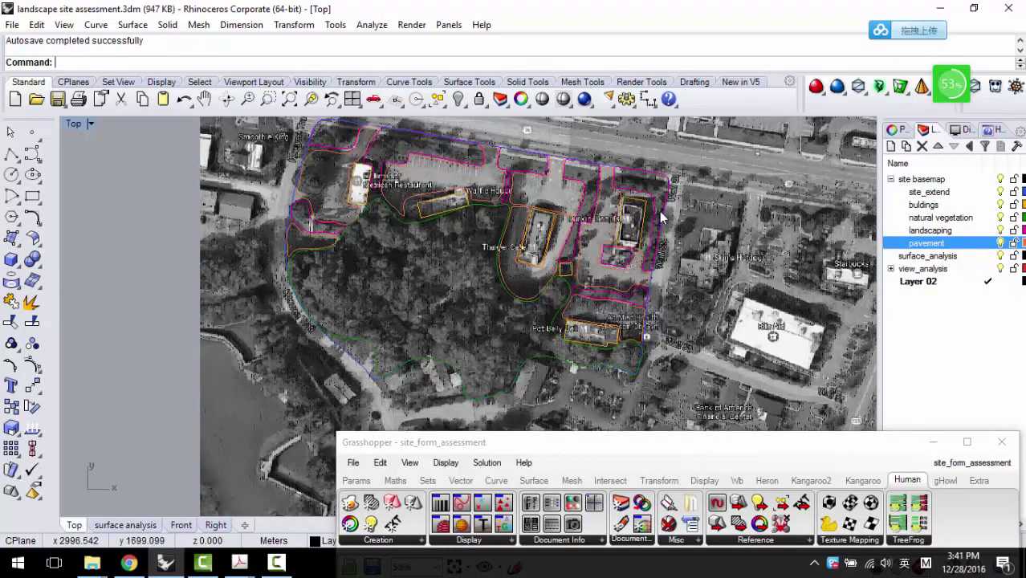
scroll(662, 217, "down", 2)
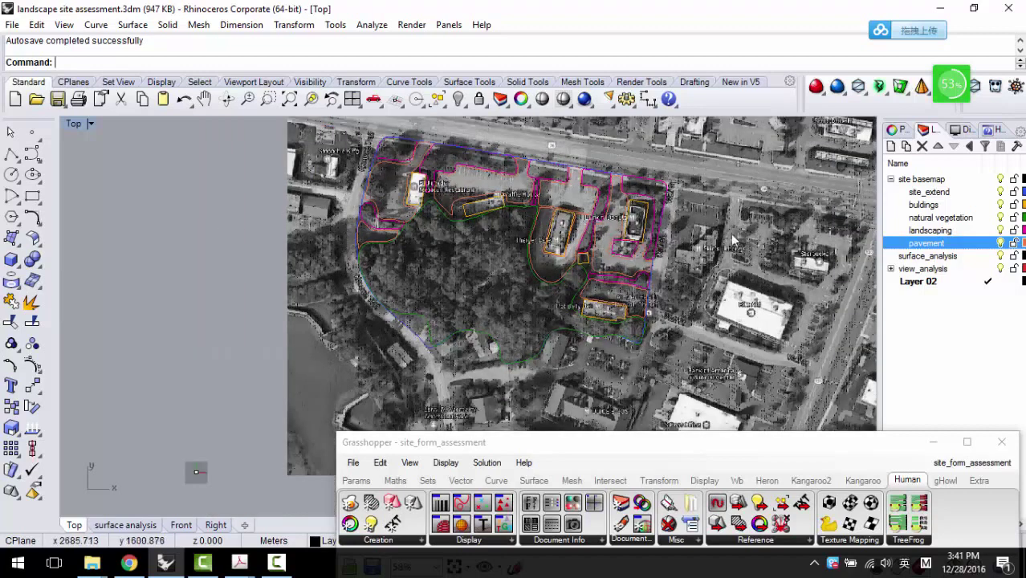
left_click(948, 231)
left_click(936, 214)
left_click(932, 205)
scroll(541, 281, "down", 1)
scroll(450, 258, "up", 1)
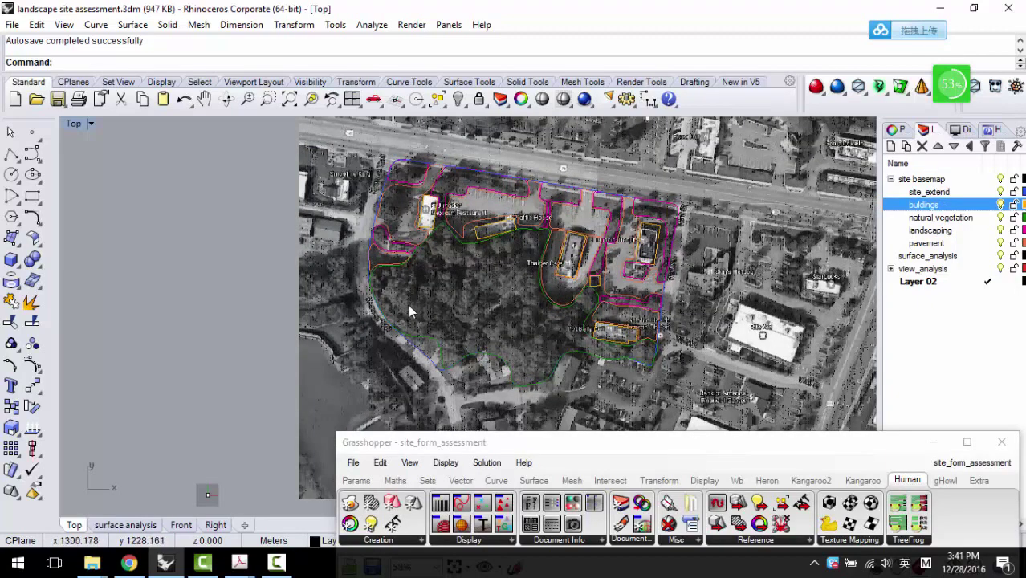
scroll(428, 304, "up", 2)
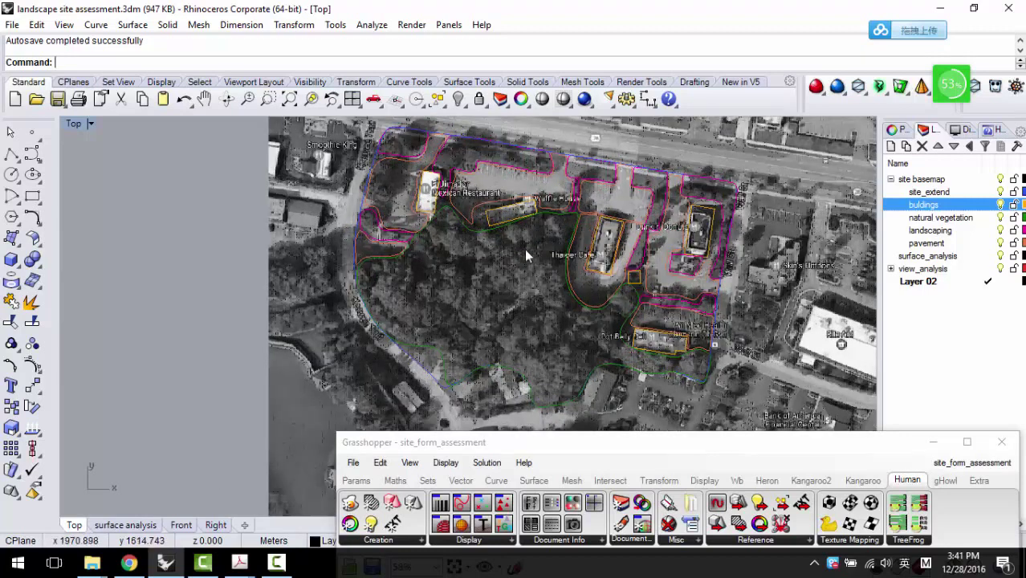
right_click_drag(501, 272, 467, 242)
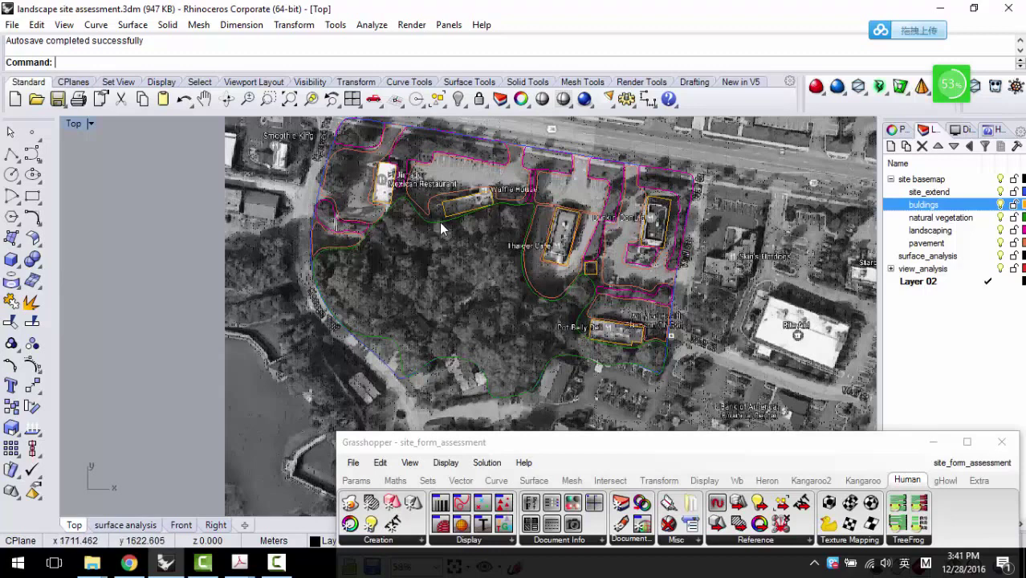
left_click(933, 218)
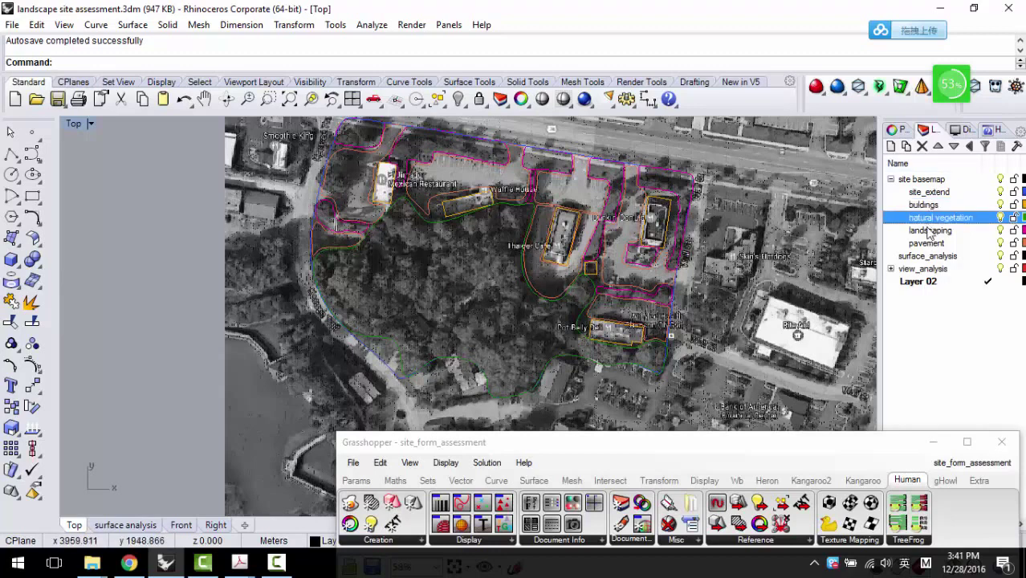
Step: Select the landscaping layer, raise the Grasshopper window, and frame the whole definition
left_click(931, 231)
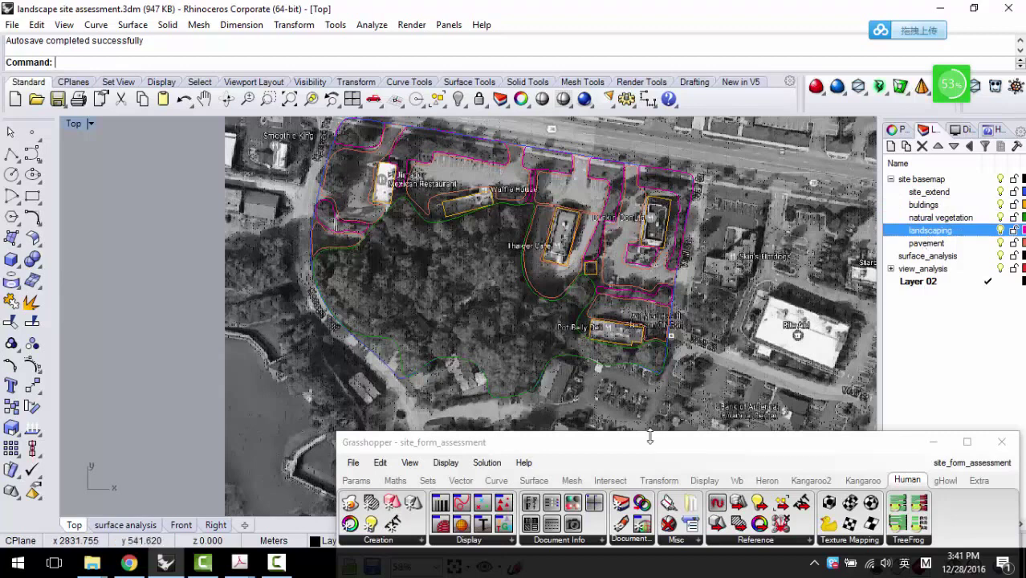
left_click_drag(649, 448, 587, 209)
scroll(596, 360, "down", 5)
right_click_drag(557, 373, 596, 365)
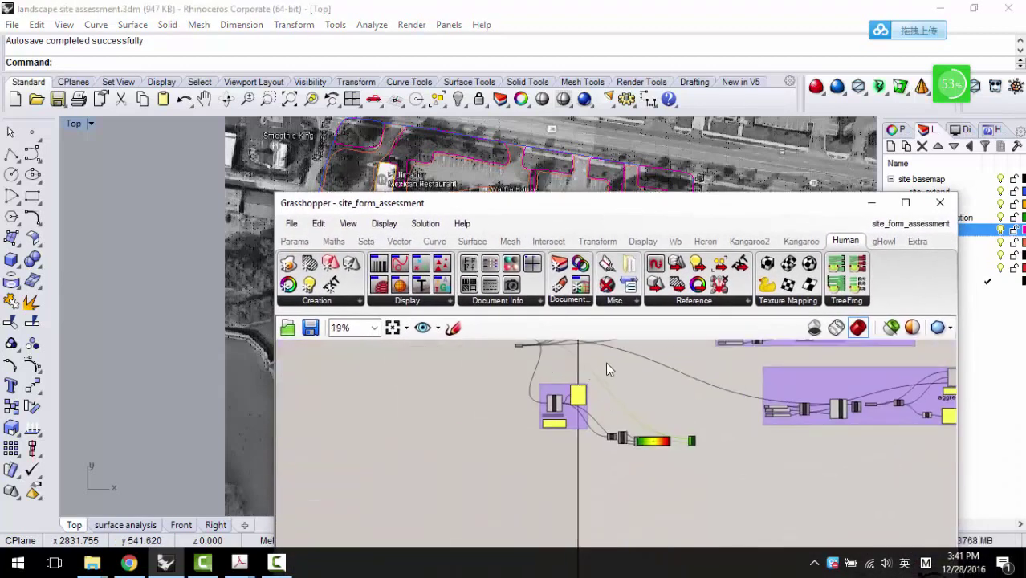
scroll(563, 381, "up", 5)
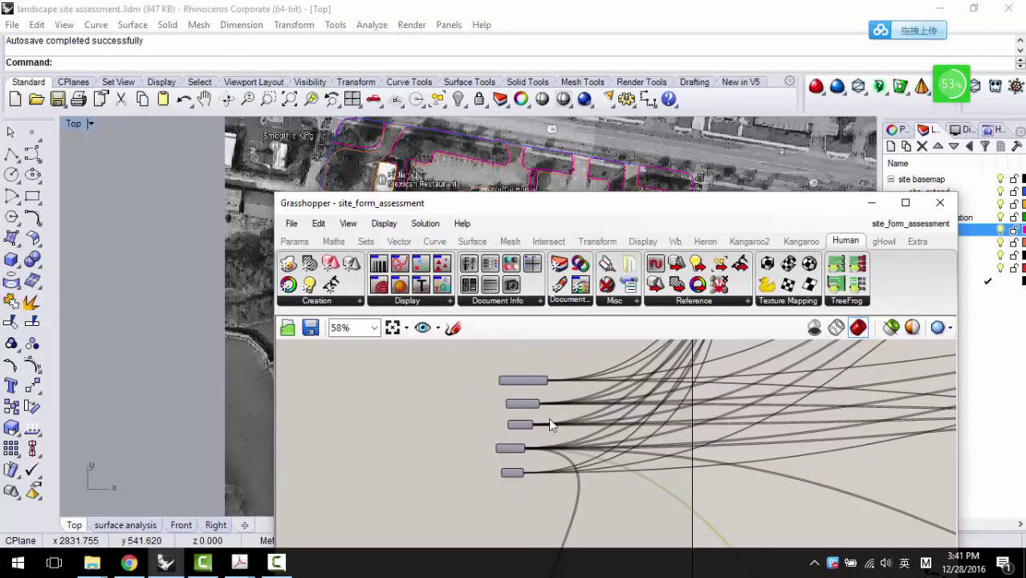
scroll(551, 405, "down", 5)
right_click_drag(685, 409, 522, 437)
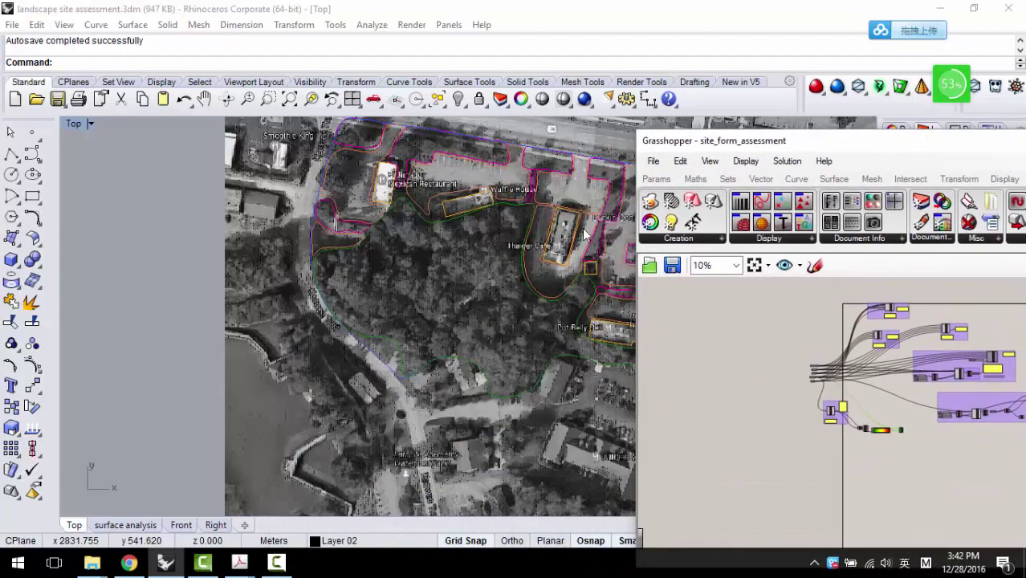
scroll(285, 265, "down", 5)
scroll(285, 265, "up", 5)
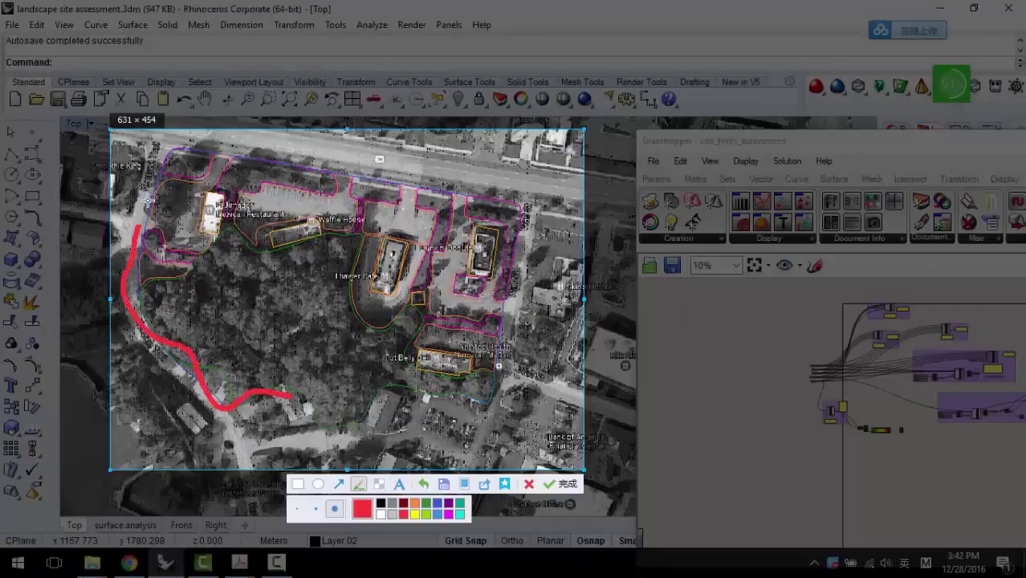
Step: Circle the site with a red annotation, dismiss it, and move Grasshopper up-left
mouse_move(138, 227)
left_mouse_down()
mouse_move(499, 189)
mouse_move(528, 265)
mouse_move(516, 353)
mouse_move(442, 384)
mouse_move(290, 410)
left_mouse_up()
left_click(560, 484)
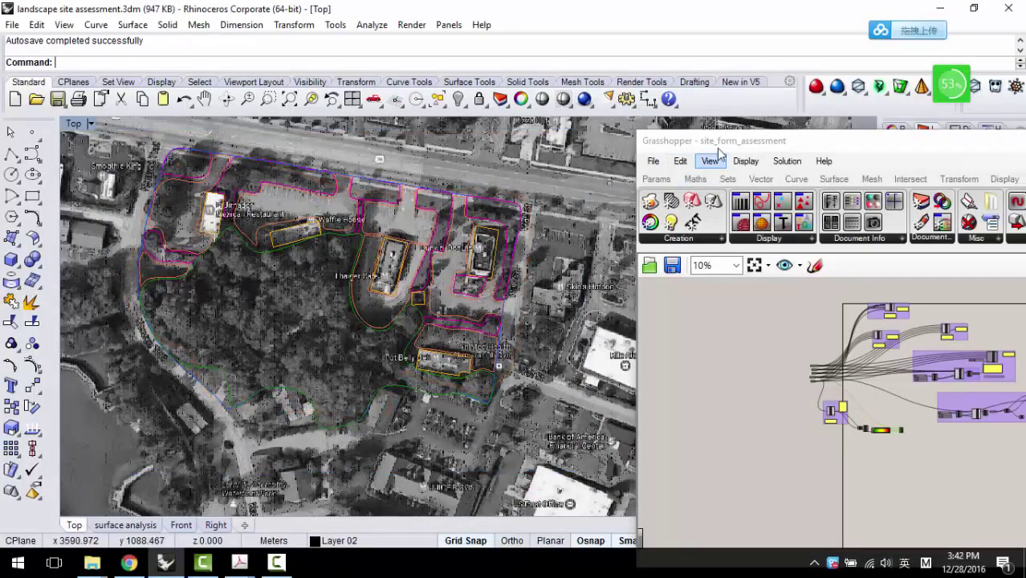
left_click_drag(721, 155, 482, 66)
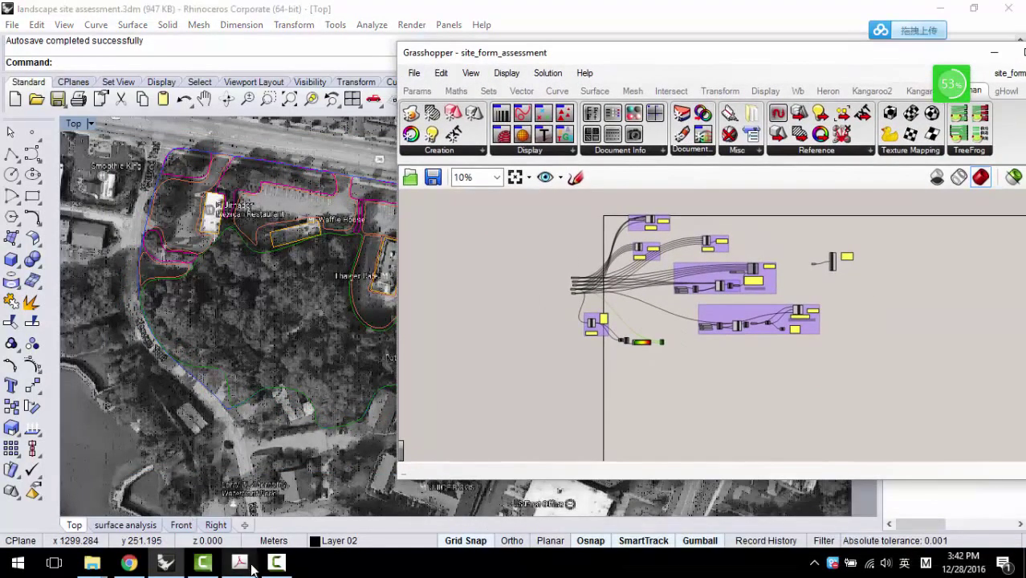
mouse_move(251, 569)
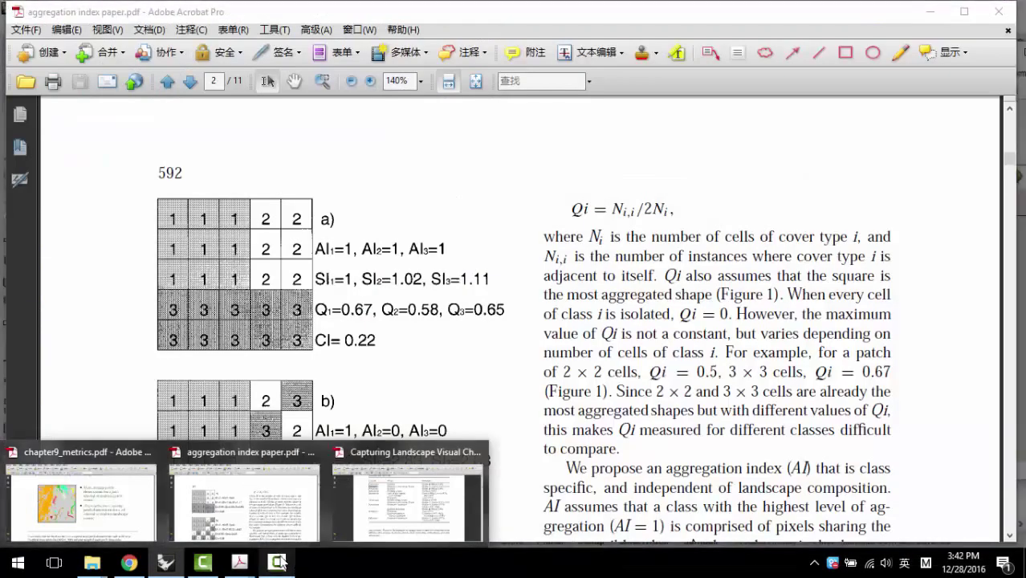
Step: Scroll the assessment plan past Diversity, Edge density and Hix to the Aggregation index table
mouse_move(282, 569)
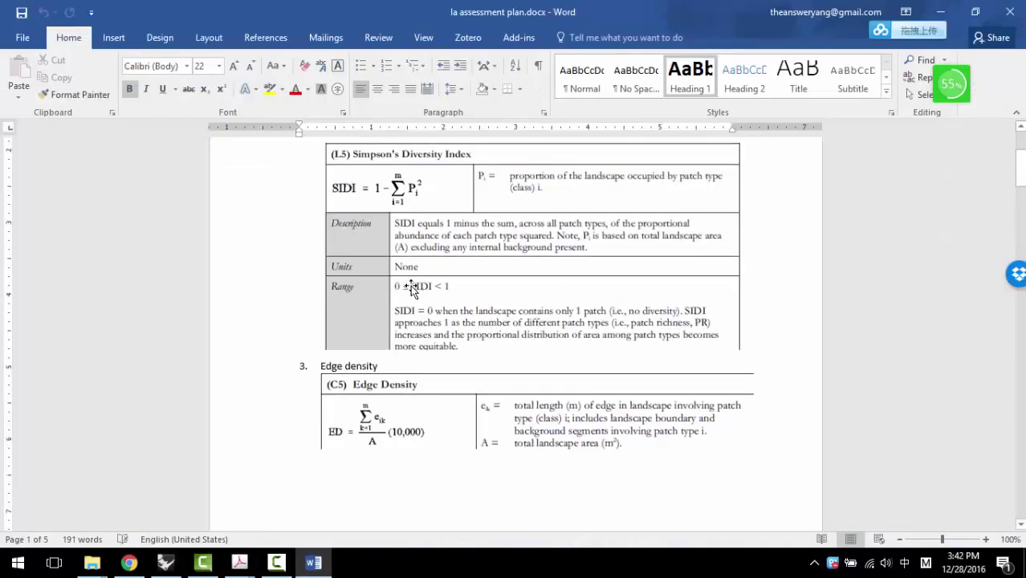
scroll(412, 289, "up", 1)
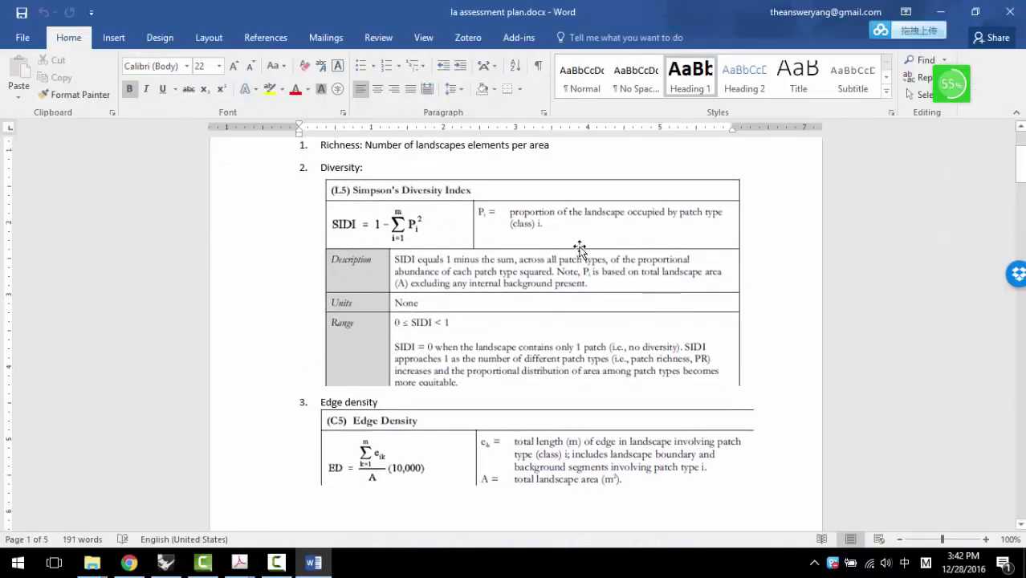
scroll(573, 255, "down", 3)
scroll(513, 237, "up", 3)
scroll(470, 295, "down", 7)
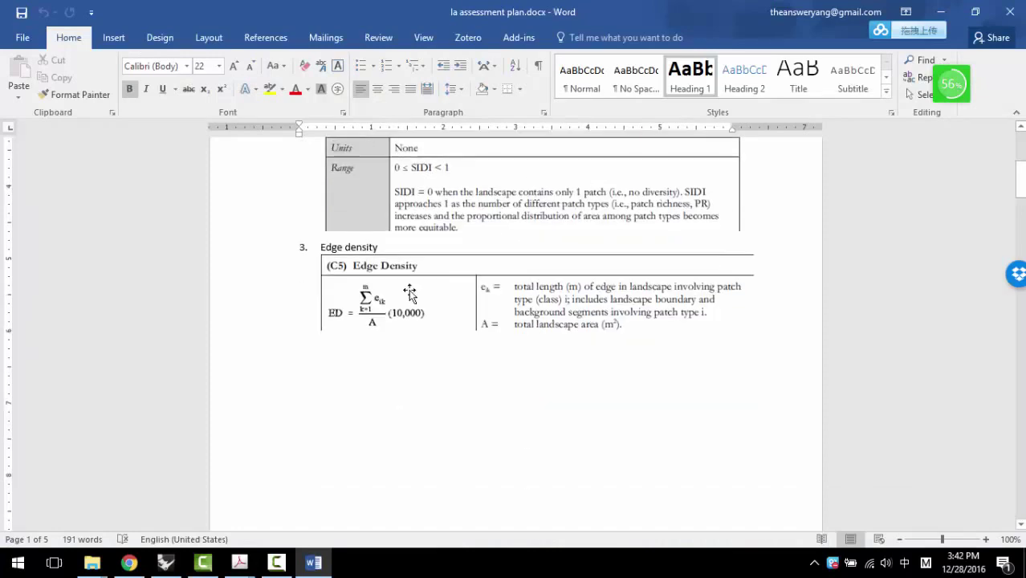
scroll(469, 295, "down", 10)
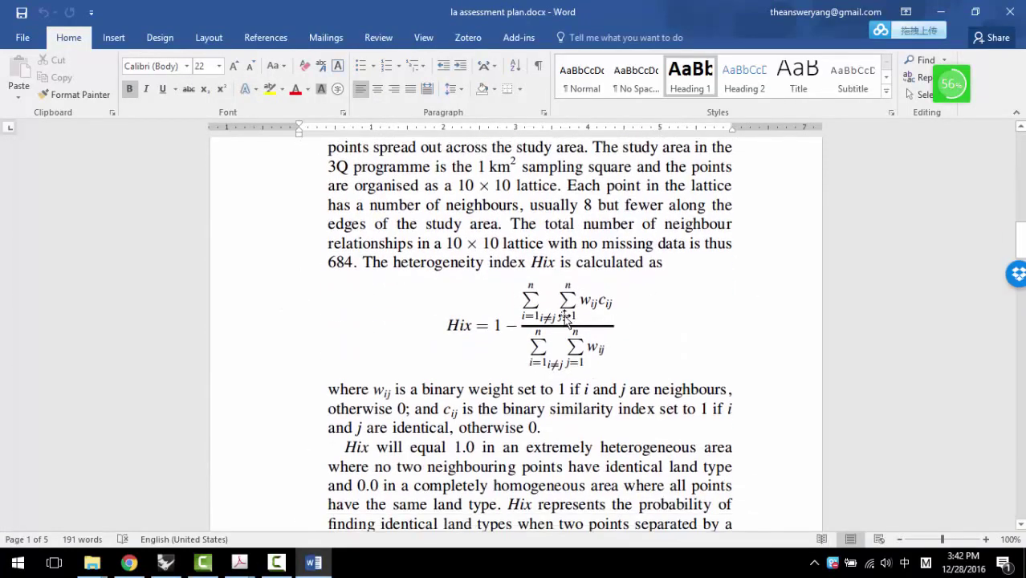
scroll(549, 314, "down", 7)
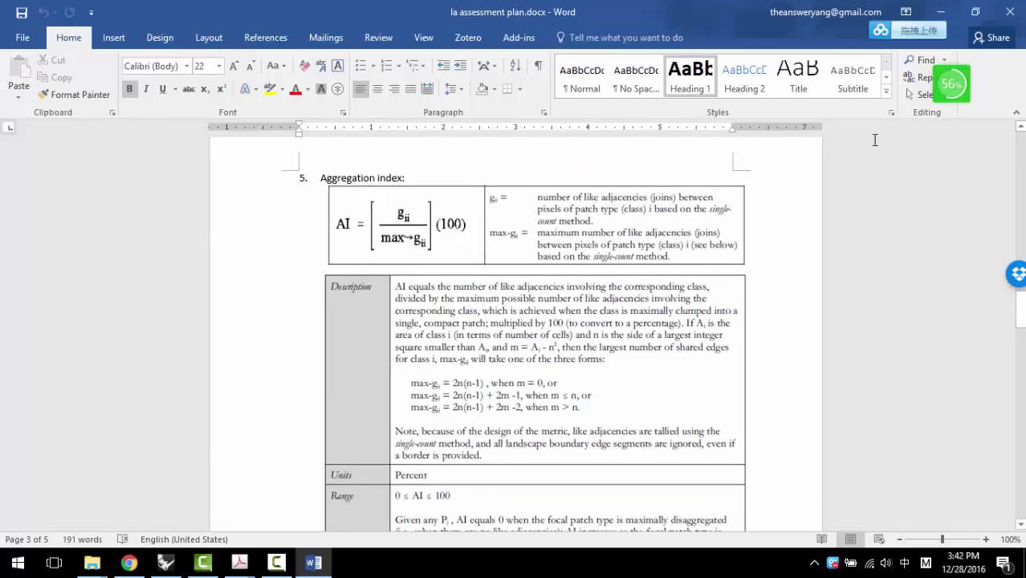
Step: Minimize Word and select the Richness output panel reading 0.09714
left_click(941, 11)
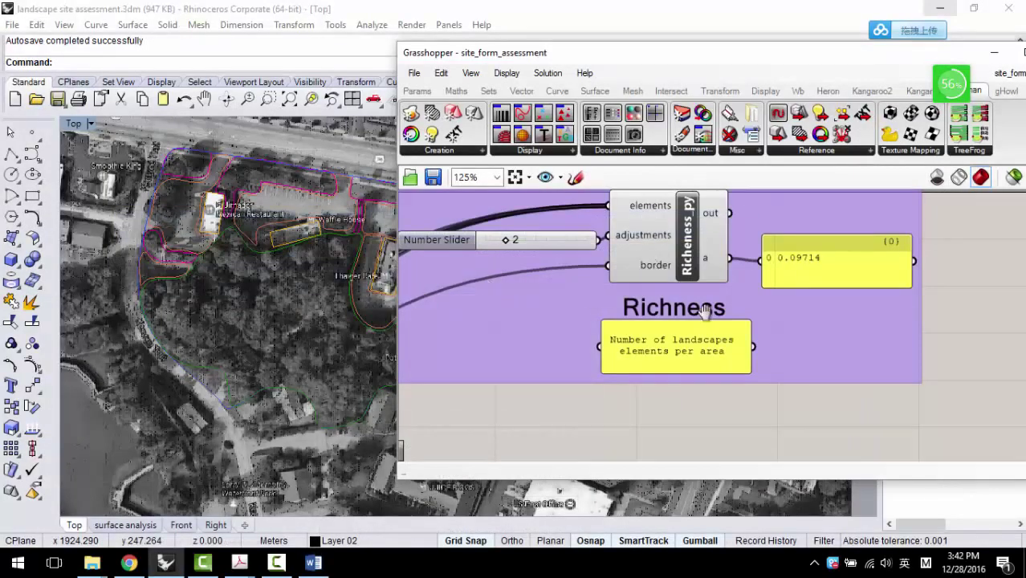
scroll(727, 332, "down", 5)
scroll(752, 277, "up", 4)
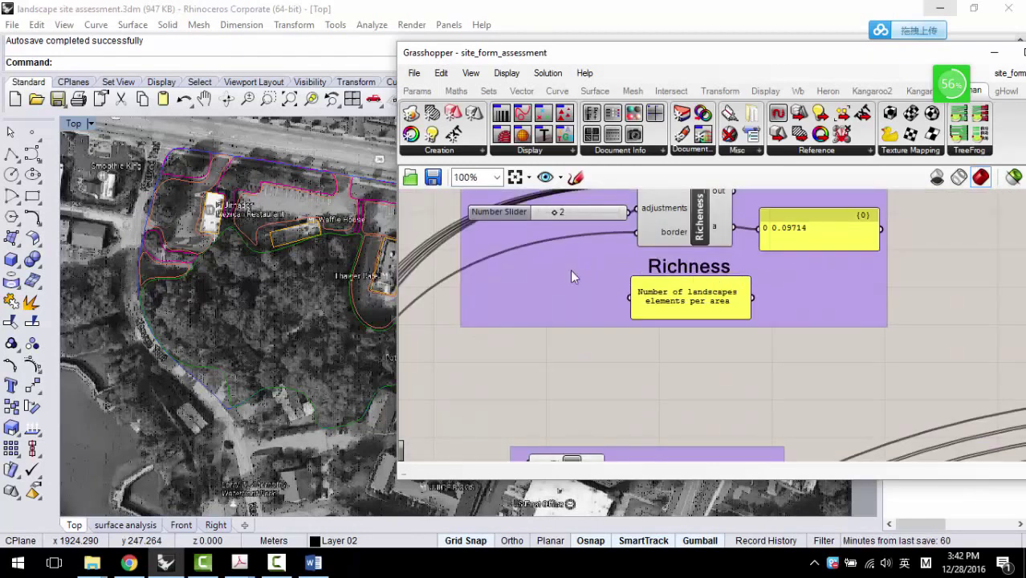
scroll(281, 320, "down", 4)
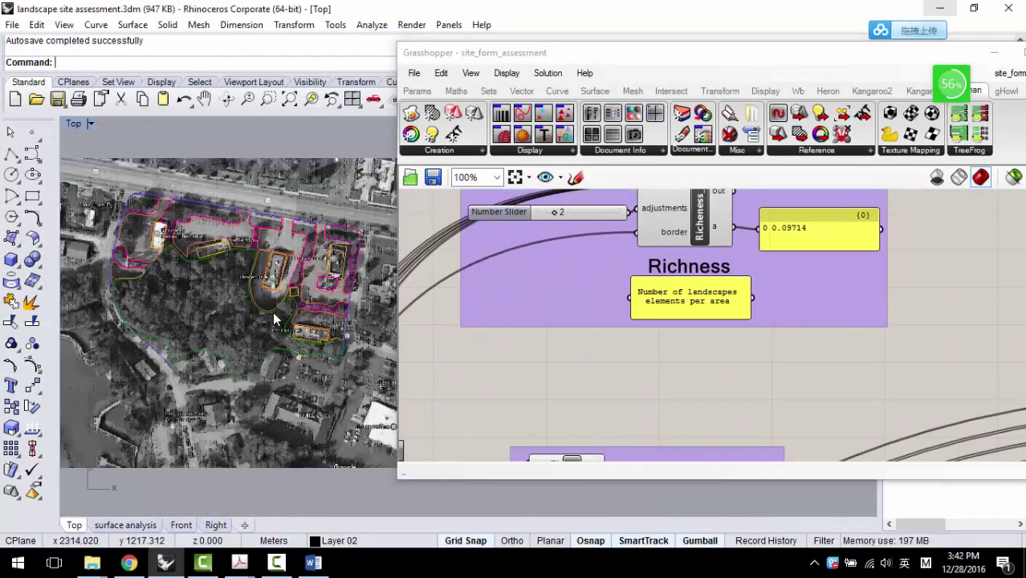
right_click_drag(629, 255, 647, 267)
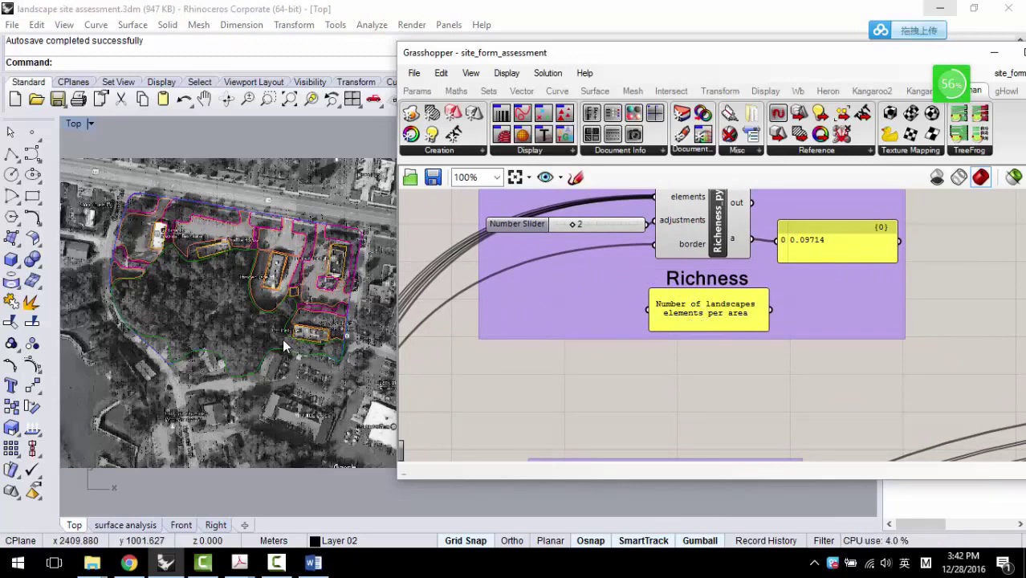
right_click_drag(782, 266, 780, 254)
scroll(779, 254, "up", 4)
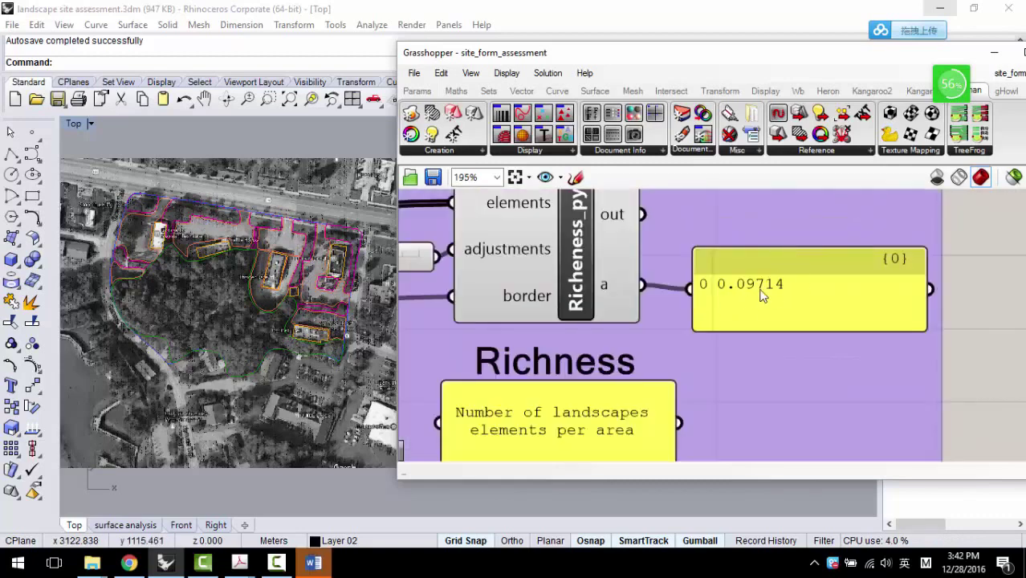
left_click(757, 294)
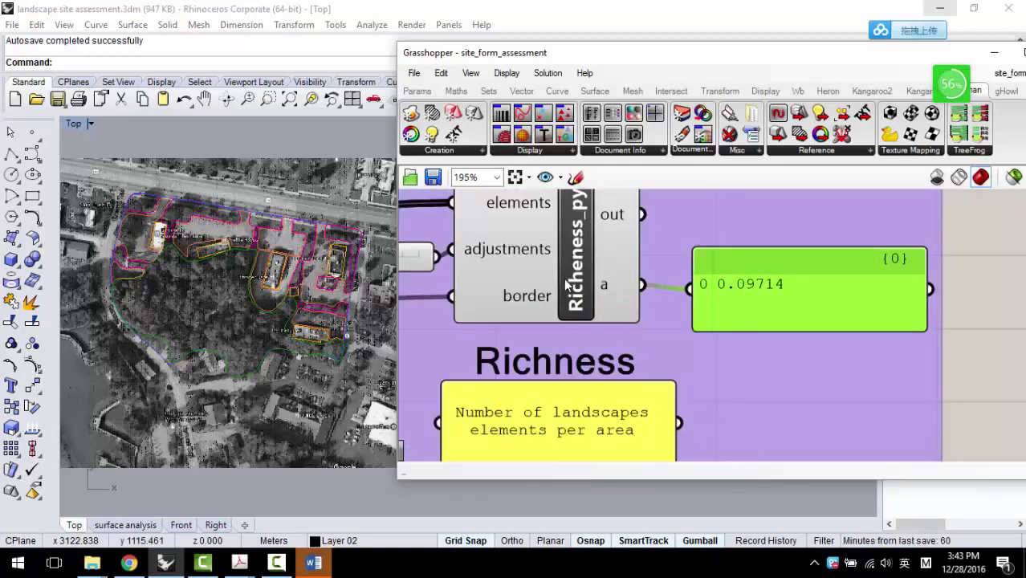
Step: Zoom the canvas over to the Diversity group reading 0.722807
scroll(257, 273, "up", 3)
scroll(258, 273, "down", 5)
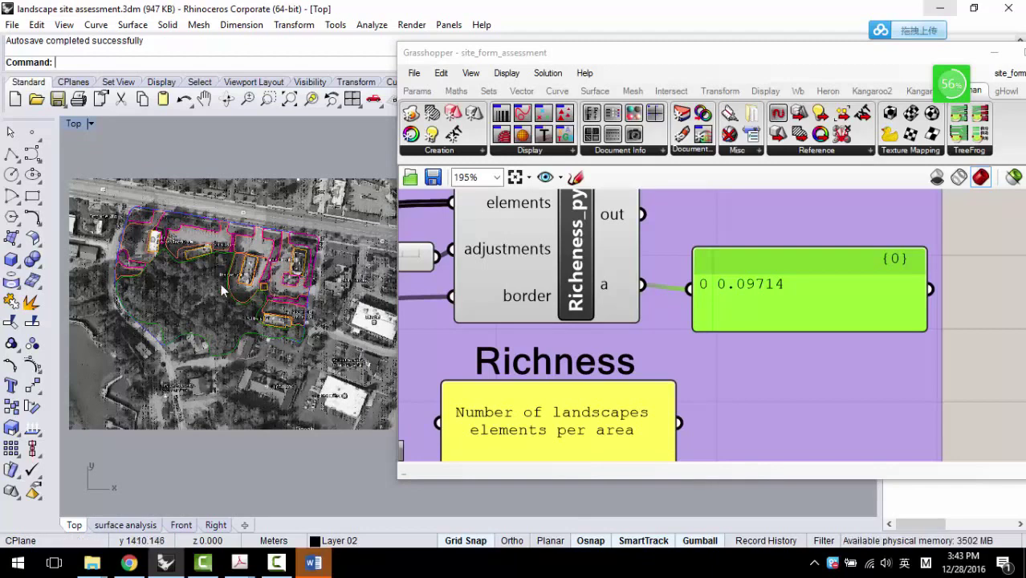
scroll(612, 227, "down", 4)
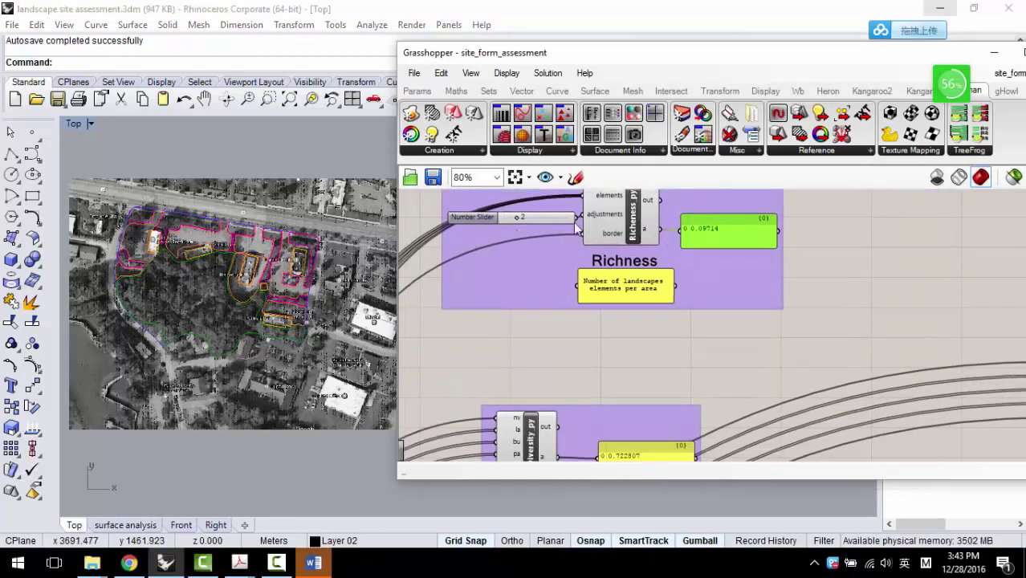
scroll(638, 299, "up", 2)
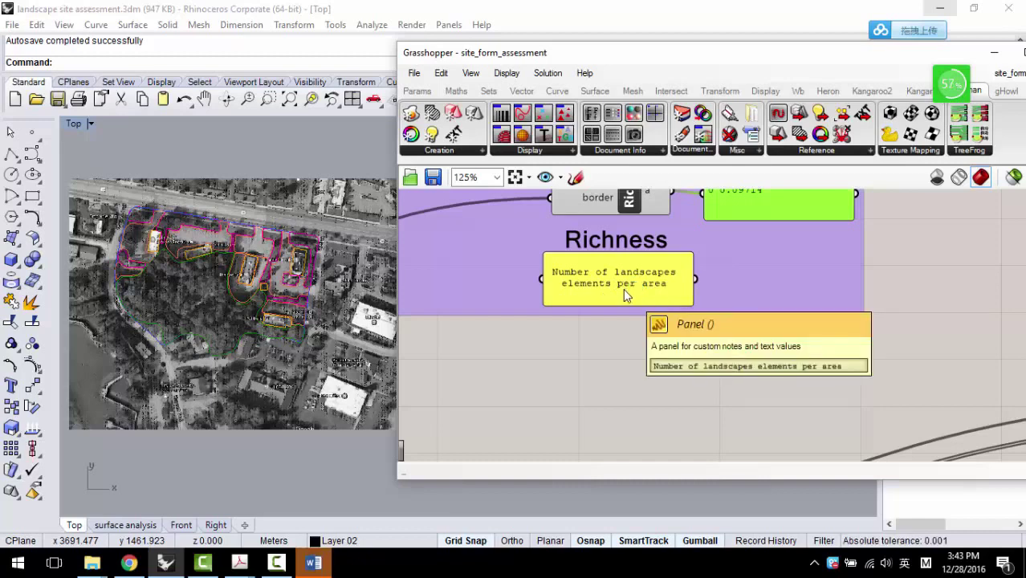
scroll(564, 317, "down", 4)
scroll(583, 254, "up", 3)
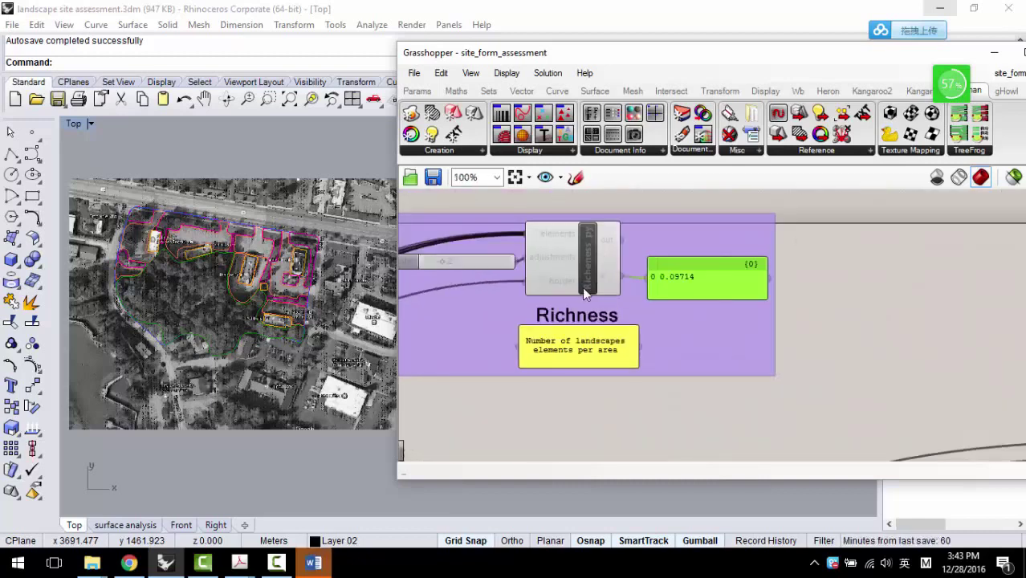
scroll(677, 226, "down", 3)
scroll(665, 299, "up", 2)
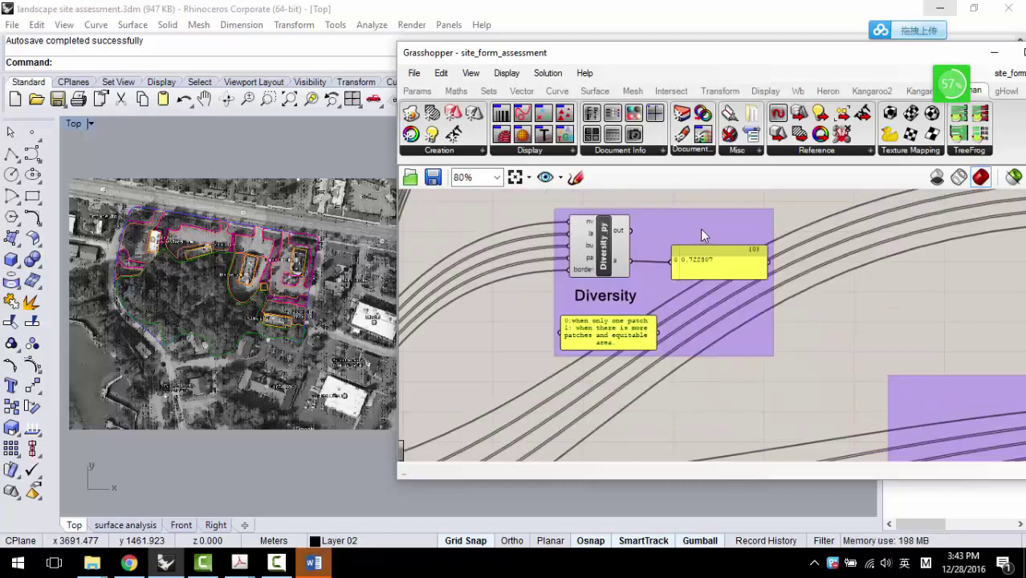
Step: Shift the Diversity group slightly up-left and consult Word's Simpson's Diversity Index table
left_click_drag(698, 228, 674, 219)
key("alt+Tab")
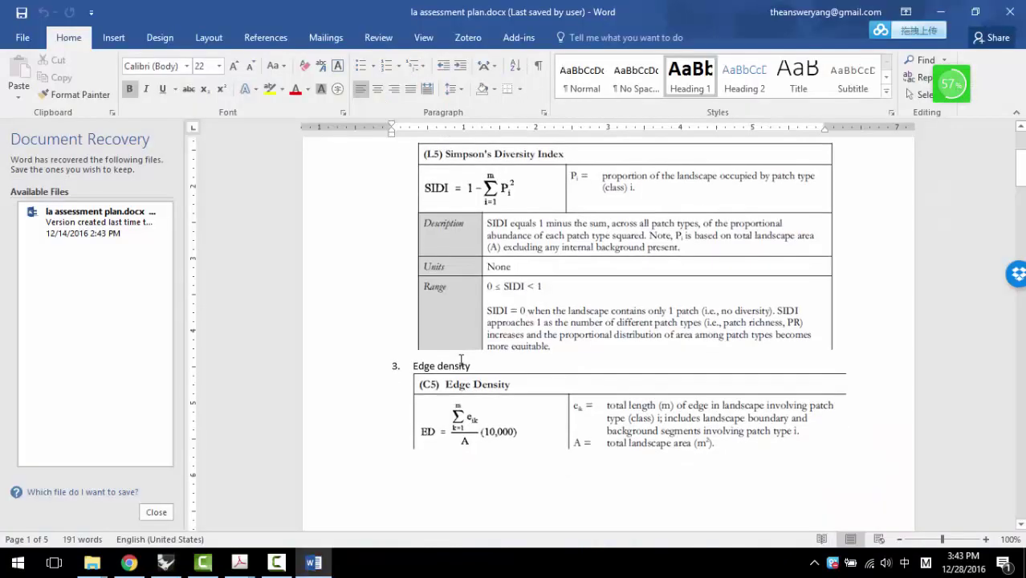
scroll(459, 367, "up", 1)
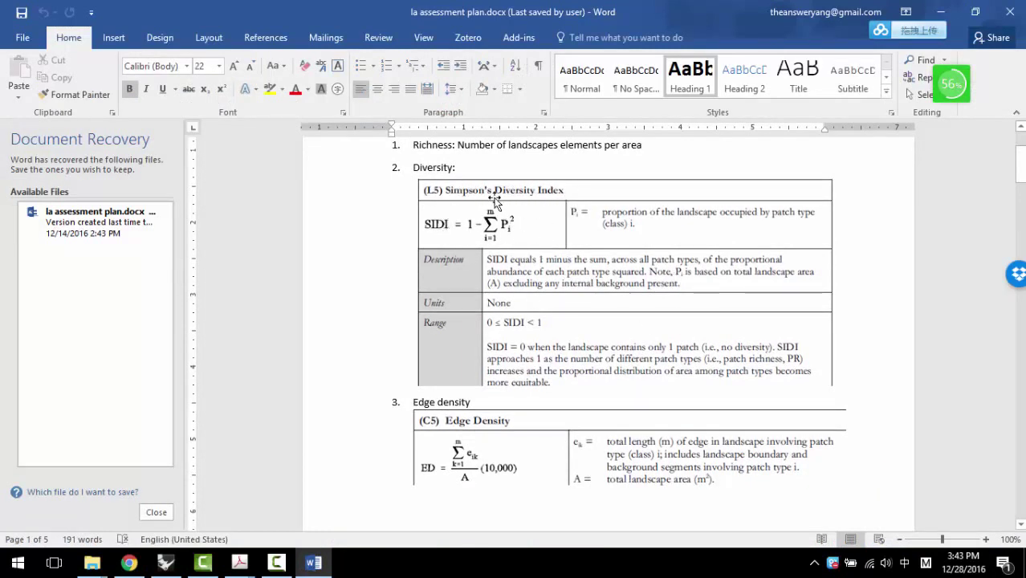
Step: Minimize Word and pan the canvas around the Diversity group
left_click(948, 12)
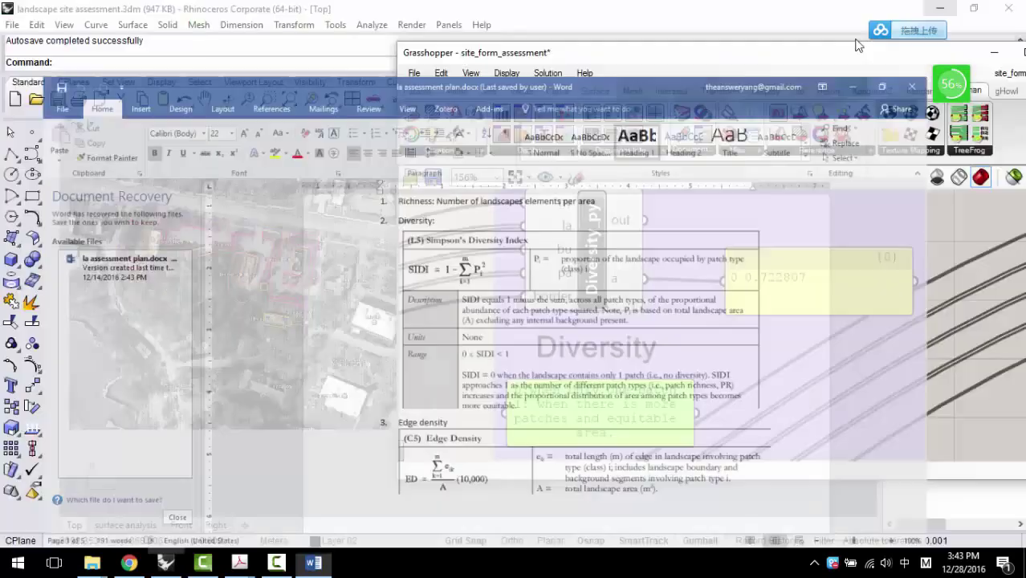
right_click_drag(542, 403, 600, 345)
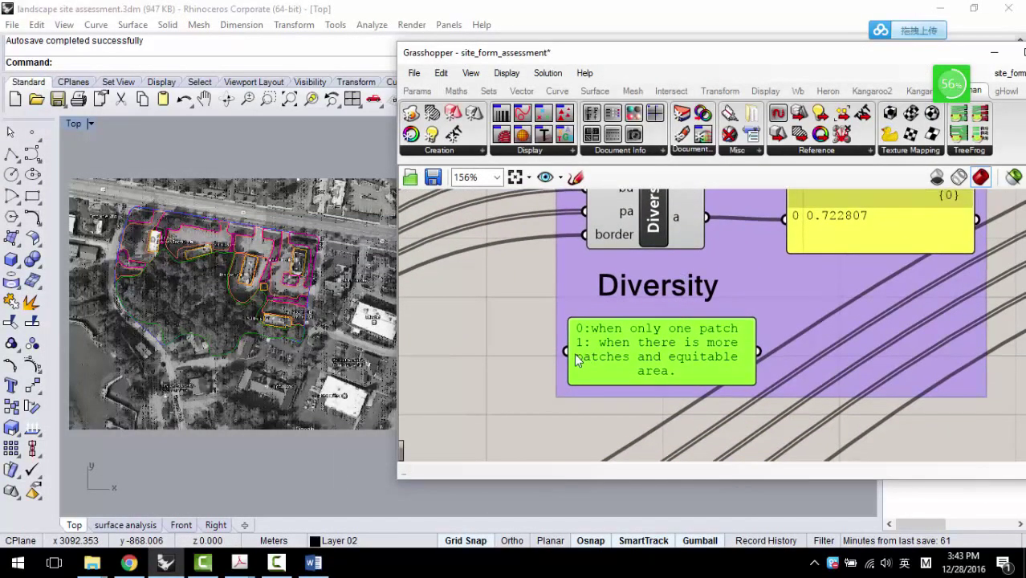
scroll(574, 353, "down", 3)
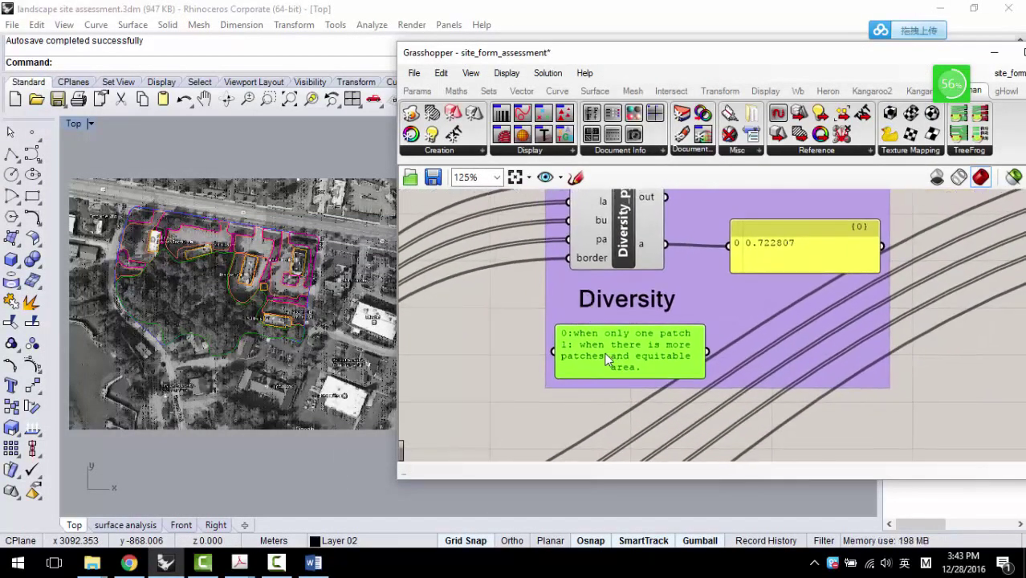
scroll(145, 217, "up", 2)
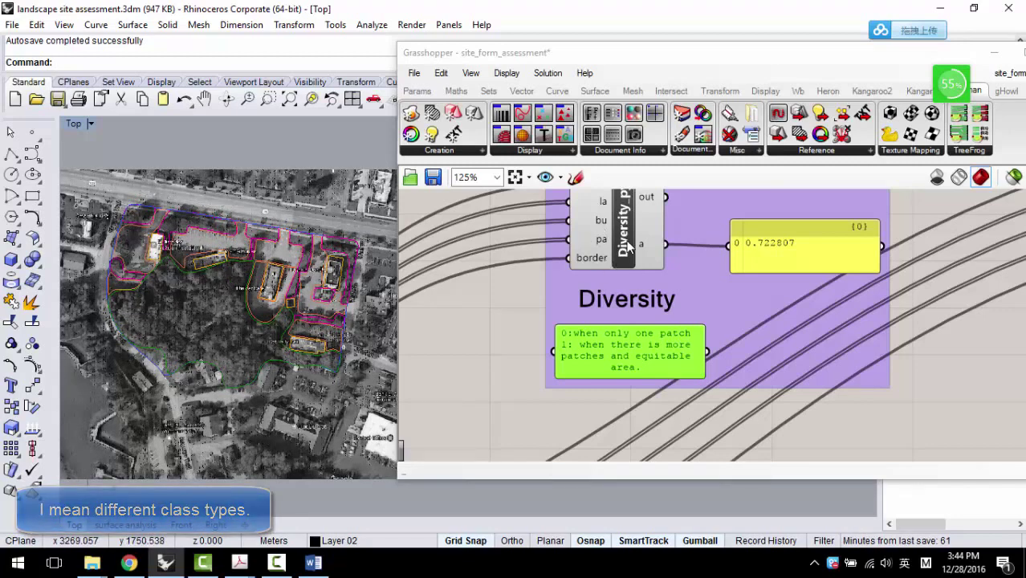
right_click_drag(628, 246, 615, 268)
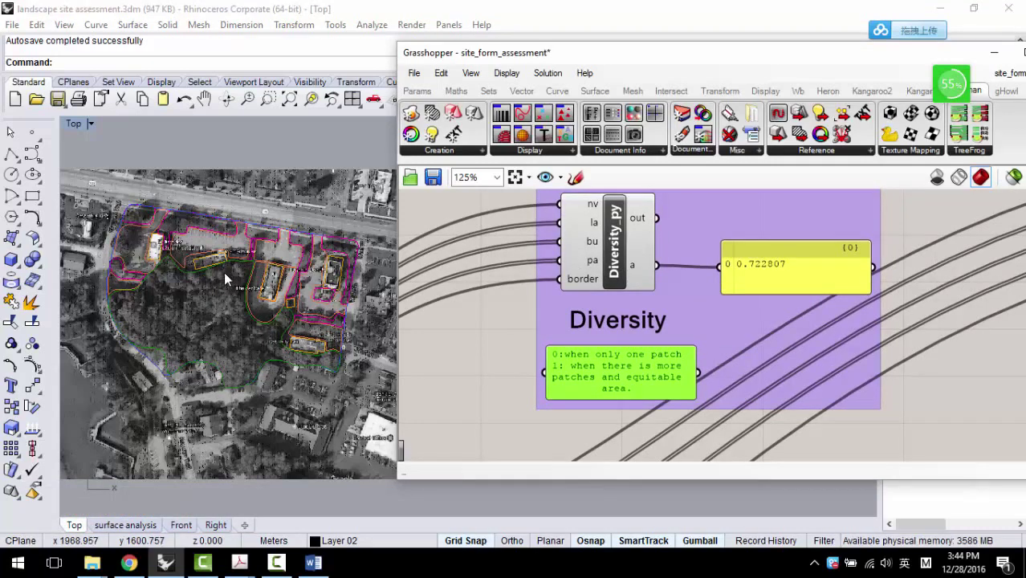
Step: Check the Word assessment plan, then return to Rhino and Grasshopper
scroll(623, 264, "down", 8)
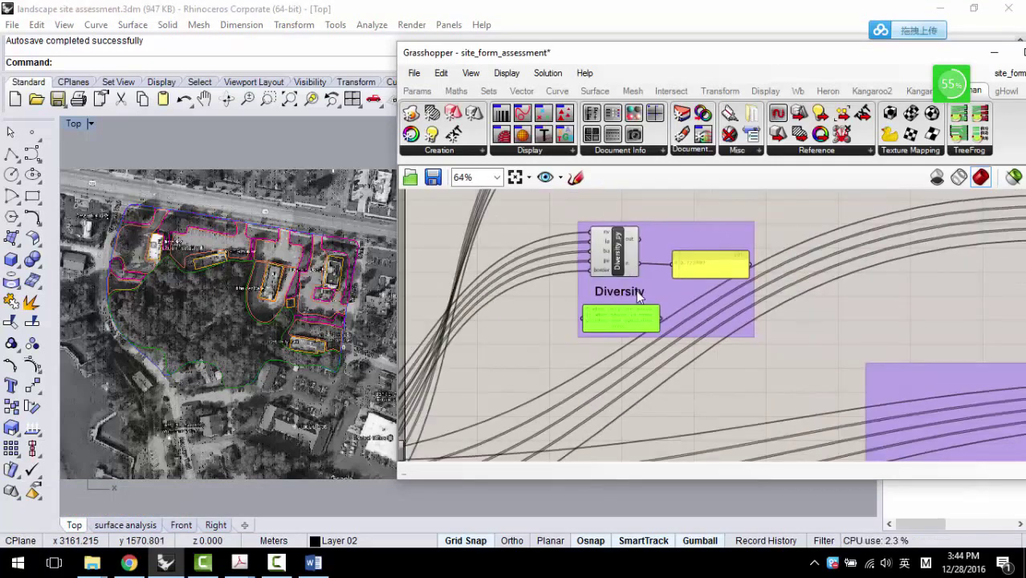
scroll(705, 325, "up", 6)
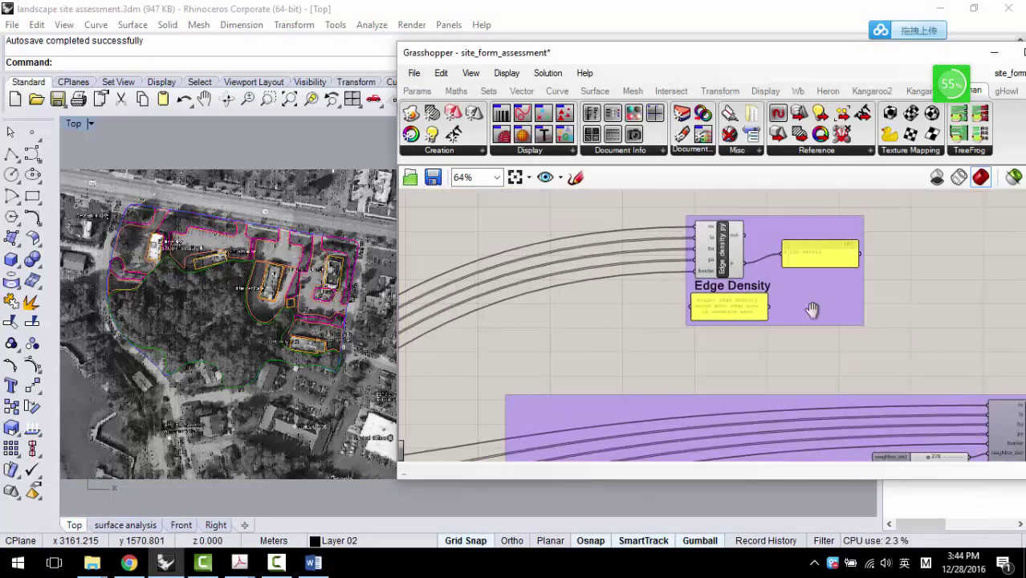
scroll(673, 295, "up", 1)
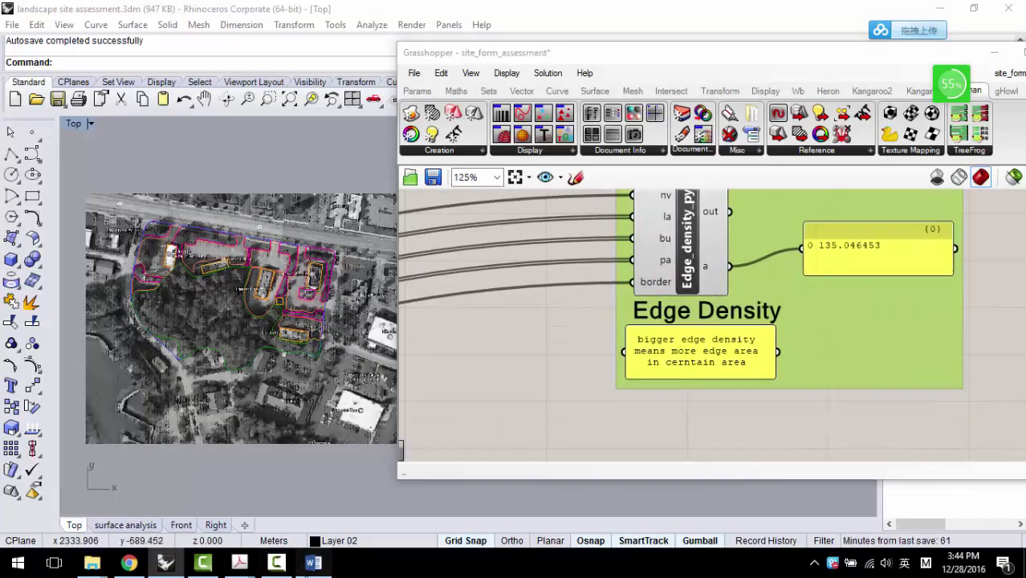
left_click(314, 563)
scroll(513, 321, "down", 2)
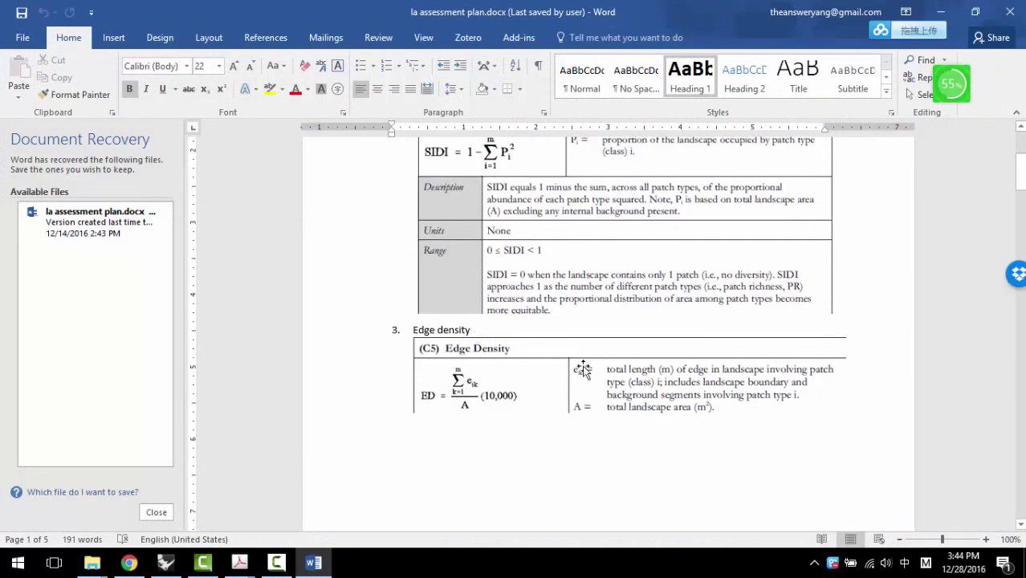
key("alt+Tab")
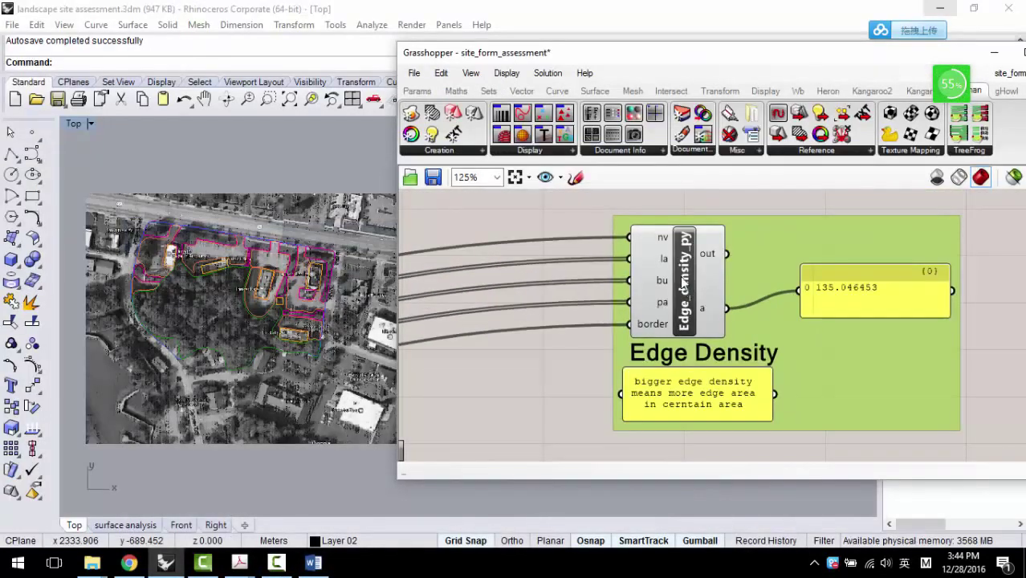
Step: Read the Edge_density_py script's code and close the editor
double_click(684, 285)
scroll(407, 235, "down", 4)
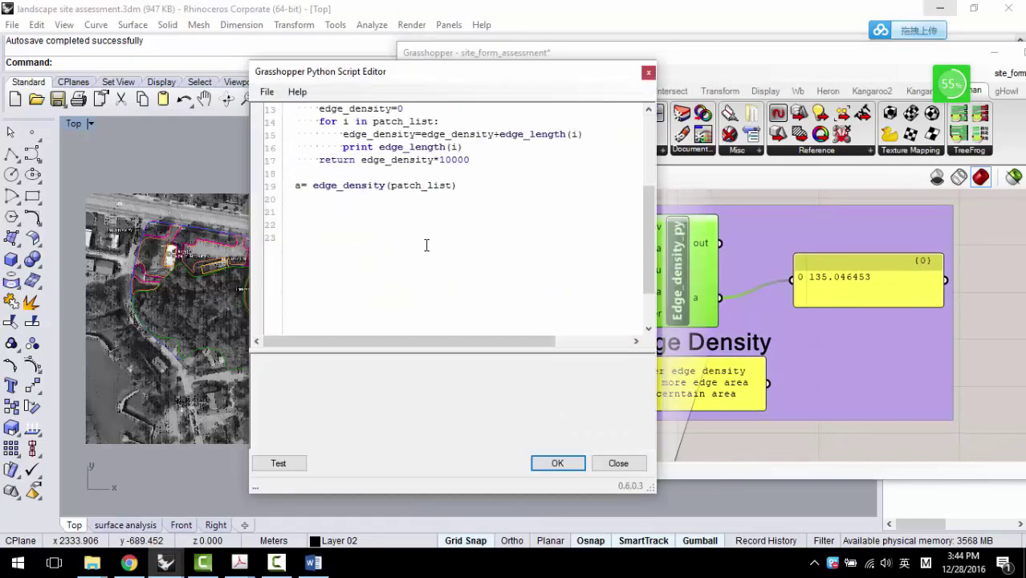
scroll(406, 235, "up", 3)
left_click(648, 73)
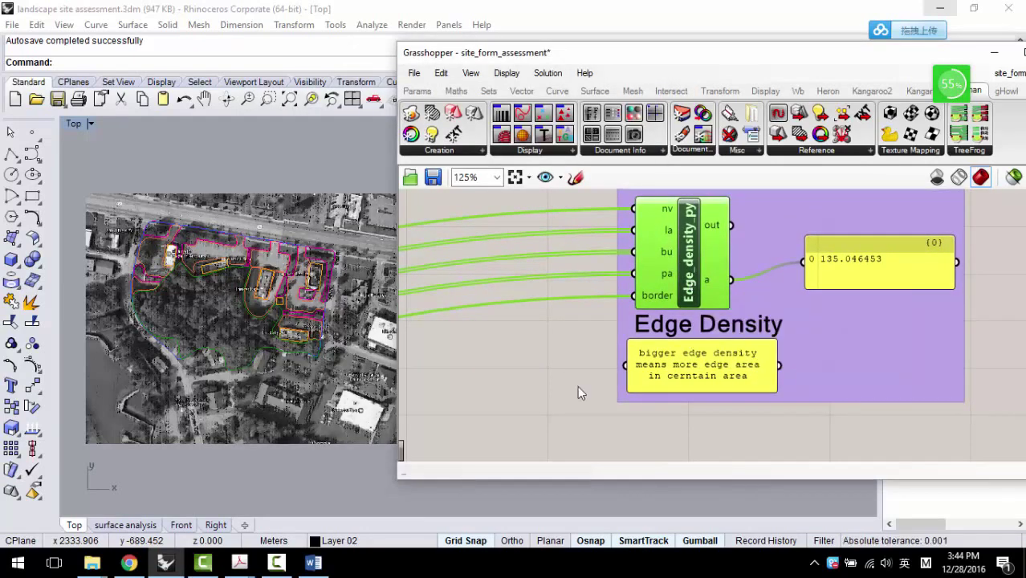
Step: Zoom the Rhino Top viewport into the site around Thaiger Cafe
right_click_drag(556, 373, 553, 367)
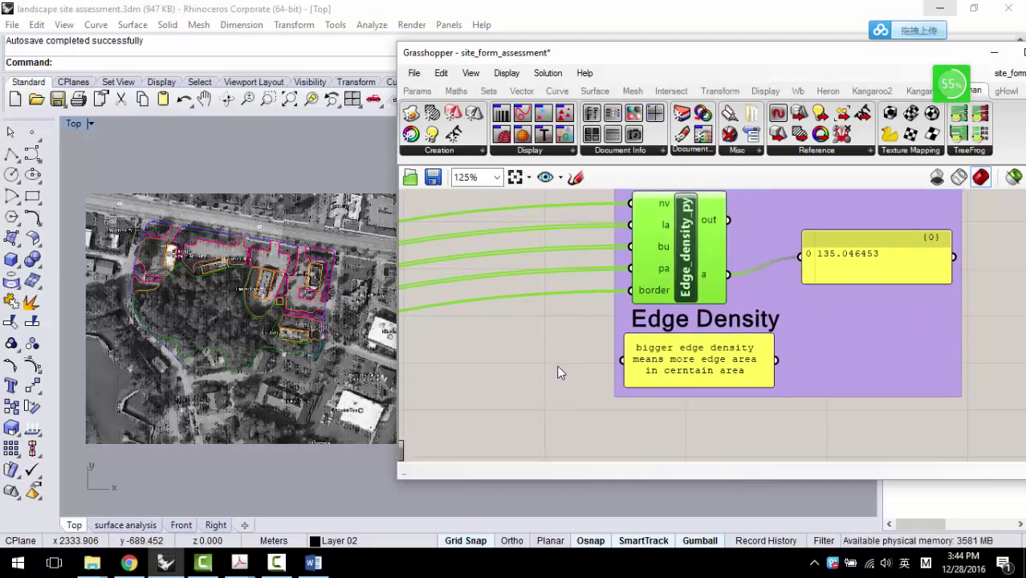
scroll(289, 324, "up", 3)
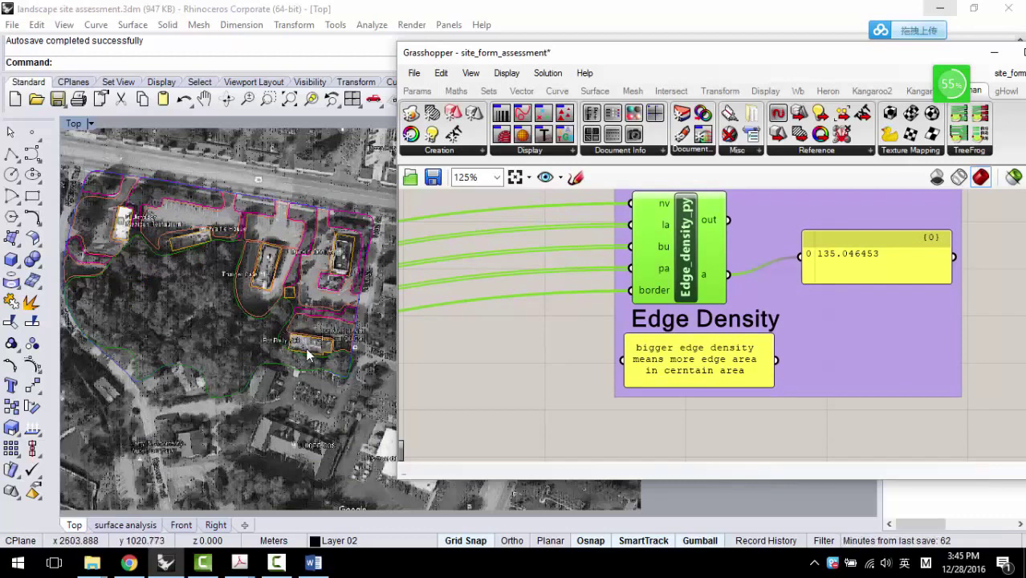
scroll(257, 321, "up", 3)
scroll(320, 241, "up", 3)
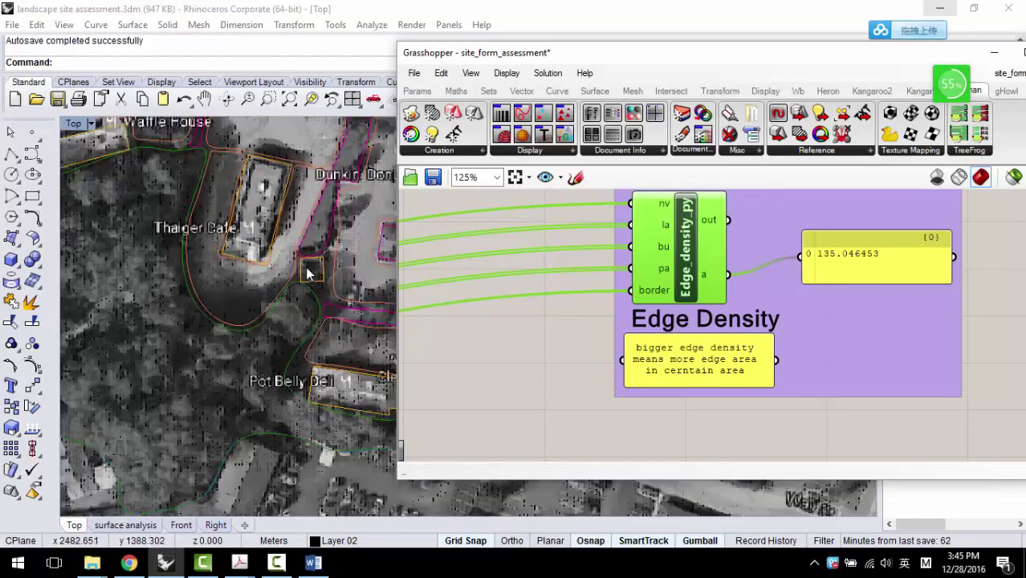
scroll(314, 258, "down", 3)
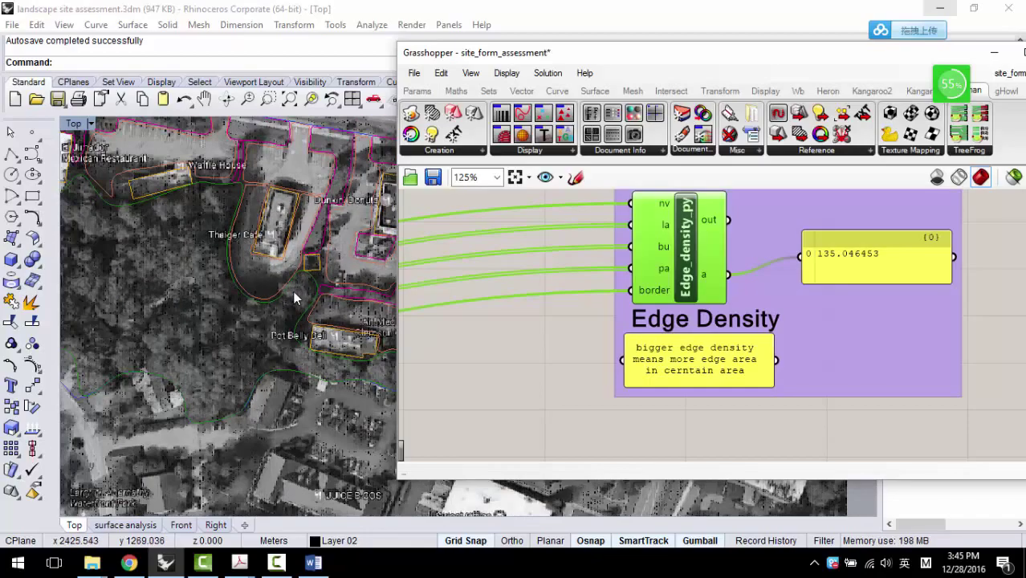
key("ctrl+alt+a")
left_click_drag(124, 166, 367, 440)
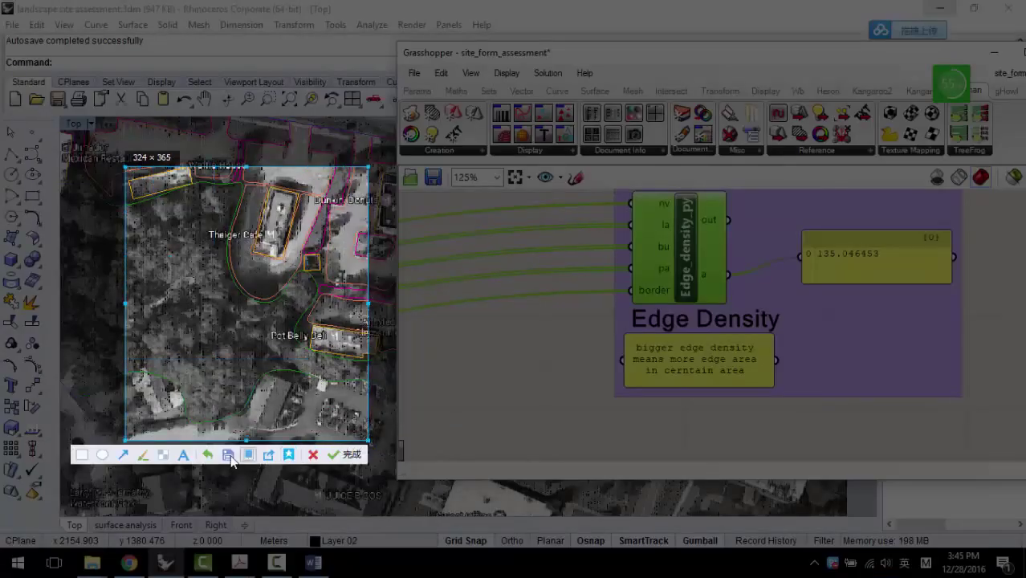
left_click(144, 456)
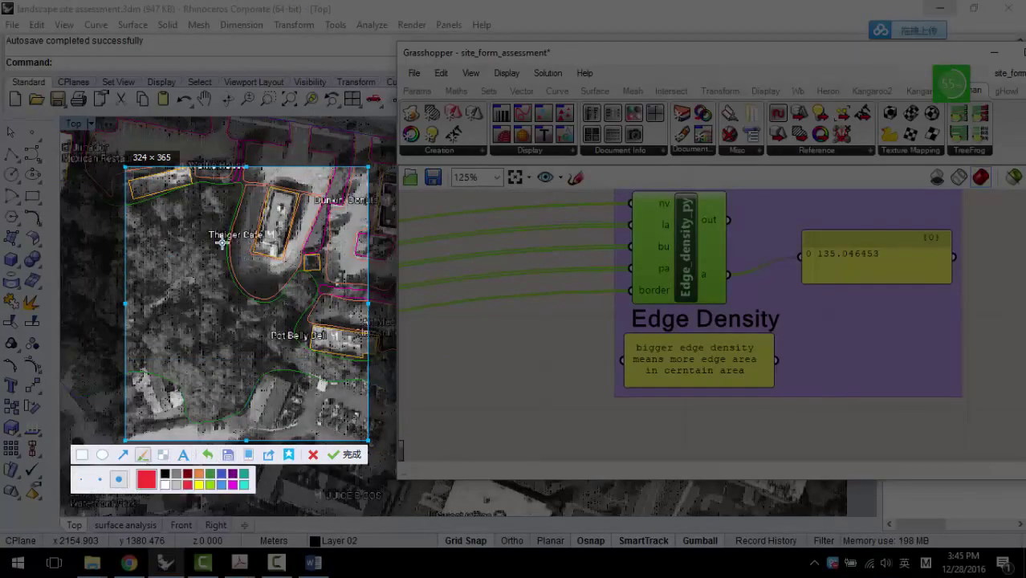
mouse_move(242, 194)
left_mouse_down()
mouse_move(225, 244)
mouse_move(231, 276)
mouse_move(270, 306)
left_mouse_up()
left_click(251, 268)
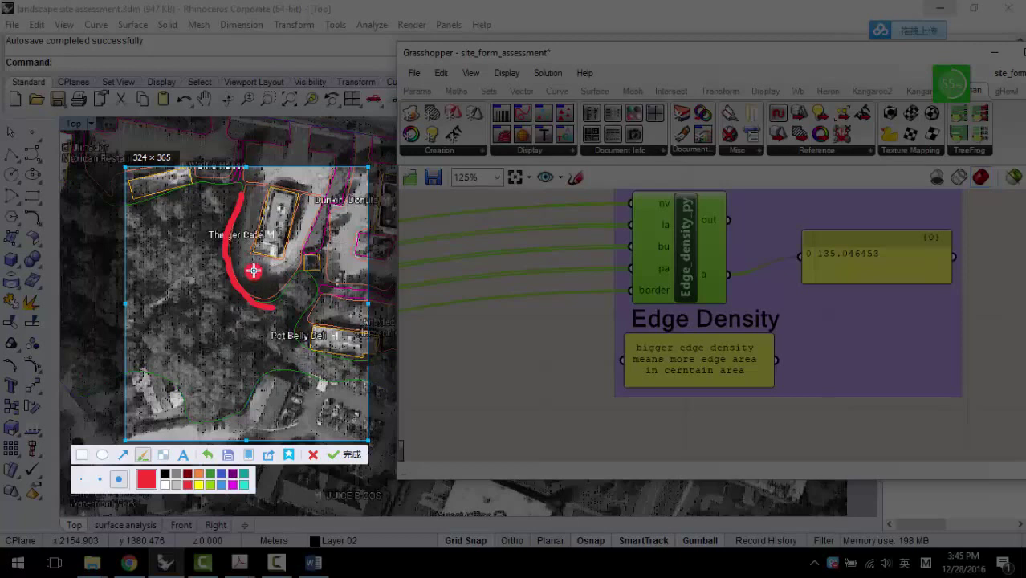
left_click_drag(222, 291, 193, 313)
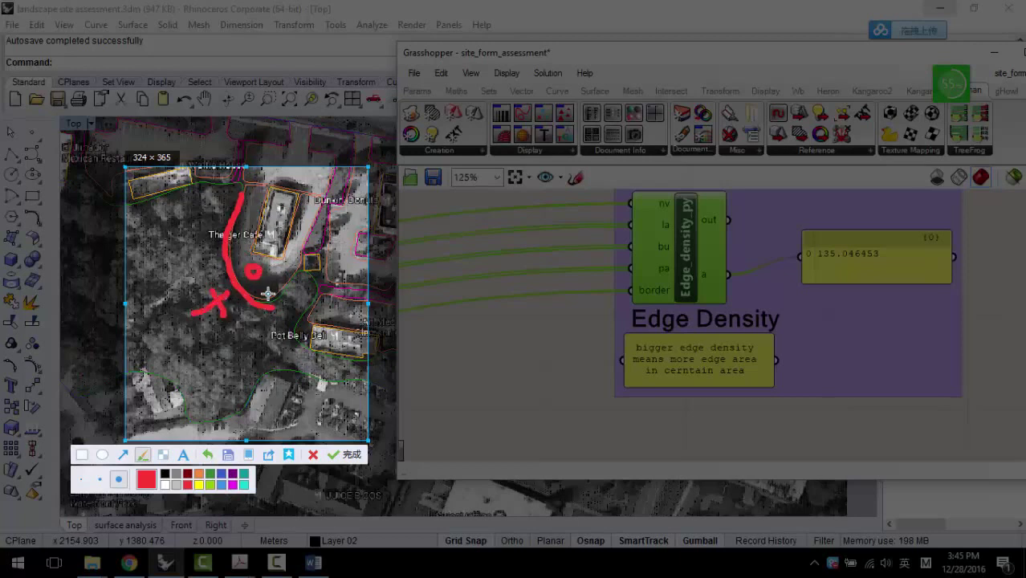
mouse_move(262, 185)
left_mouse_down()
mouse_move(311, 196)
mouse_move(248, 201)
left_mouse_up()
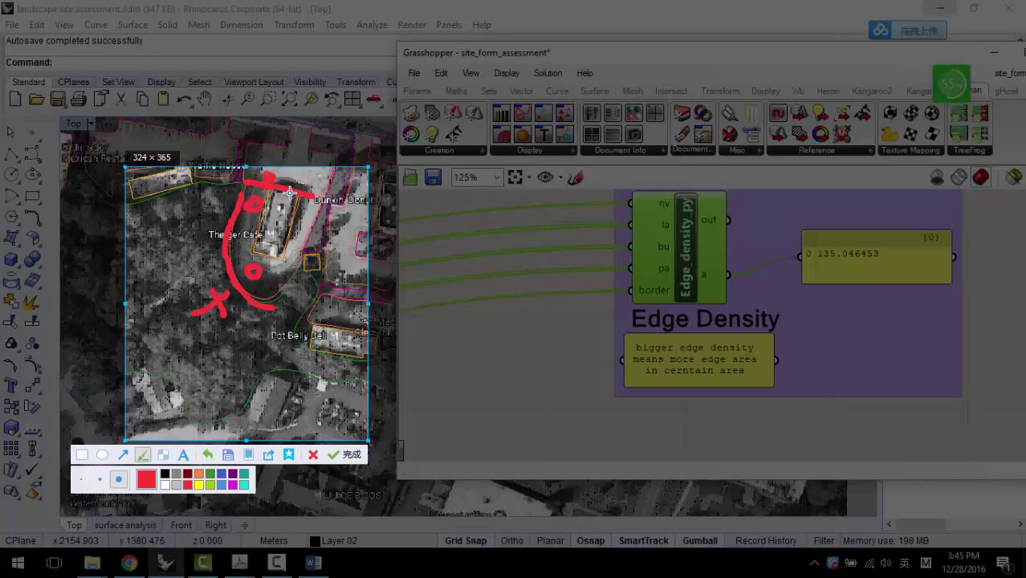
key("Escape")
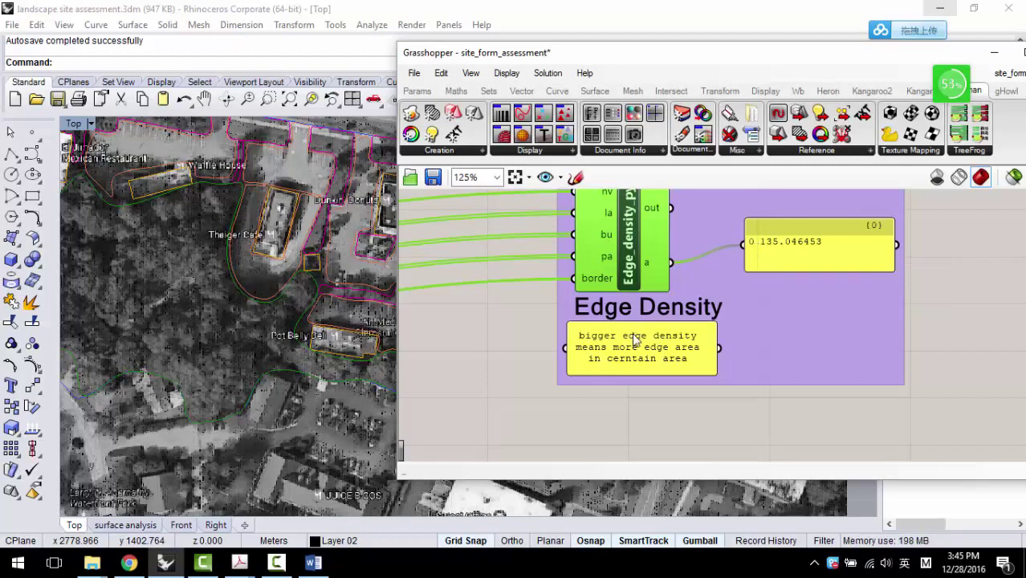
Step: Zoom and pan the canvas to the heterogeneity group showing 0.363441
scroll(643, 377, "down", 5)
right_click_drag(653, 415, 677, 287)
scroll(770, 292, "down", 1)
scroll(815, 304, "down", 3)
scroll(812, 303, "up", 4)
scroll(723, 302, "up", 1)
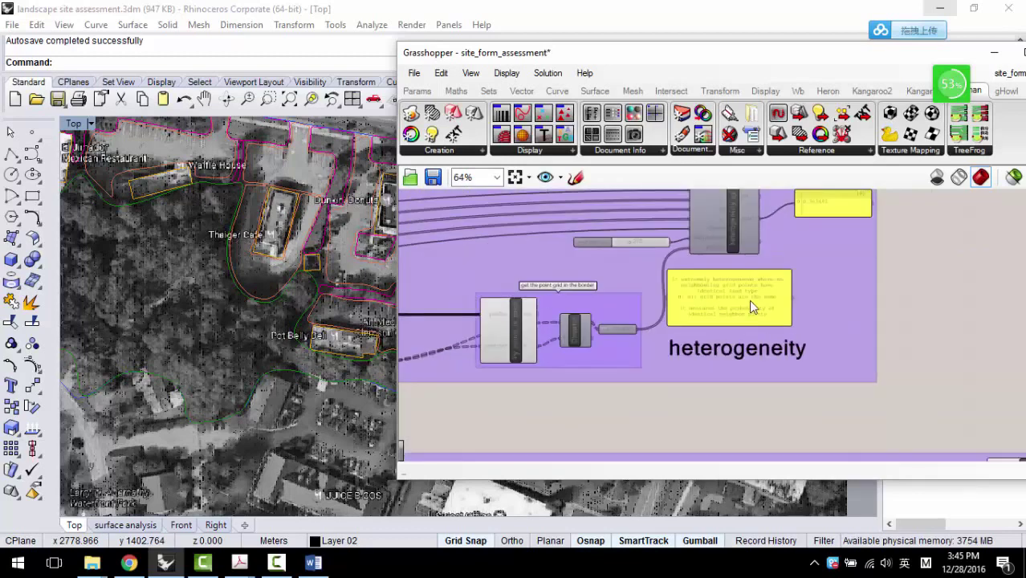
scroll(721, 308, "up", 1)
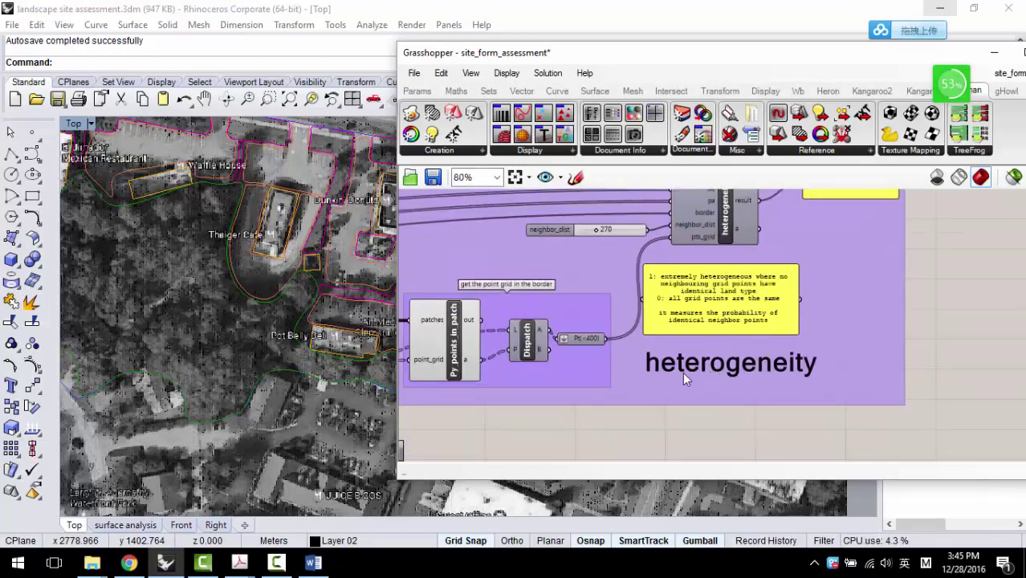
scroll(714, 325, "up", 1)
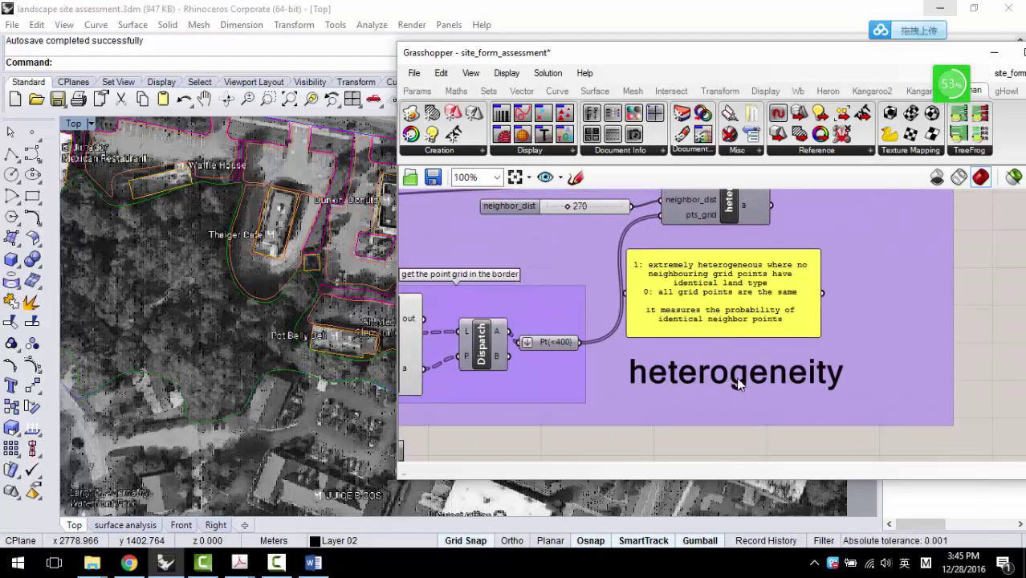
scroll(717, 373, "down", 5)
scroll(623, 345, "up", 1)
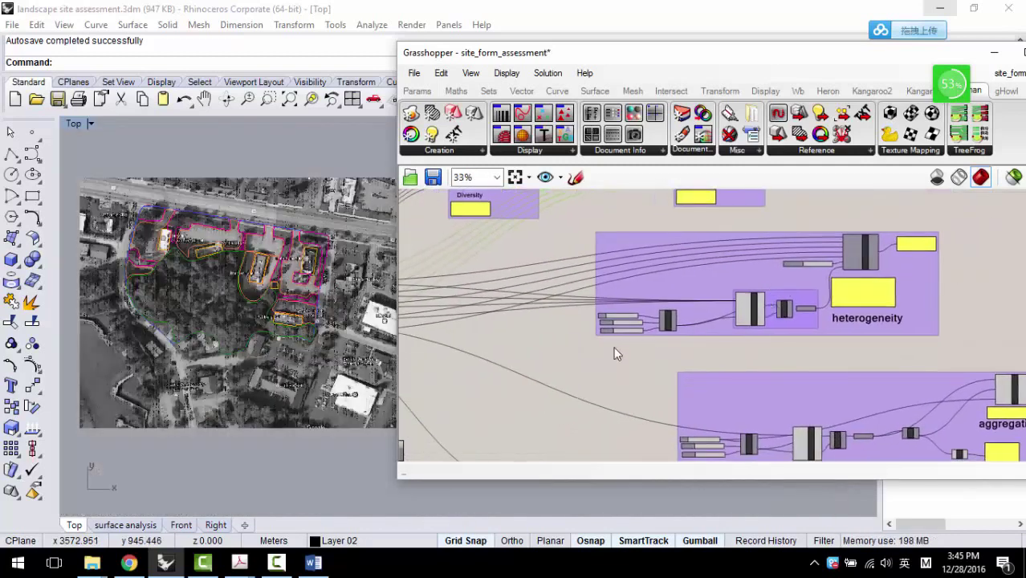
Step: Bring the point-grid group into view to preview the site's grid points in Rhino
right_click_drag(622, 344, 940, 281)
scroll(941, 281, "up", 4)
scroll(233, 305, "up", 3)
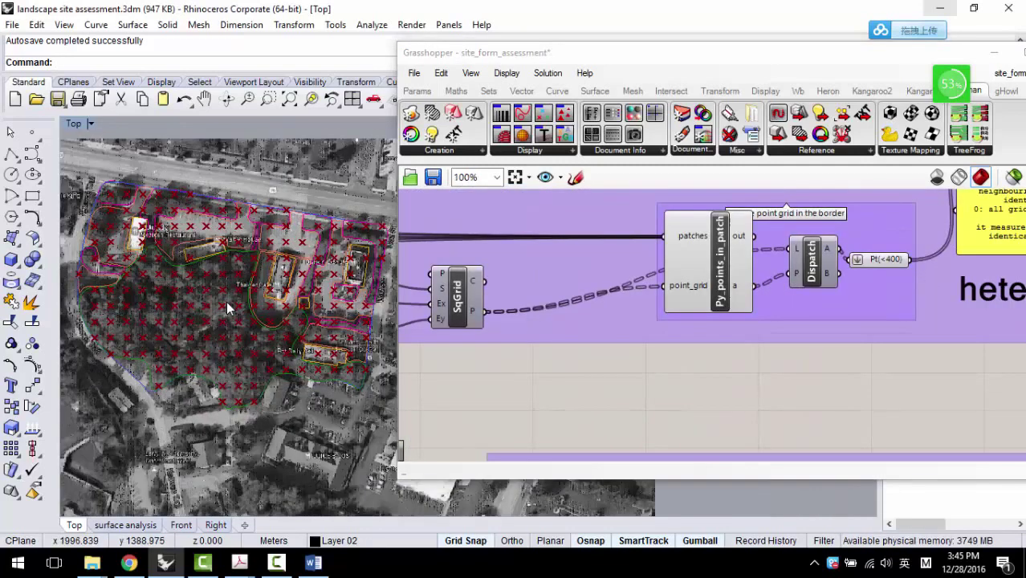
scroll(727, 323, "down", 3)
scroll(727, 322, "up", 3)
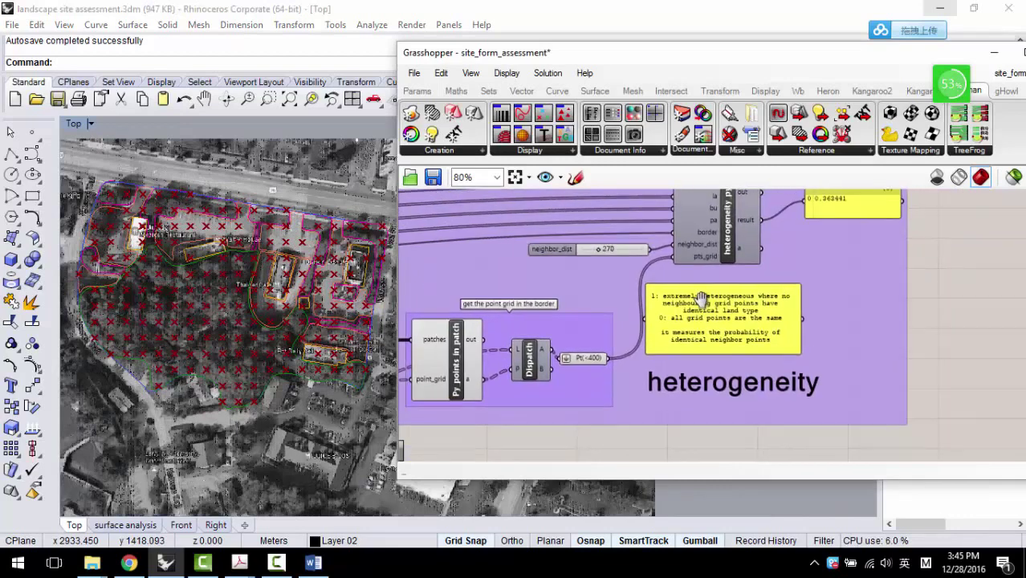
Step: Capture the gridded site and mark the spacing between neighbouring grid points in red
key("ctrl+alt+a")
left_click_drag(87, 175, 388, 461)
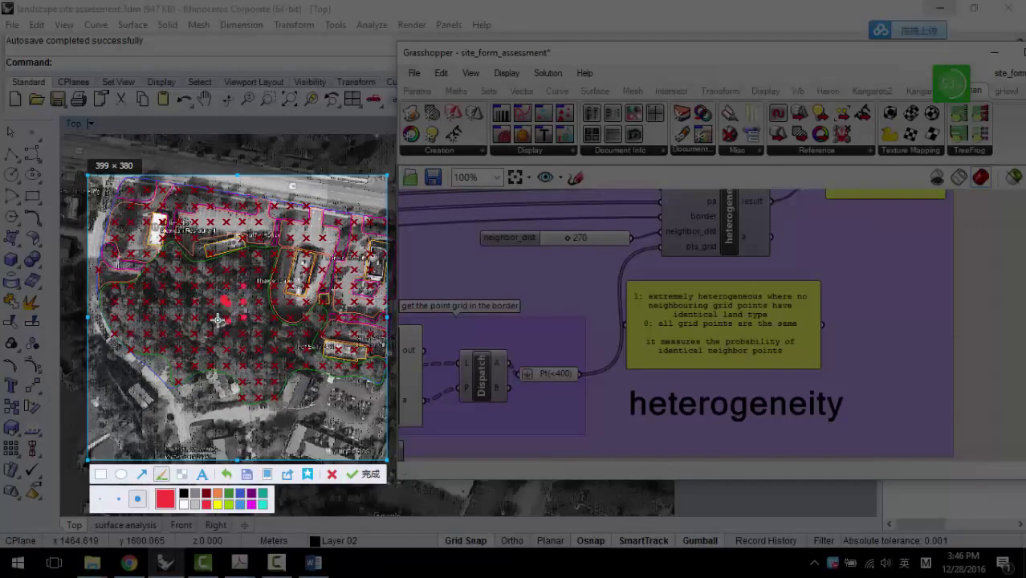
double_click(209, 295)
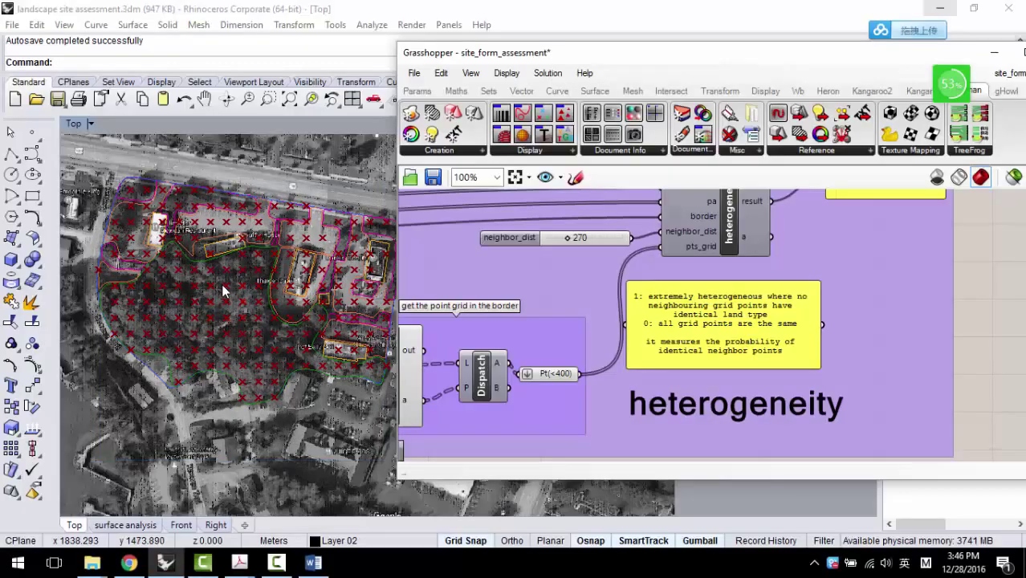
key("ctrl+alt+a")
left_click_drag(103, 176, 414, 396)
left_click(190, 411)
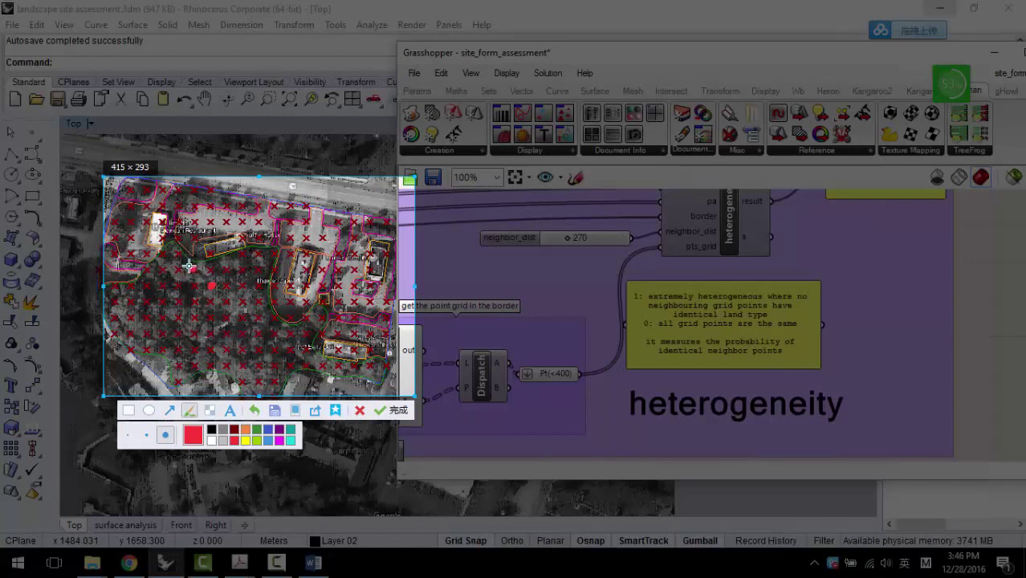
left_click_drag(207, 279, 212, 287)
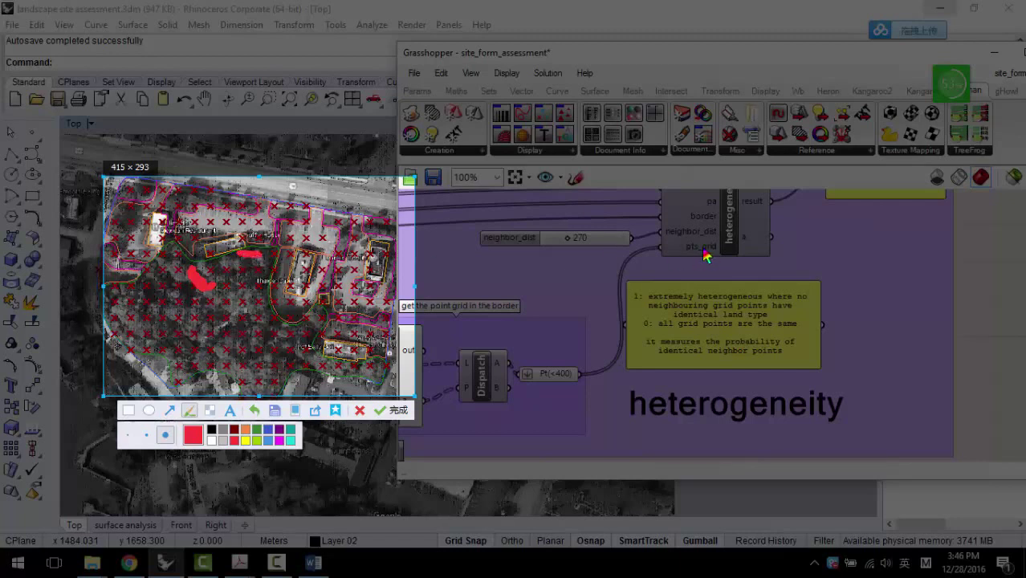
double_click(282, 259)
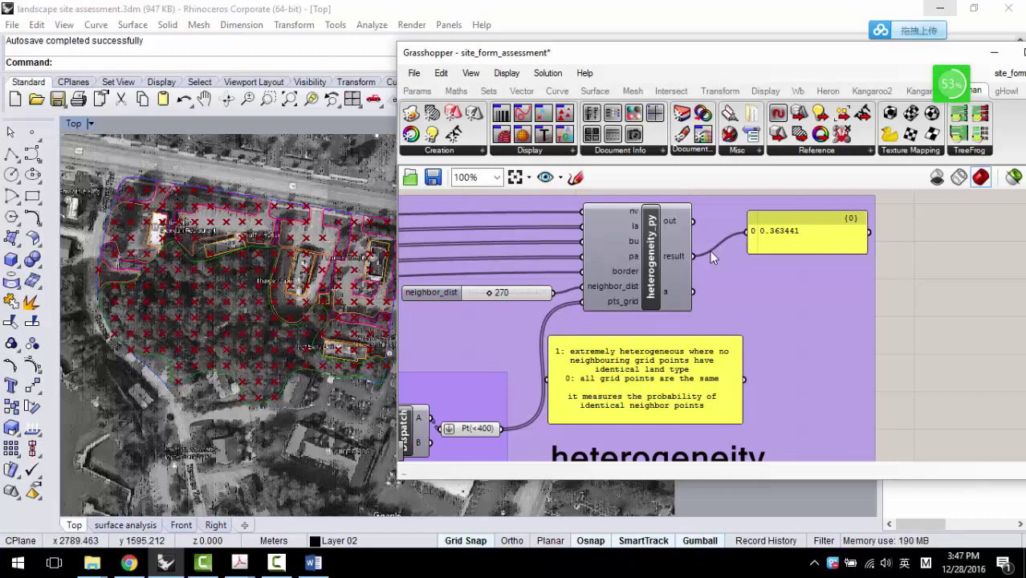
Step: Nudge the heterogeneity result panel down-right and zoom to the aggregation index group
left_click_drag(793, 231, 806, 246)
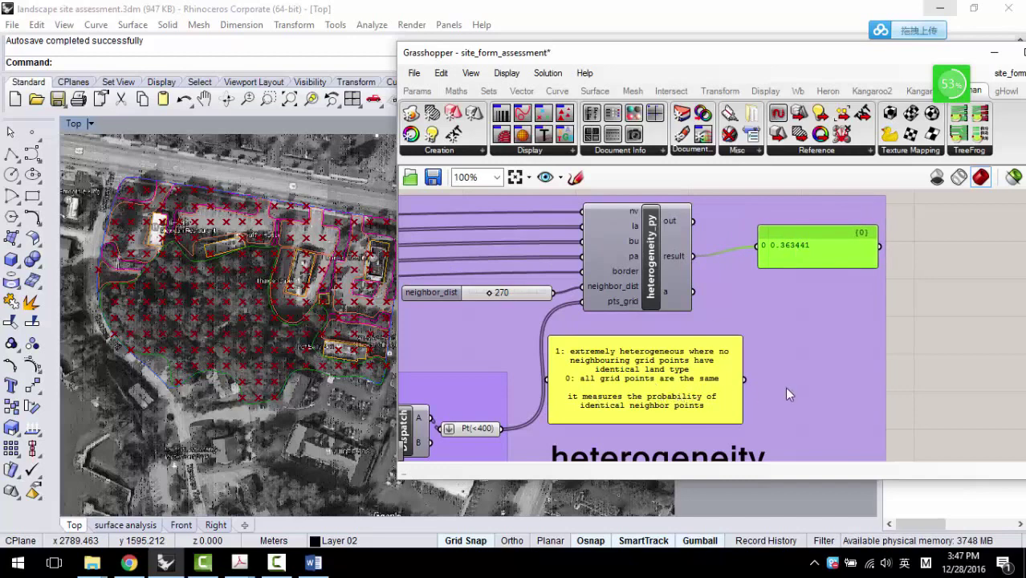
scroll(594, 366, "up", 1)
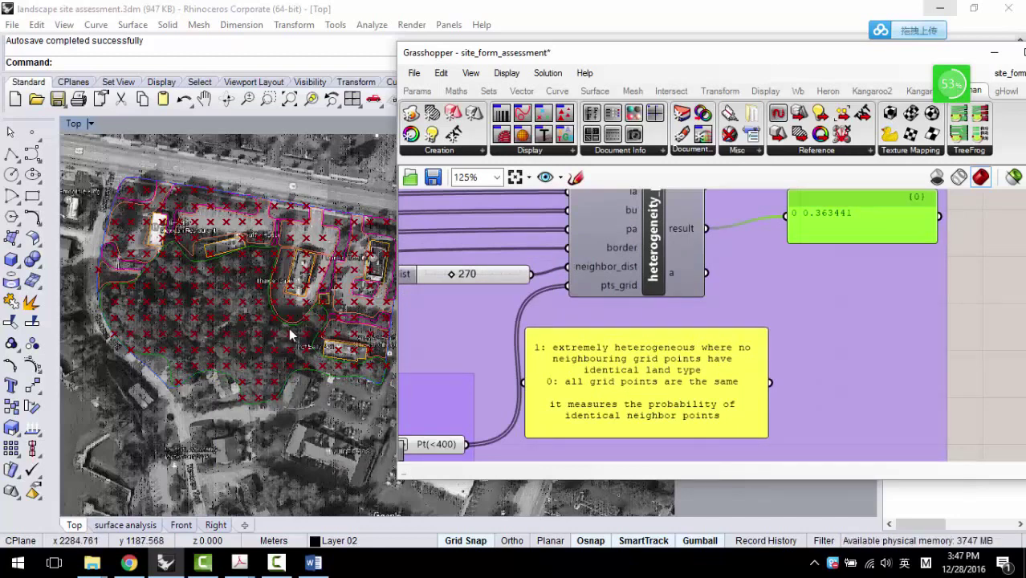
scroll(271, 302, "down", 2)
scroll(794, 271, "down", 8)
scroll(793, 272, "up", 5)
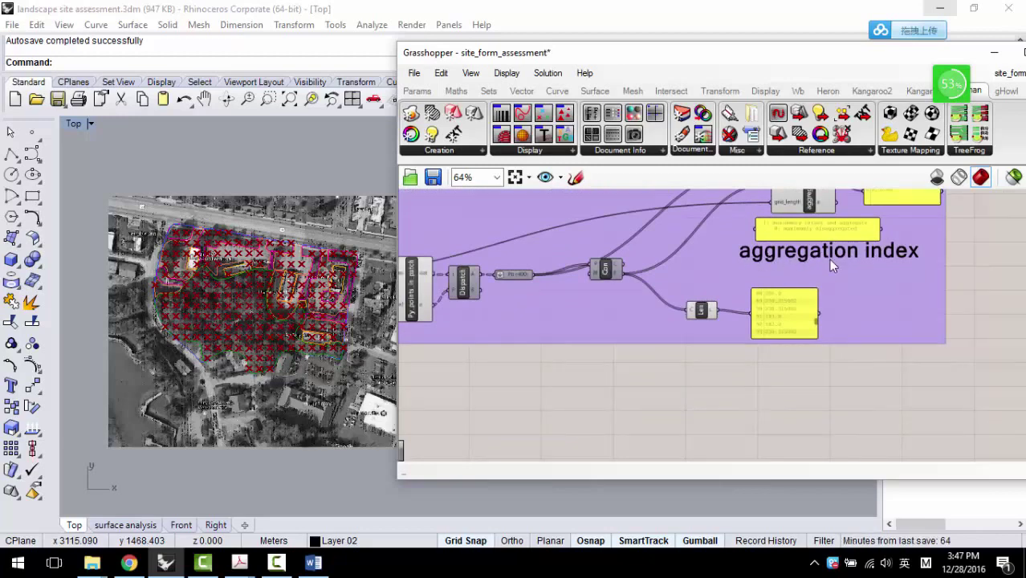
Step: Enable Preview on Pt(<400) so the grid points show as green crosses in Rhino
scroll(737, 338, "down", 5)
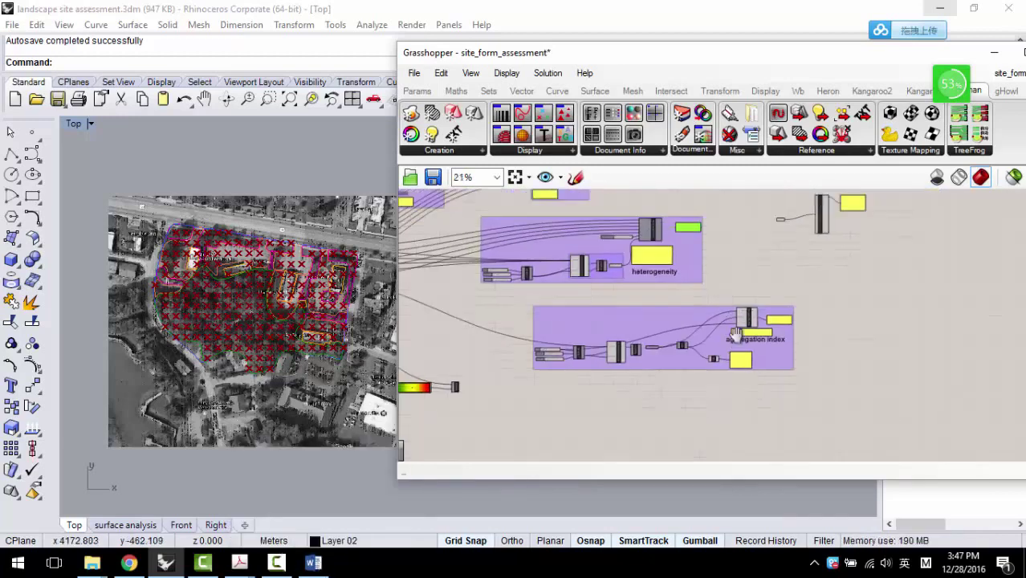
scroll(593, 285, "up", 6)
right_click(767, 280)
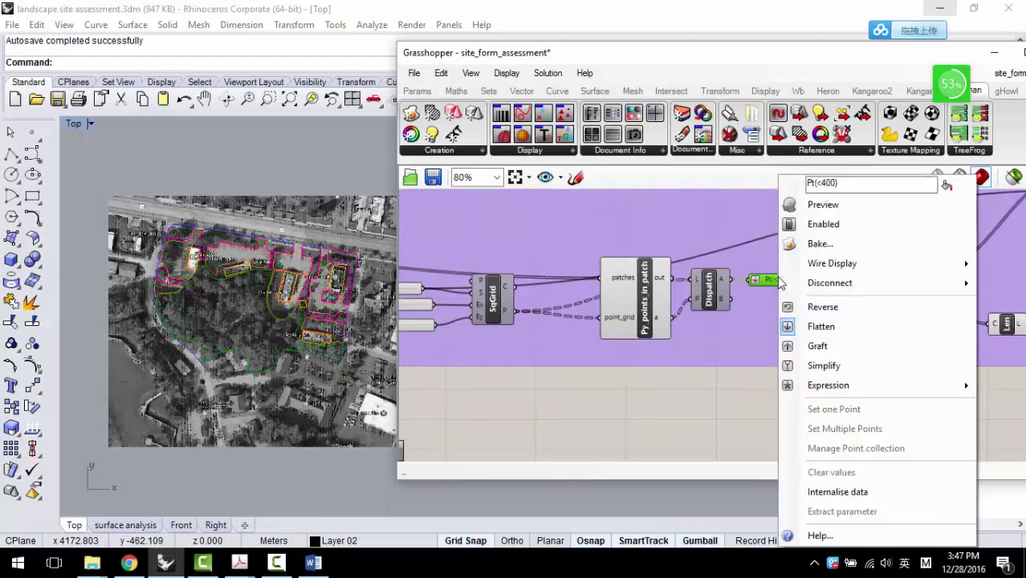
left_click(824, 209)
scroll(252, 265, "up", 4)
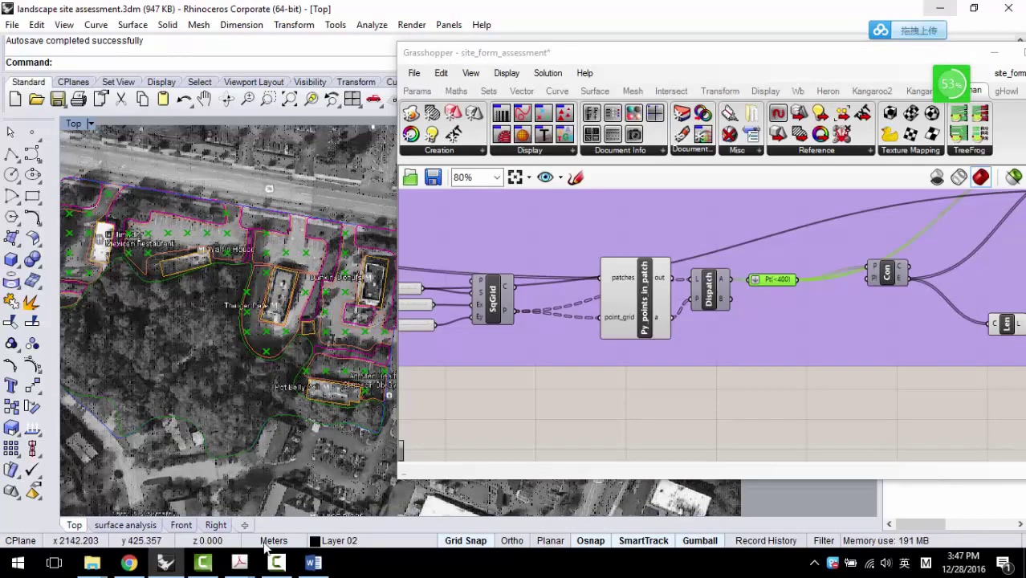
Step: Bring the aggregation index paper forward and scroll to the binary-map figure
mouse_move(239, 562)
left_click(277, 499)
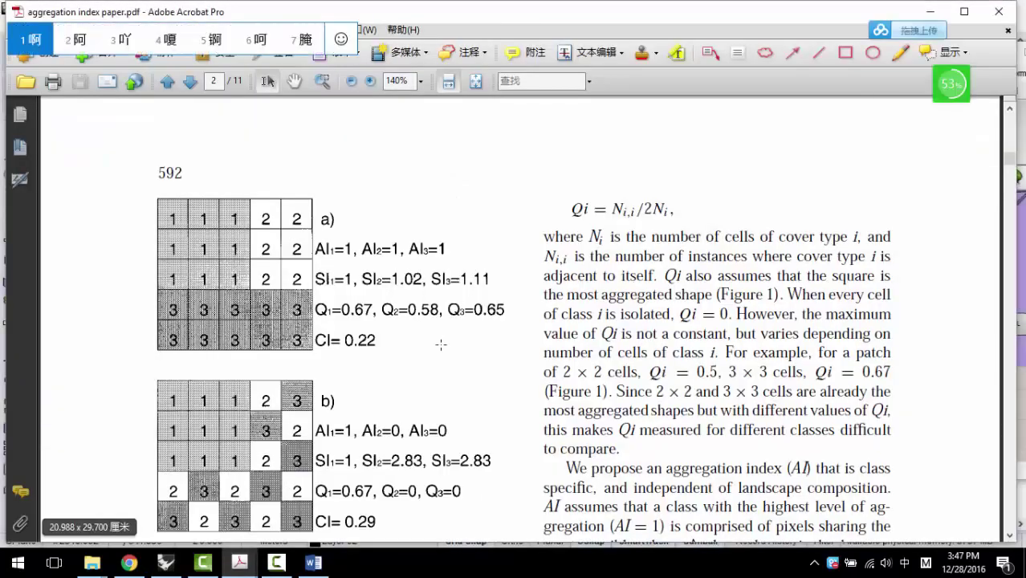
scroll(353, 350, "down", 3)
scroll(353, 349, "up", 15)
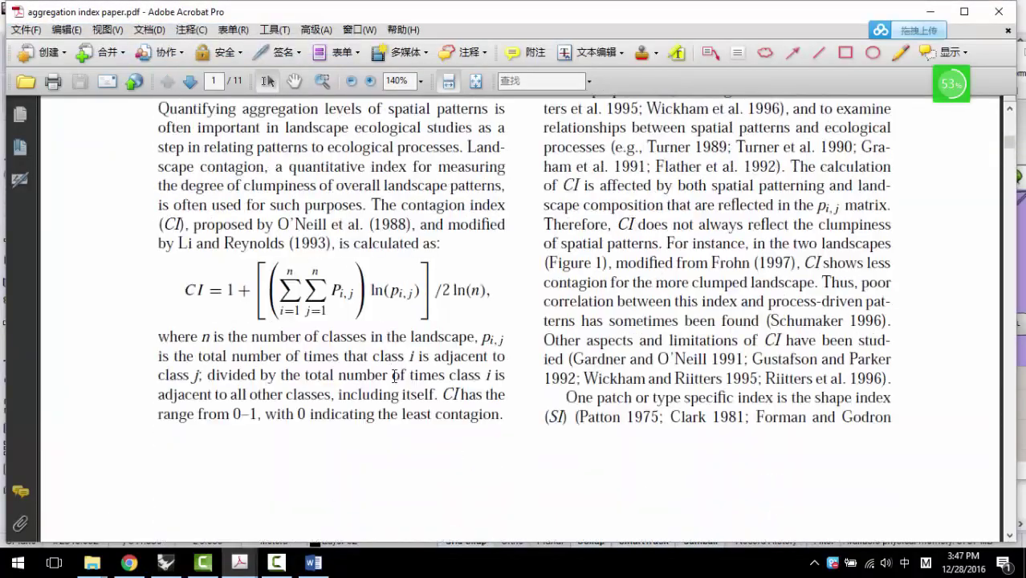
left_click_drag(193, 248, 350, 248)
scroll(562, 362, "down", 12)
scroll(562, 362, "down", 15)
scroll(562, 361, "down", 1, "ctrl")
Step: Capture the figure, circling panel m's black square and panel e's rows with arrows
key("ctrl+alt+a")
left_click_drag(232, 109, 836, 538)
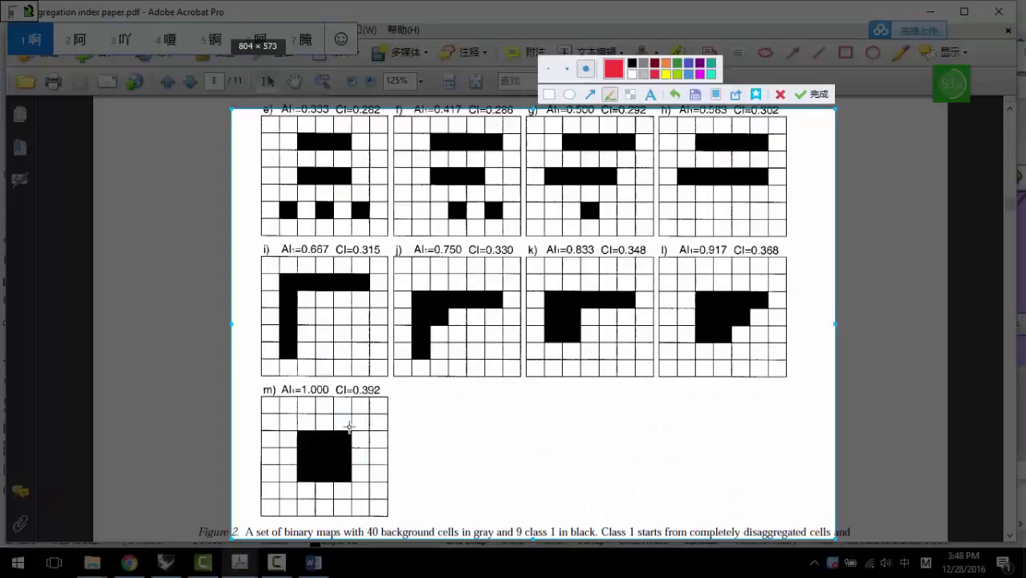
left_click_drag(325, 416, 336, 431)
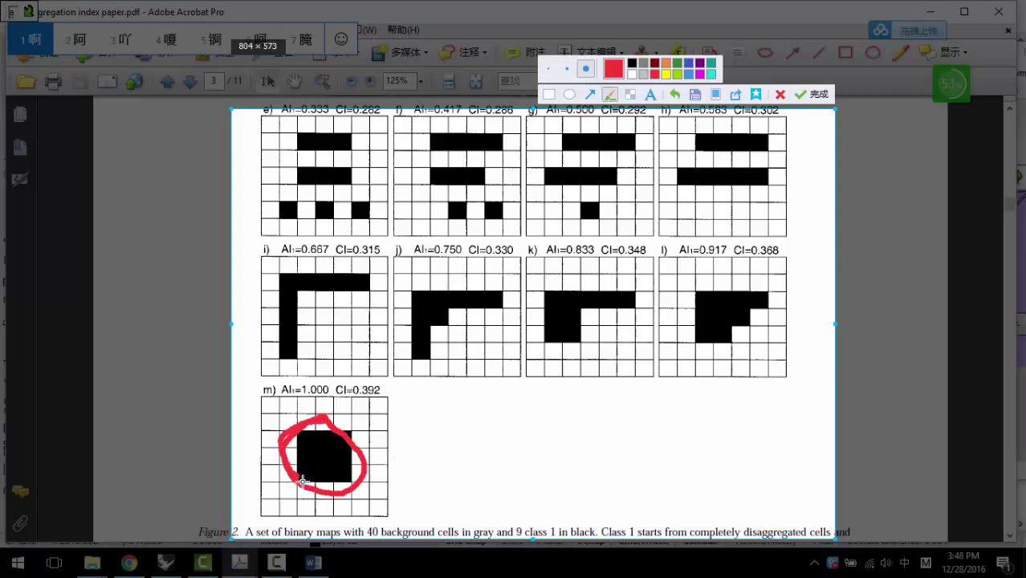
mouse_move(358, 481)
left_mouse_down()
mouse_move(363, 428)
mouse_move(313, 421)
left_mouse_up()
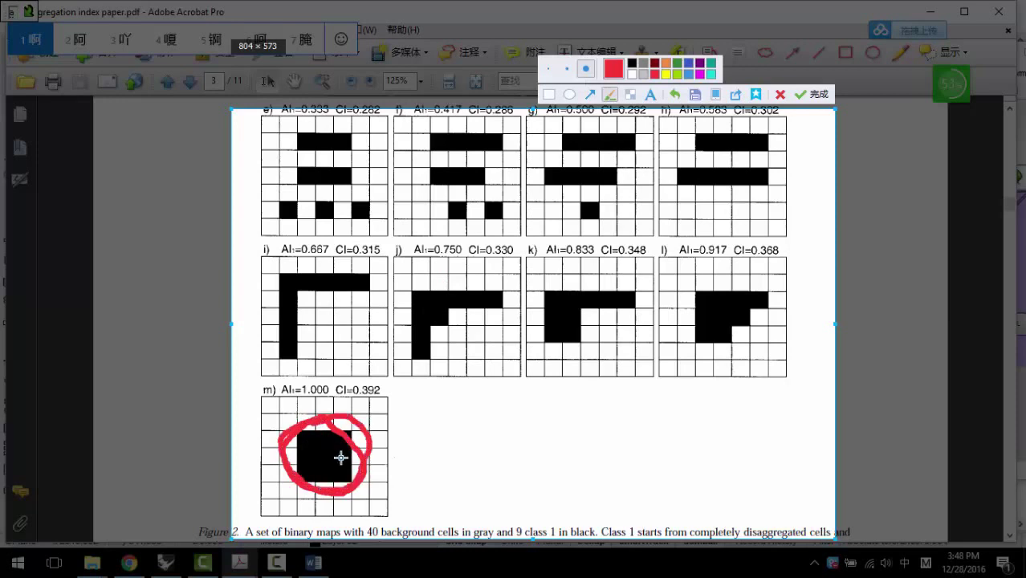
left_click_drag(350, 130, 303, 138)
left_click_drag(357, 165, 295, 170)
left_click_drag(379, 204, 293, 210)
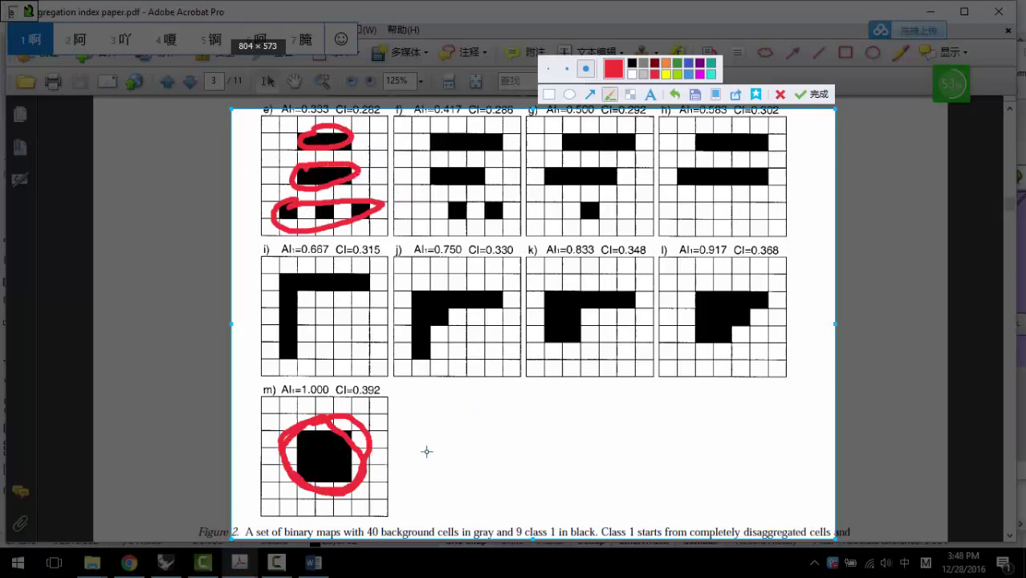
mouse_move(427, 452)
left_mouse_down()
mouse_move(373, 457)
mouse_move(387, 446)
mouse_move(403, 471)
left_mouse_up()
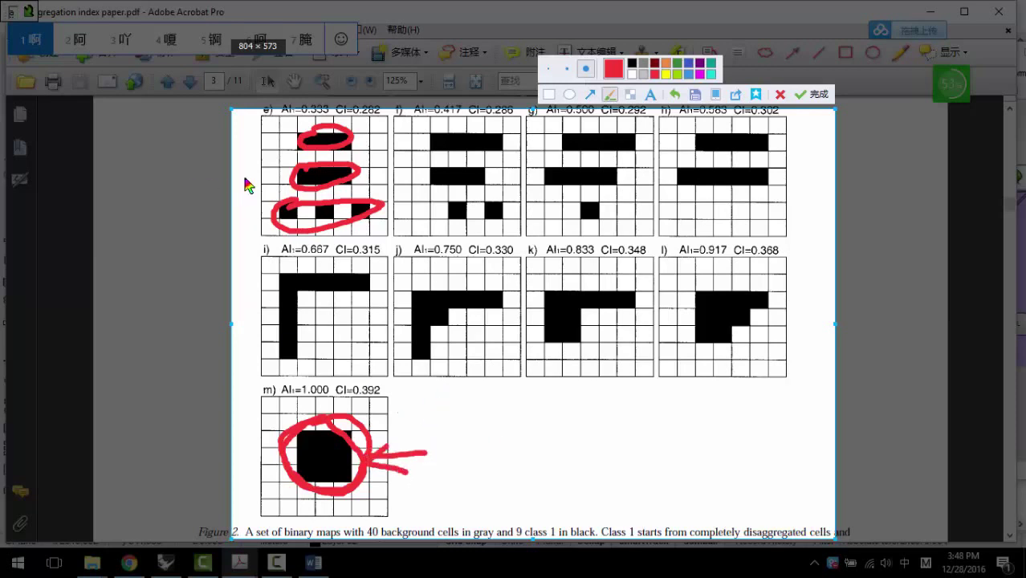
mouse_move(411, 165)
left_mouse_down()
mouse_move(371, 171)
mouse_move(424, 163)
left_mouse_up()
left_click_drag(363, 172, 392, 189)
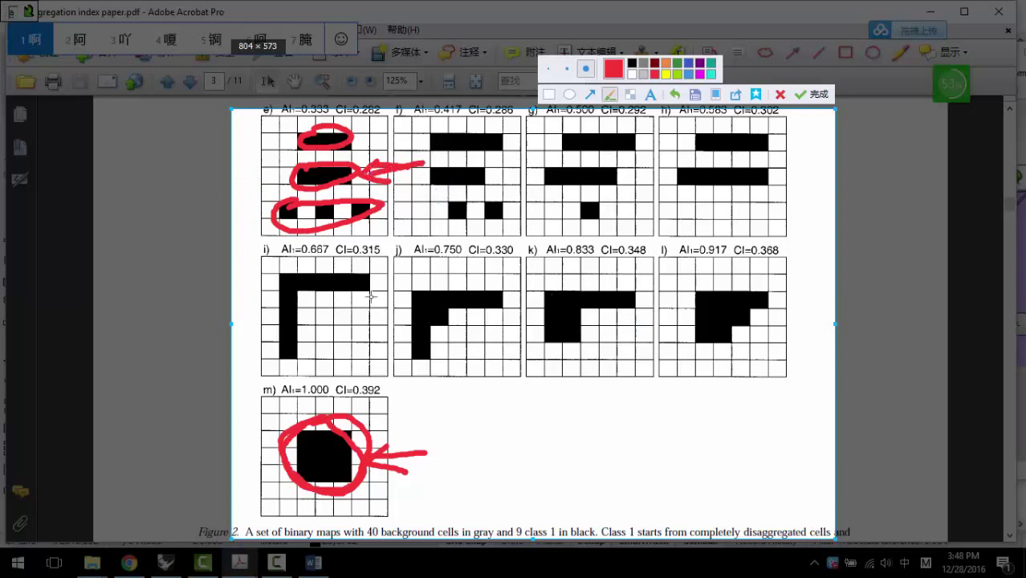
Step: Trace and circle the black L shapes in panels i and j, marking panel m's top edge
mouse_move(370, 282)
left_mouse_down()
mouse_move(346, 281)
mouse_move(297, 313)
mouse_move(298, 353)
left_mouse_up()
mouse_move(419, 354)
left_mouse_down()
mouse_move(489, 299)
mouse_move(482, 309)
mouse_move(490, 286)
left_mouse_up()
mouse_move(421, 345)
left_mouse_down()
mouse_move(451, 355)
mouse_move(425, 372)
mouse_move(444, 347)
left_mouse_up()
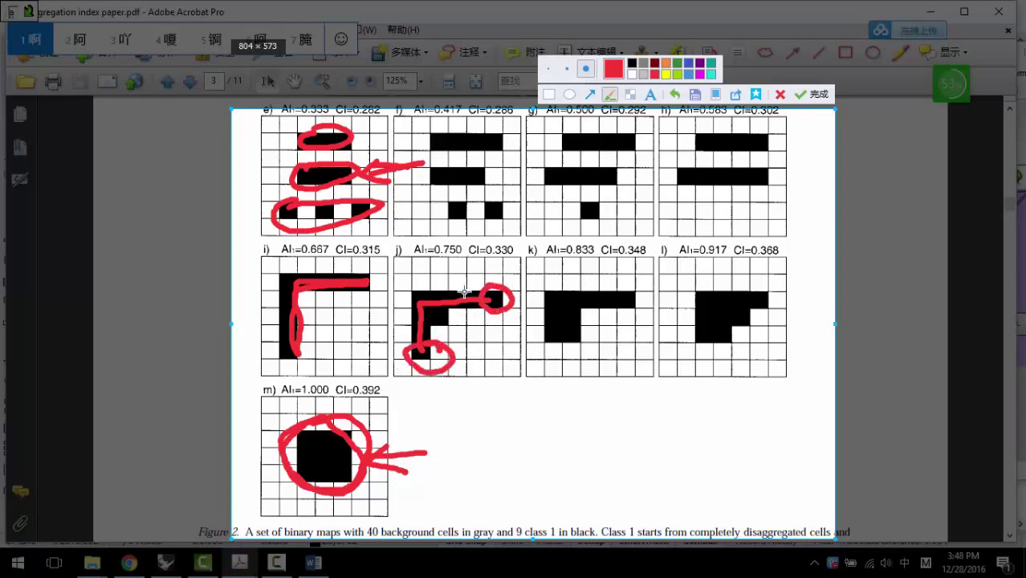
left_click_drag(357, 273, 355, 276)
mouse_move(305, 340)
left_mouse_down()
mouse_move(280, 355)
mouse_move(305, 342)
left_mouse_up()
mouse_move(325, 444)
left_mouse_down()
mouse_move(335, 426)
mouse_move(351, 432)
mouse_move(336, 442)
left_mouse_up()
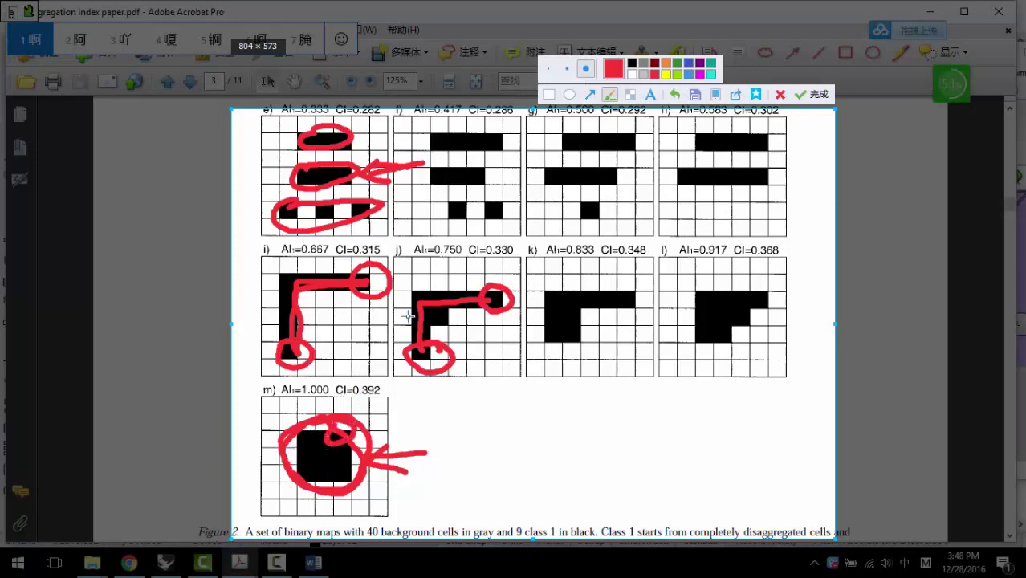
Step: Dismiss the screenshot annotation and zoom in on the aggregation index result of 0.52381
key("Escape")
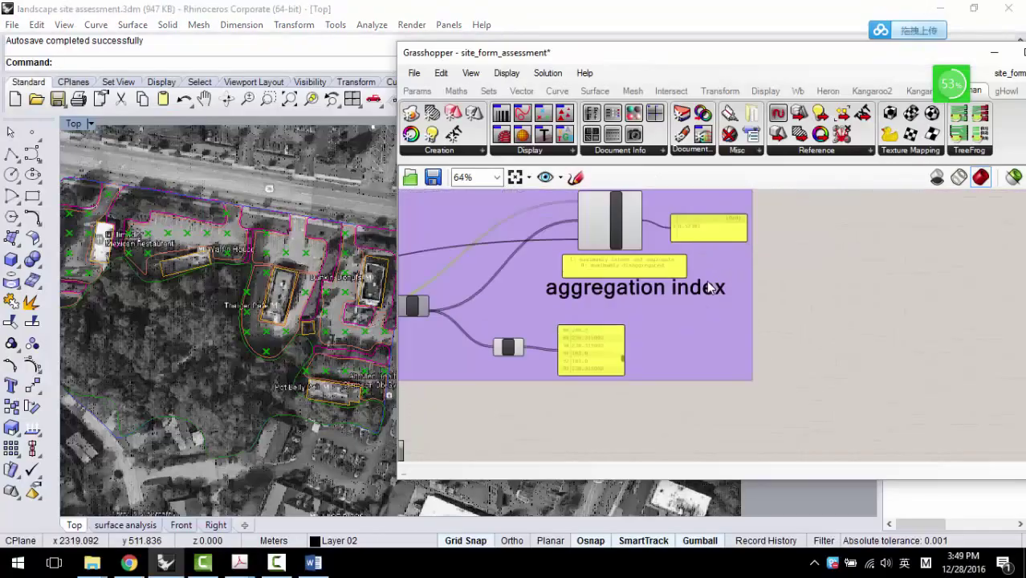
scroll(607, 297, "up", 3)
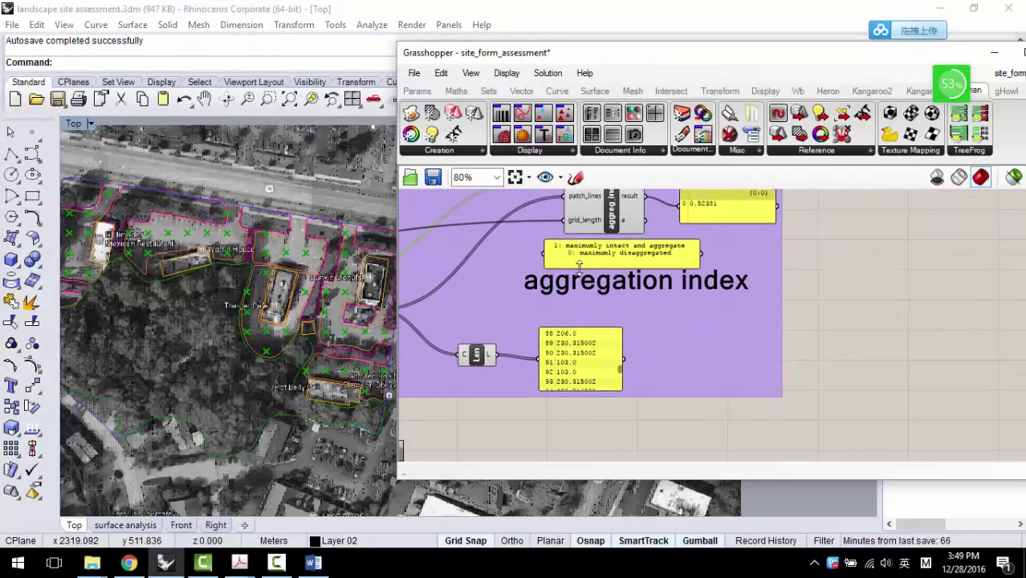
right_click_drag(654, 294, 676, 335)
scroll(620, 308, "up", 1)
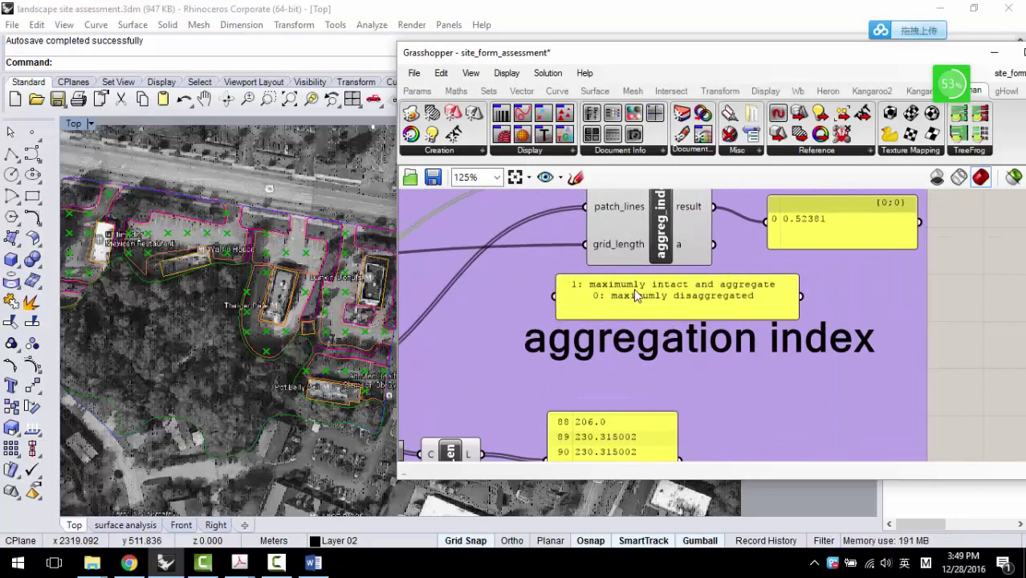
scroll(675, 291, "down", 1)
scroll(687, 291, "up", 1)
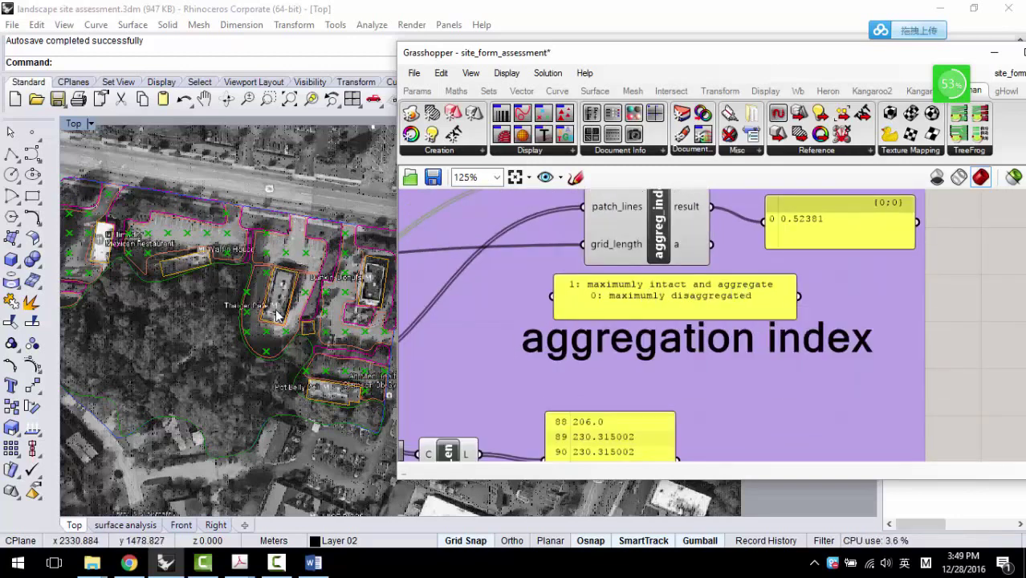
scroll(160, 253, "down", 2)
scroll(706, 285, "up", 1)
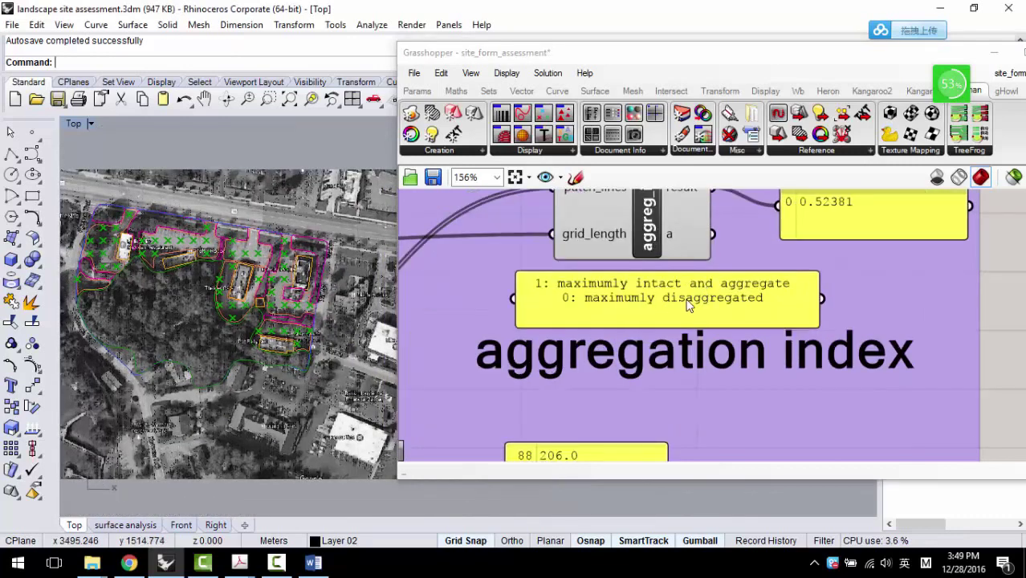
scroll(708, 291, "down", 2)
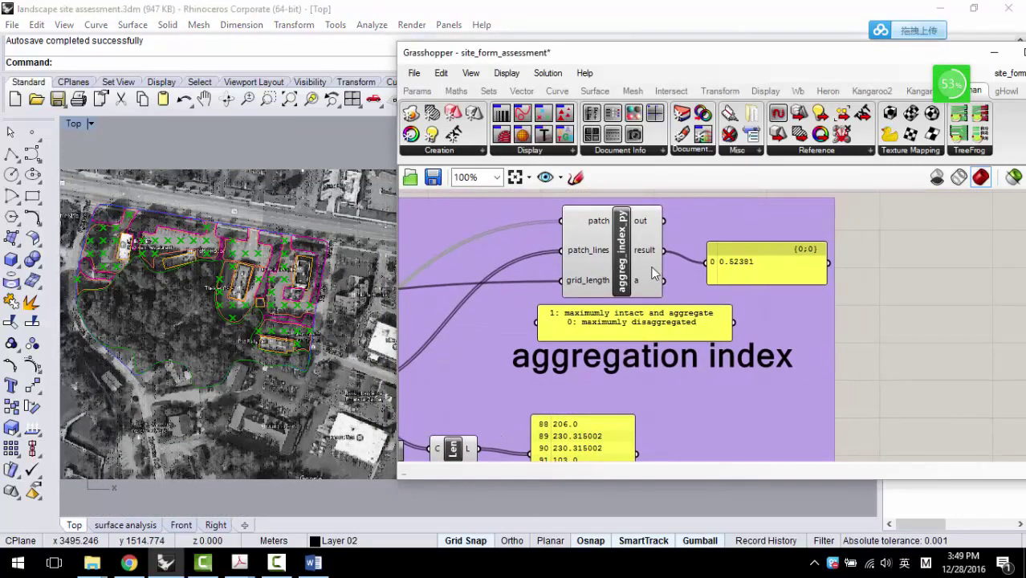
scroll(654, 273, "down", 2)
Step: Pan over to the shape_index group and select its script component
right_click_drag(655, 273, 756, 230)
scroll(176, 258, "up", 1)
scroll(211, 259, "down", 1)
scroll(212, 258, "up", 1)
left_click(748, 254)
scroll(739, 254, "up", 2)
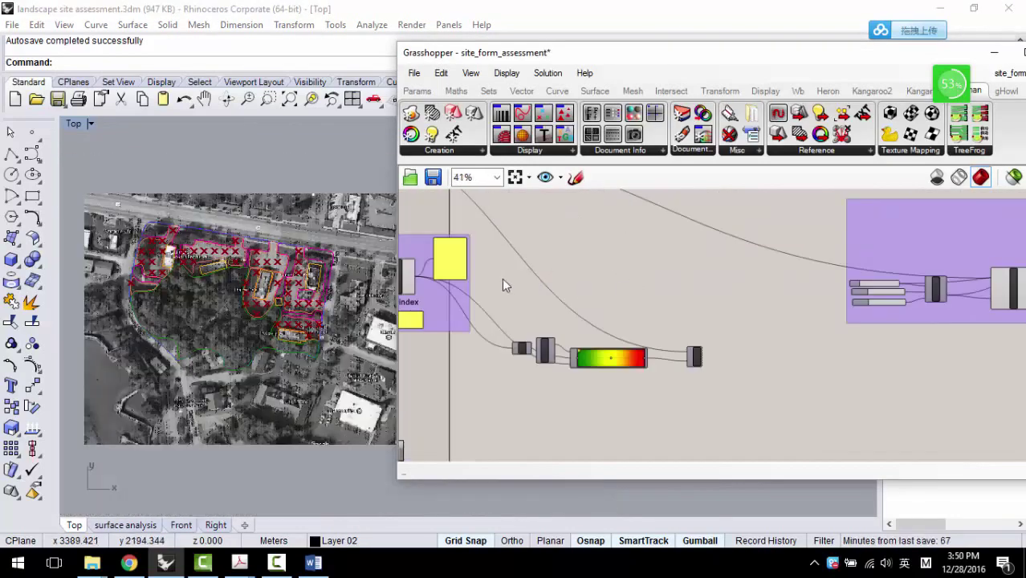
scroll(637, 279, "up", 3)
scroll(637, 280, "up", 1)
left_click(610, 321)
Step: Enable Preview on the Custom Preview component that follows the gradient
scroll(554, 298, "down", 2)
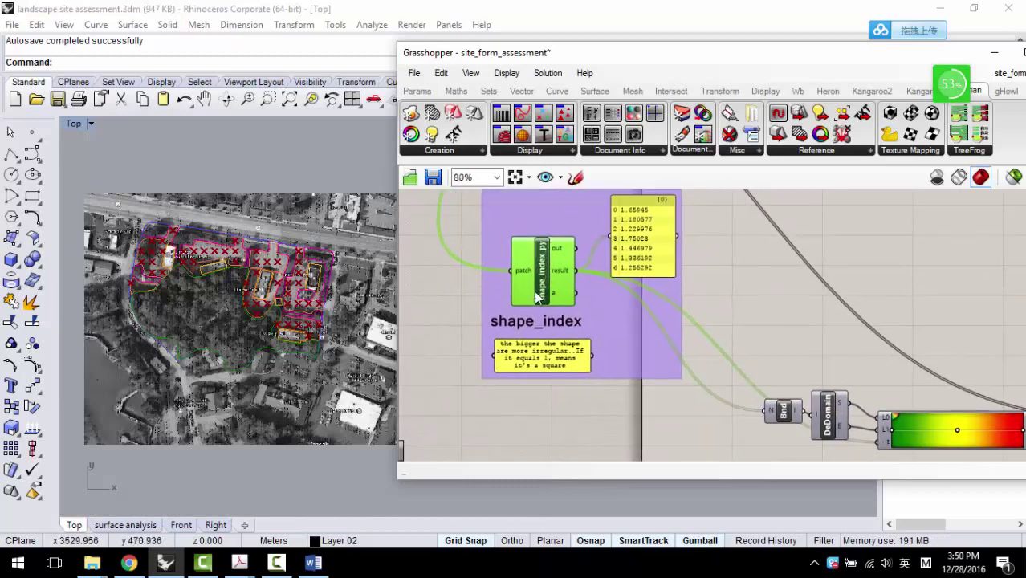
scroll(562, 297, "down", 4)
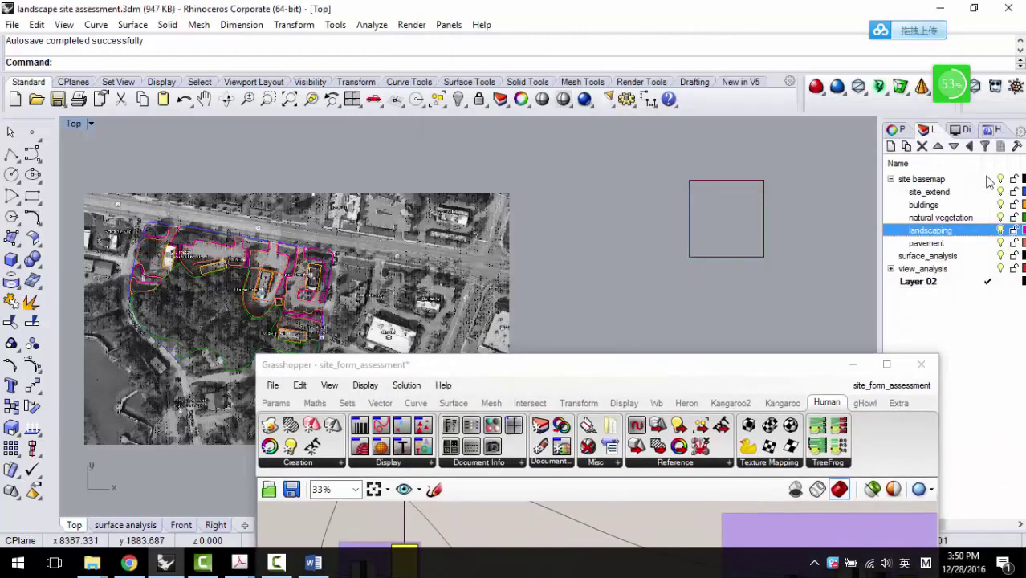
left_click(716, 331)
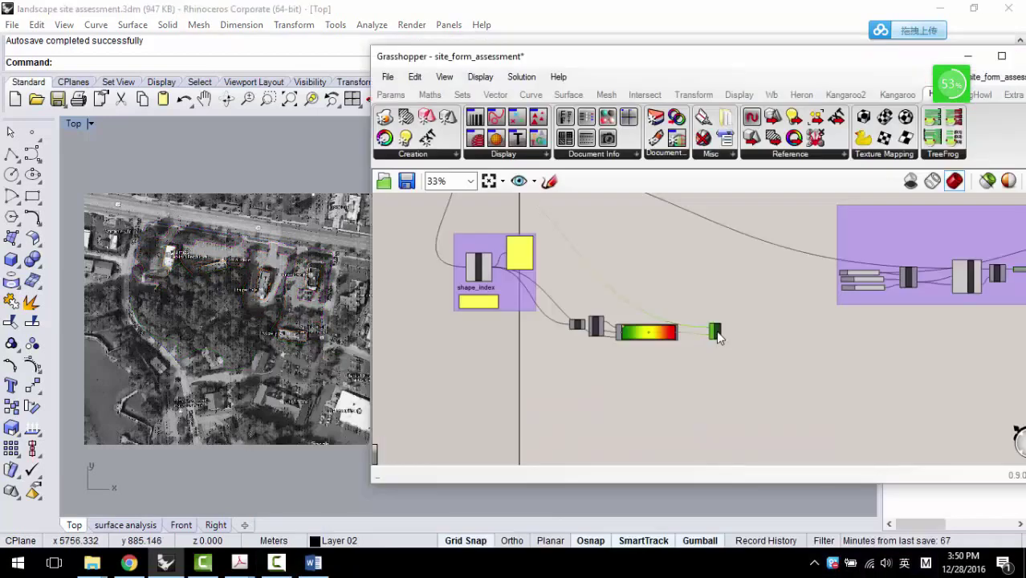
right_click(717, 336)
left_click(759, 359)
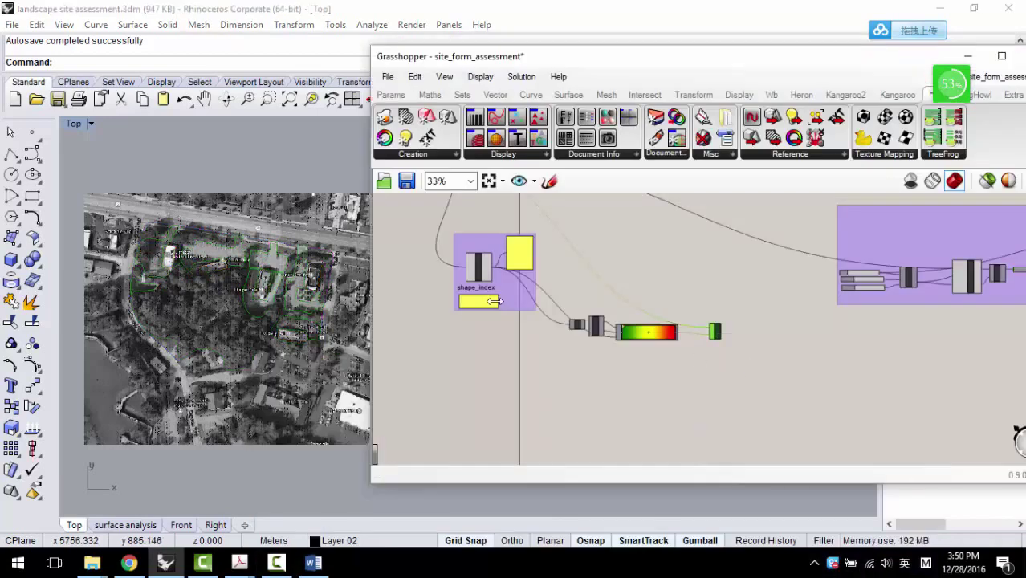
Step: Inspect the green-to-red shape-index patch colours in Rhino, then return to the shape_index group
scroll(185, 267, "up", 3)
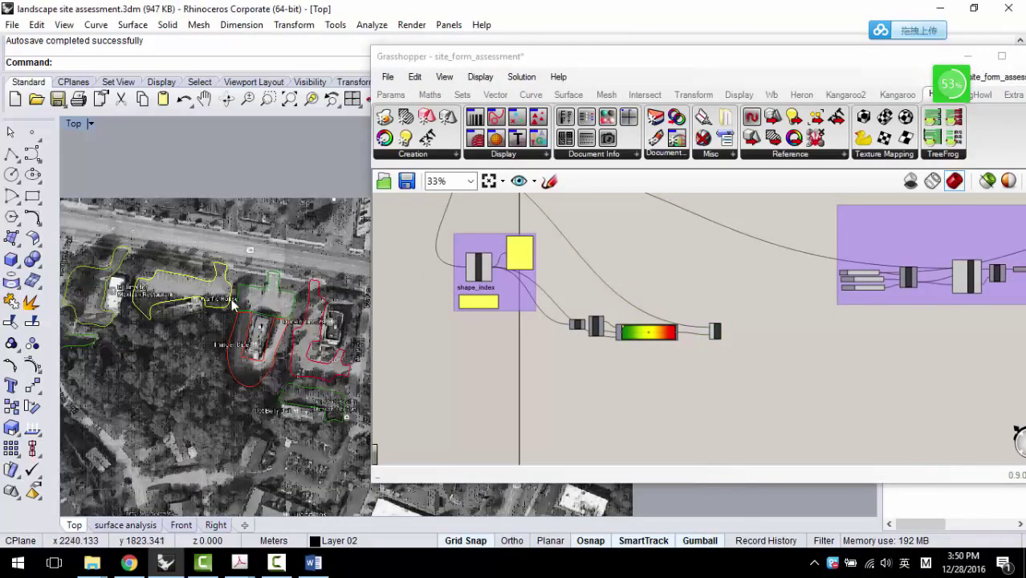
right_click_drag(260, 310, 266, 291)
scroll(762, 341, "up", 3)
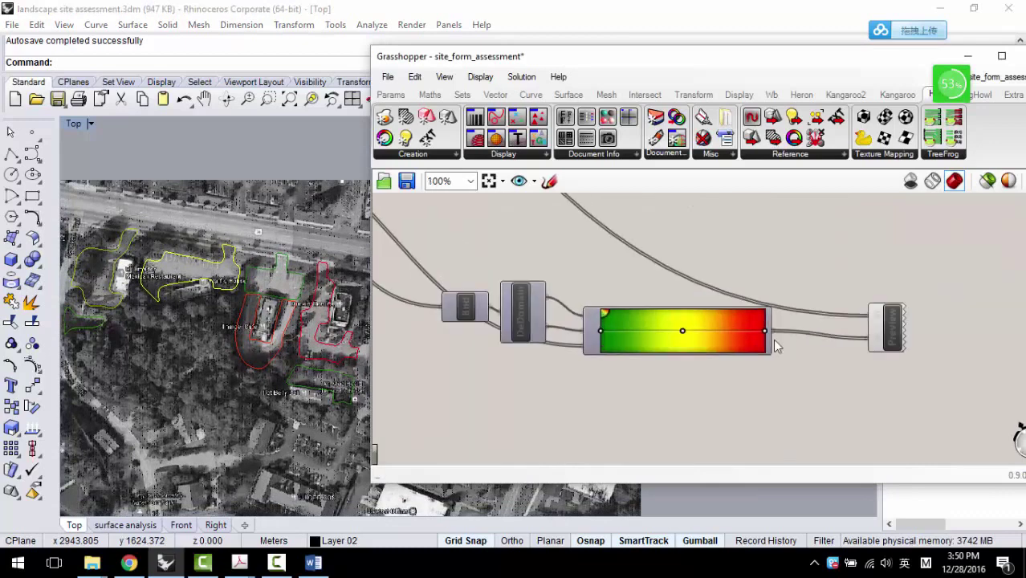
scroll(759, 342, "up", 3)
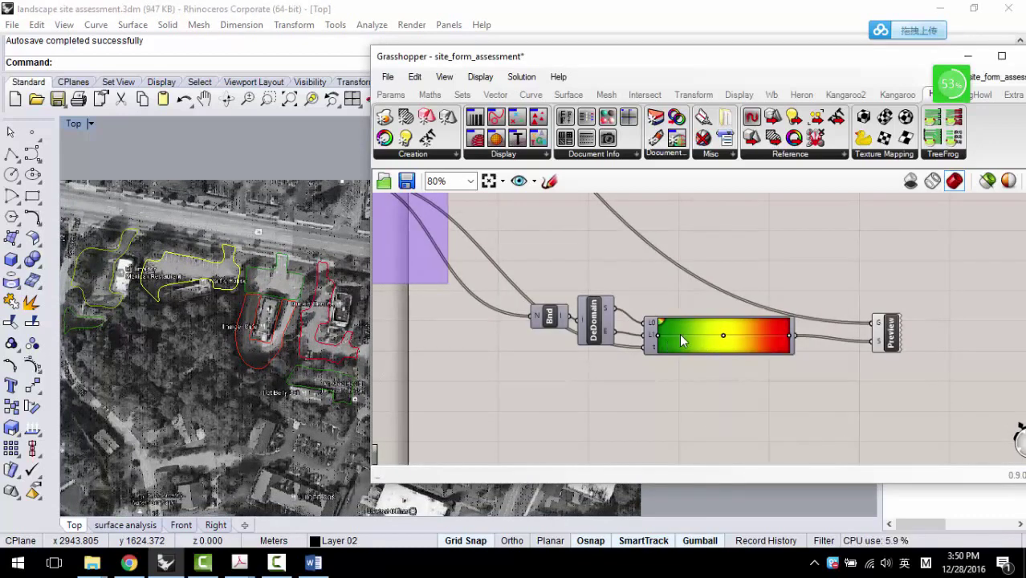
scroll(233, 306, "down", 2)
scroll(231, 305, "up", 2)
right_click_drag(514, 257, 553, 298)
scroll(553, 299, "up", 3)
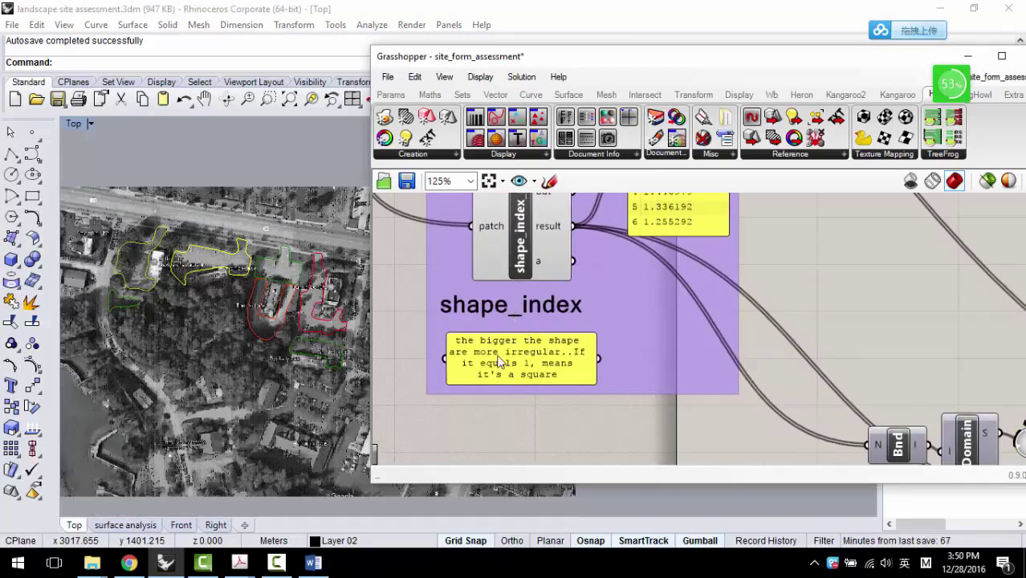
scroll(272, 355, "up", 3)
scroll(272, 356, "down", 2)
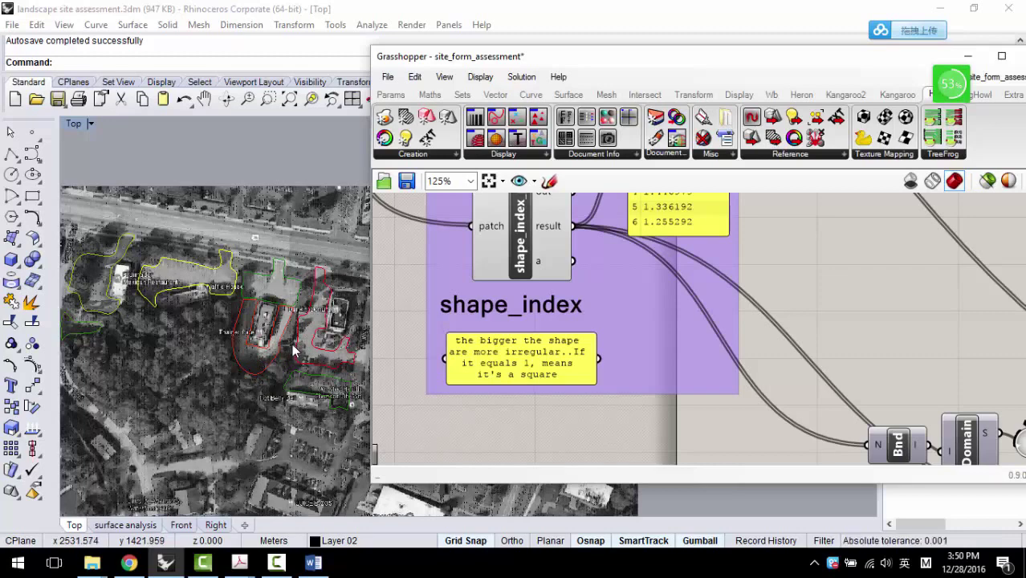
scroll(294, 350, "down", 2)
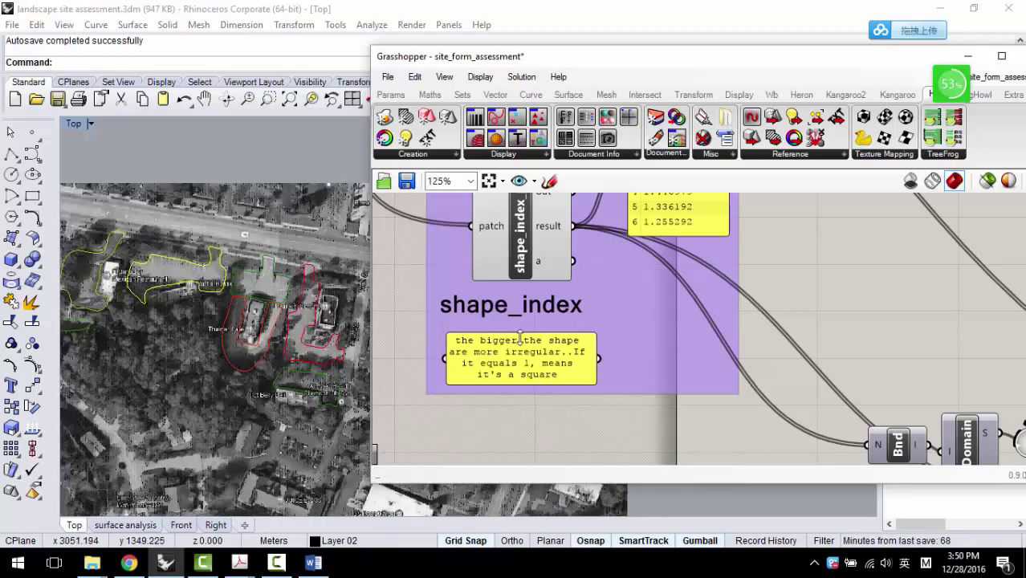
scroll(520, 336, "down", 3)
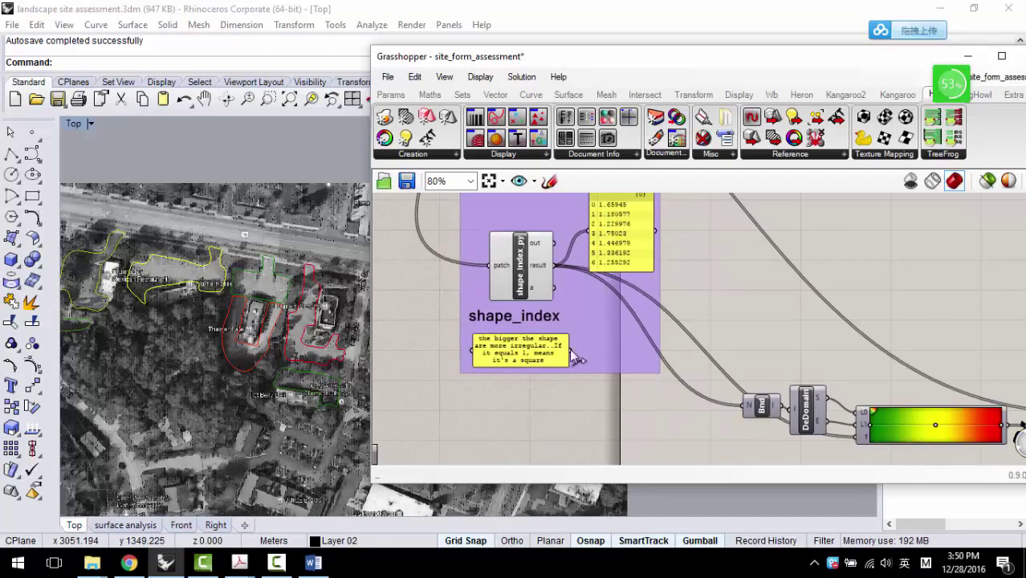
scroll(126, 271, "up", 1)
scroll(121, 281, "down", 1)
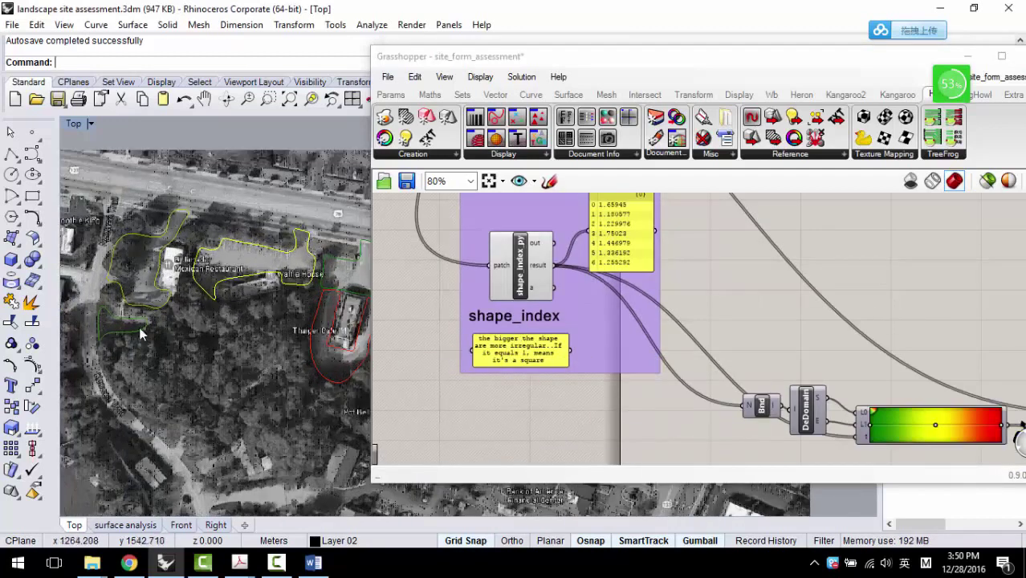
scroll(223, 285, "up", 2)
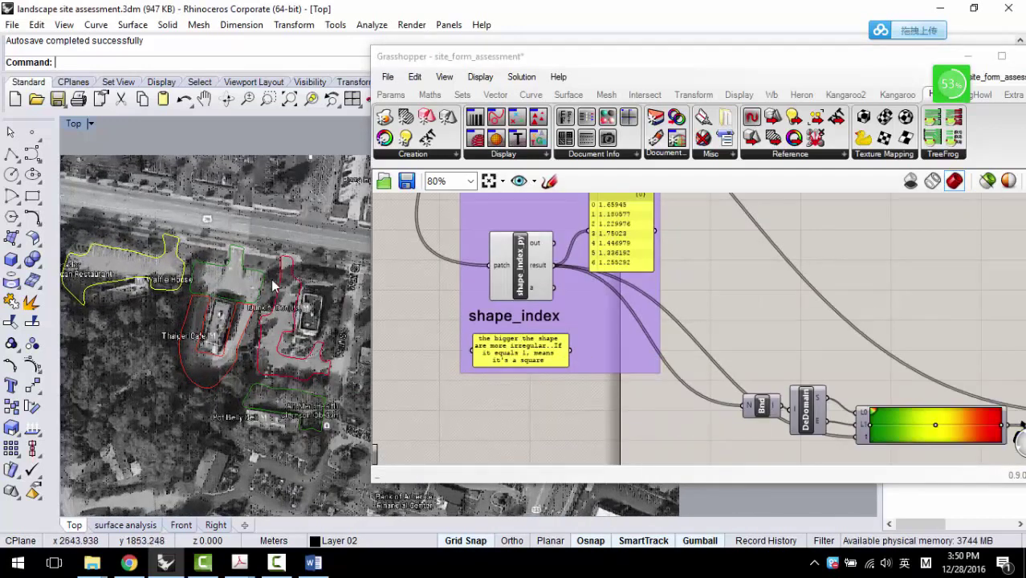
right_click_drag(271, 341, 230, 306)
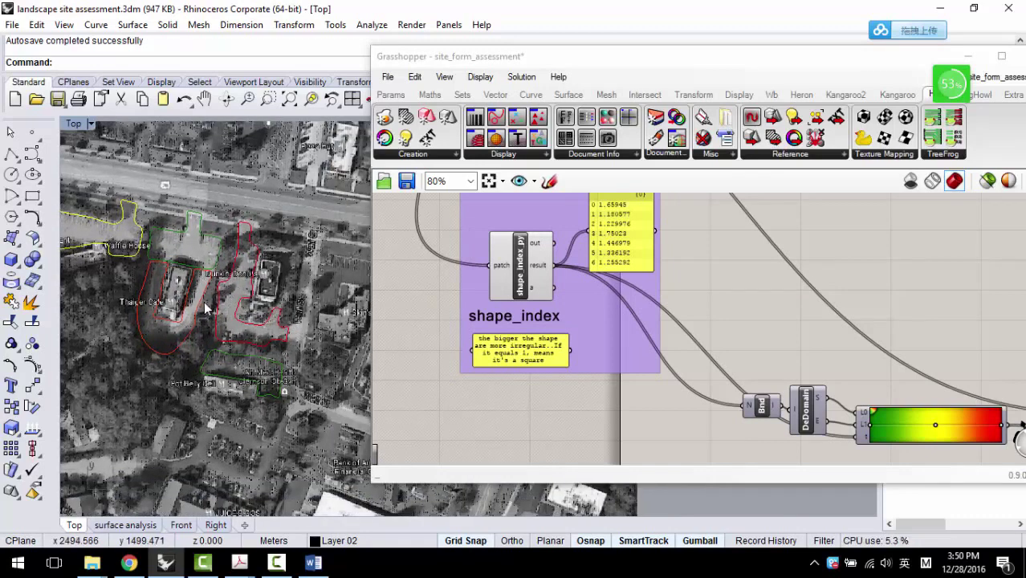
scroll(227, 304, "down", 1)
scroll(351, 295, "up", 1)
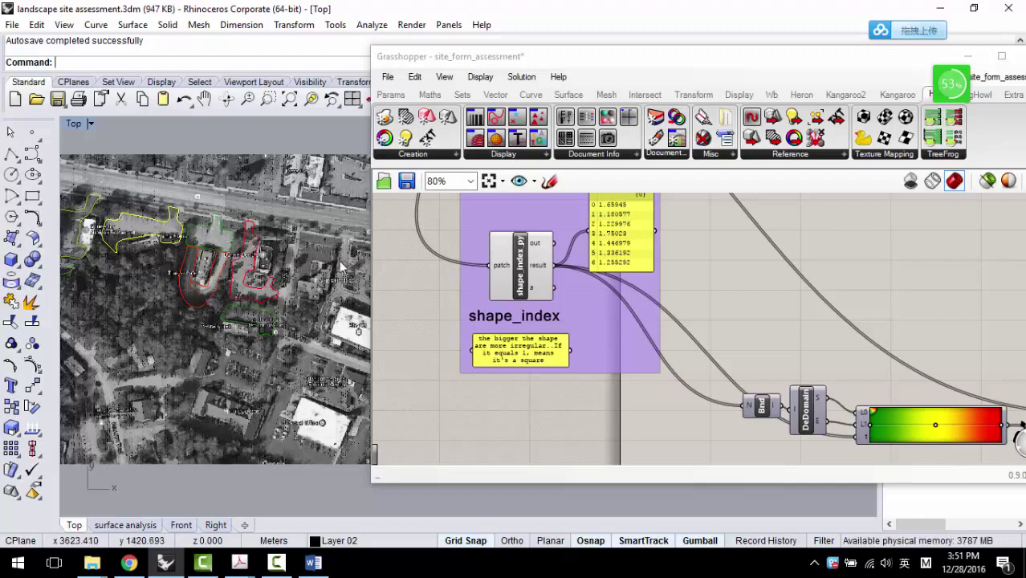
scroll(663, 326, "down", 5)
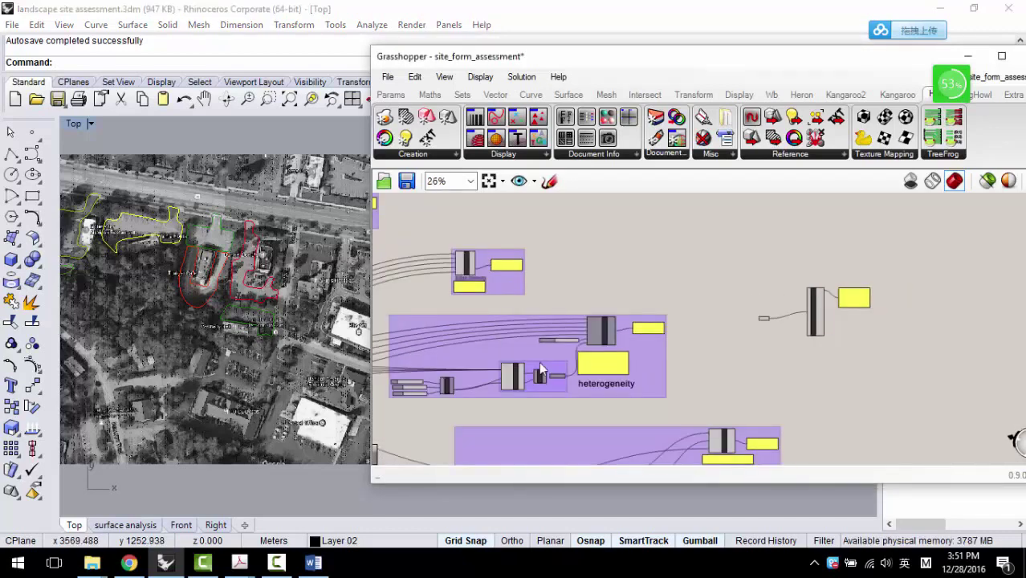
Step: Move the Grasshopper window aside and turn the site basemap layer back on
left_click_drag(530, 58, 583, 434)
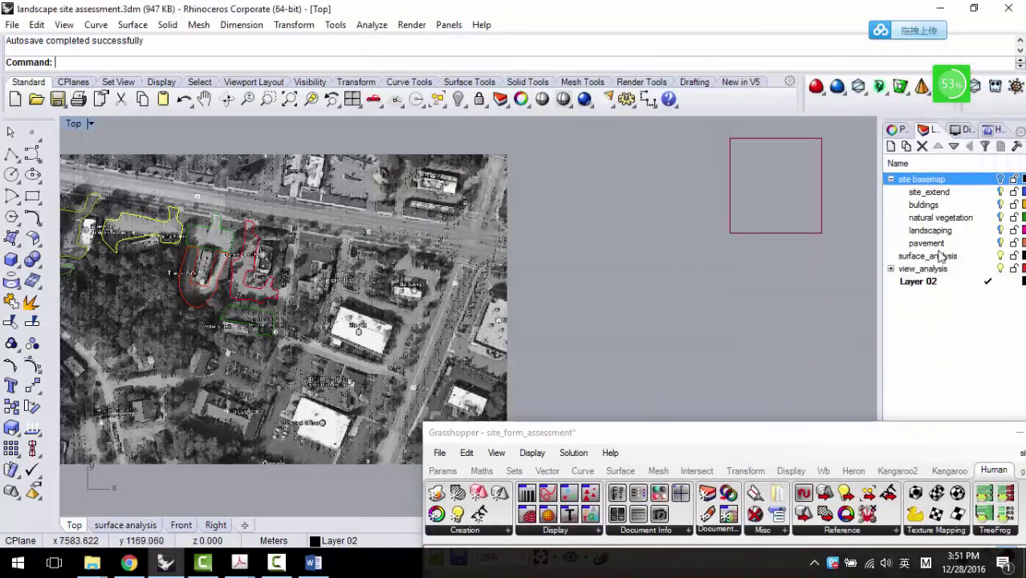
left_click(1001, 179)
scroll(518, 213, "up", 5)
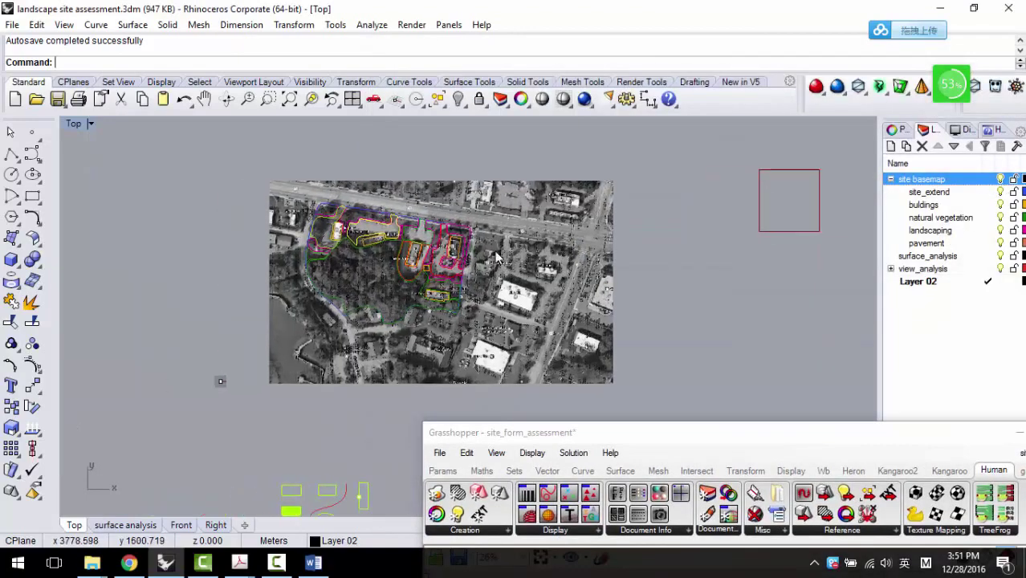